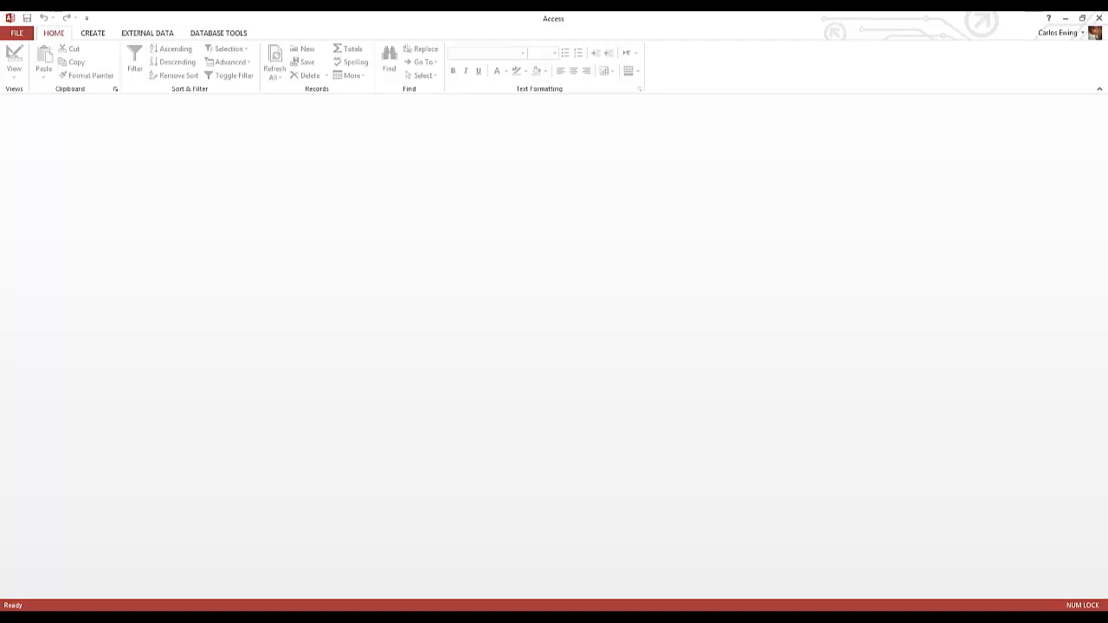
Create a blank desktop database with the file name TKB1312
{"action": "left_click", "coordinate": [14, 34]}
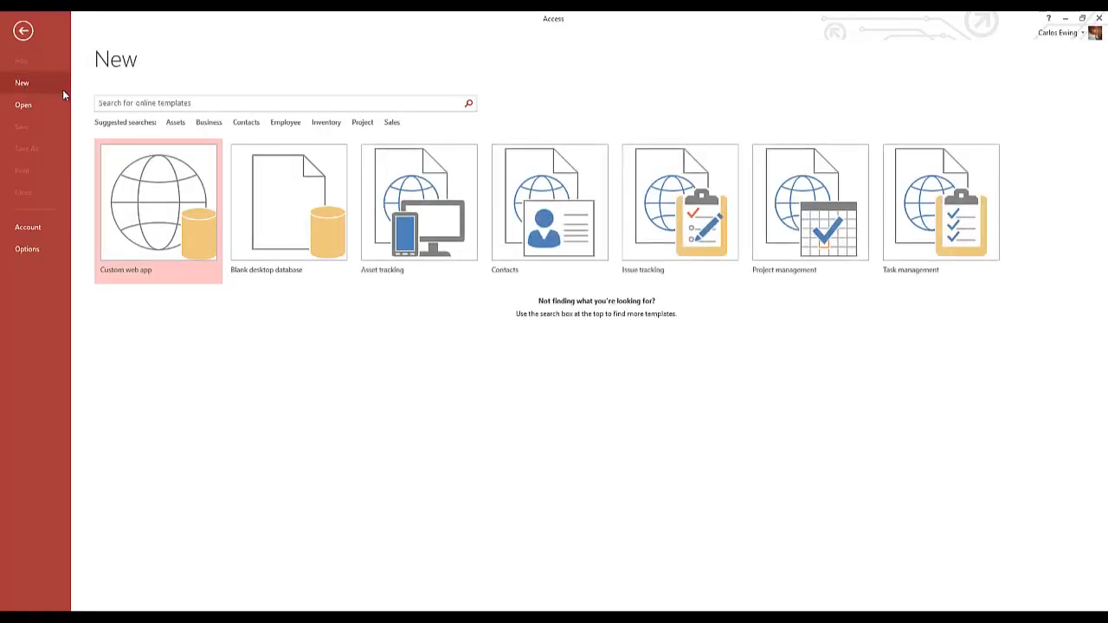
{"action": "left_click", "coordinate": [278, 222]}
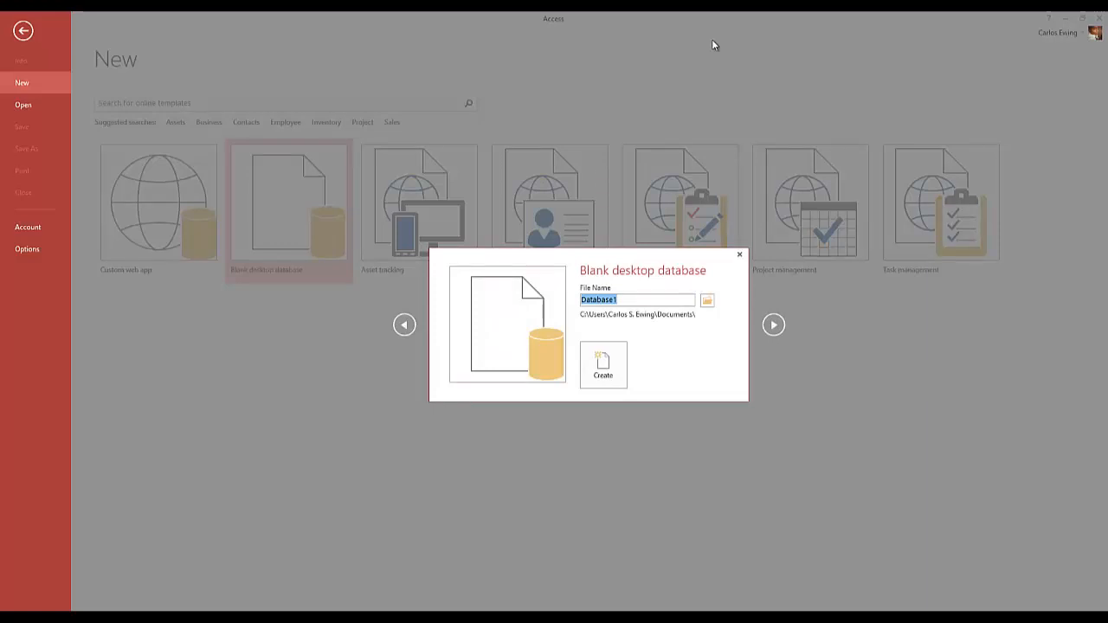
{"action": "type", "text": "TKT131"}
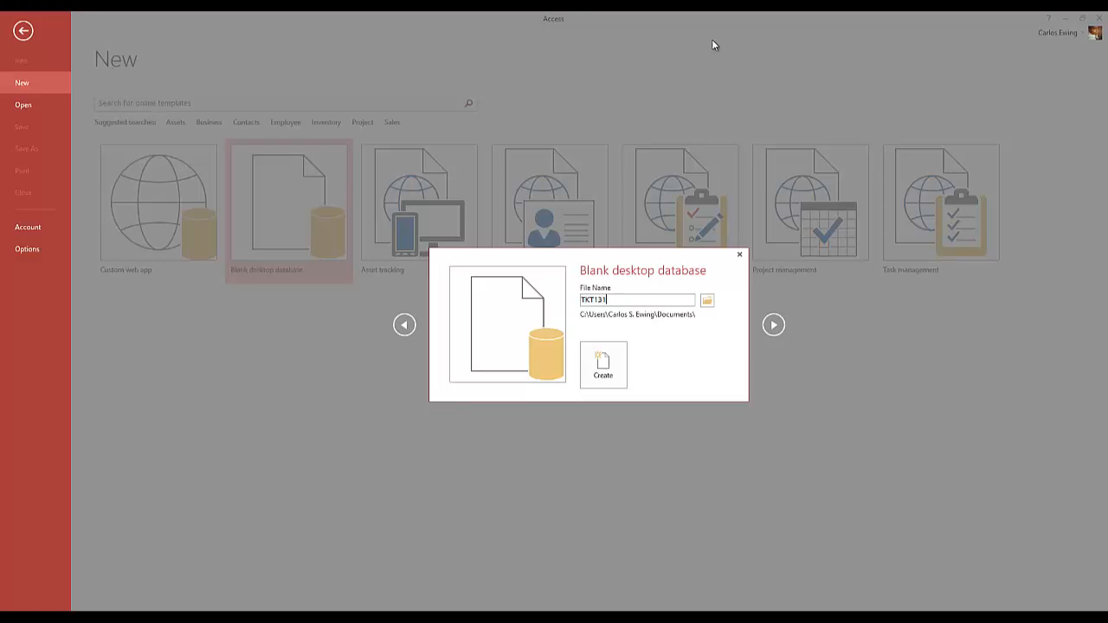
{"action": "key", "text": "BackSpace"}
{"action": "key", "text": "BackSpace"}
{"action": "key", "text": "BackSpace"}
{"action": "key", "text": "BackSpace"}
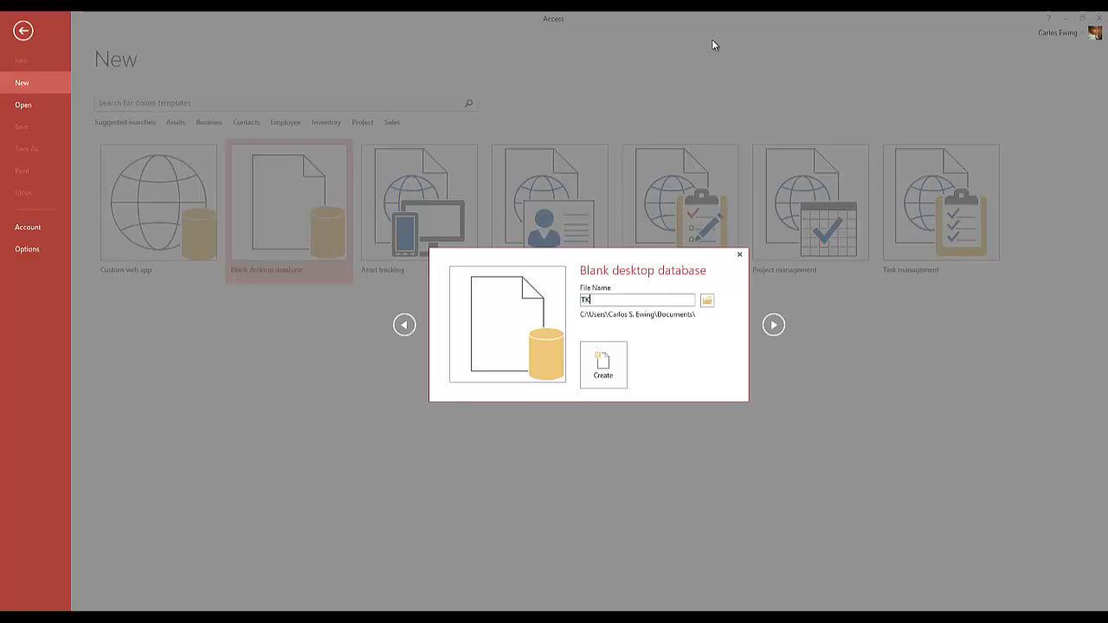
{"action": "type", "text": "BV1312"}
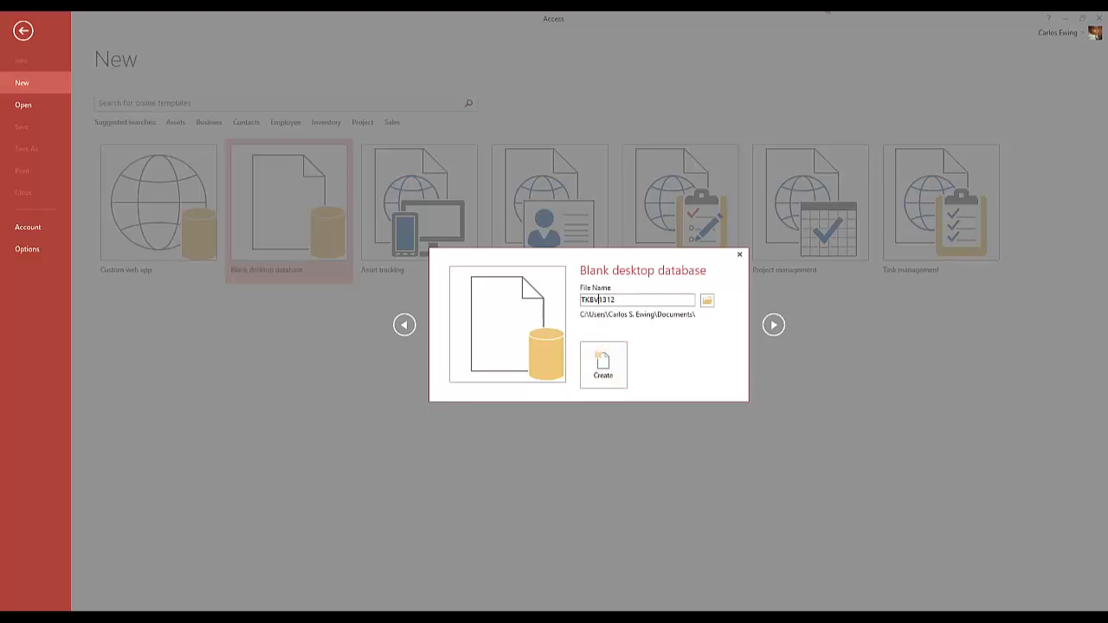
{"action": "key", "text": "BackSpace"}
{"action": "left_click", "coordinate": [609, 376]}
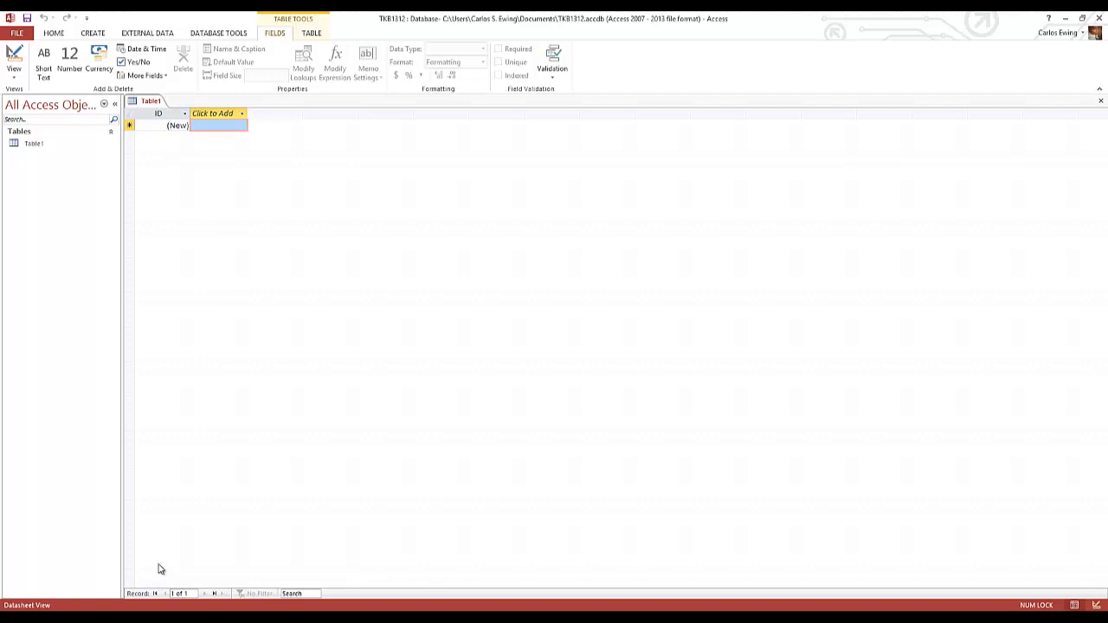
Rename the ID field of the new table as Customer ID
{"action": "double_click", "coordinate": [162, 115]}
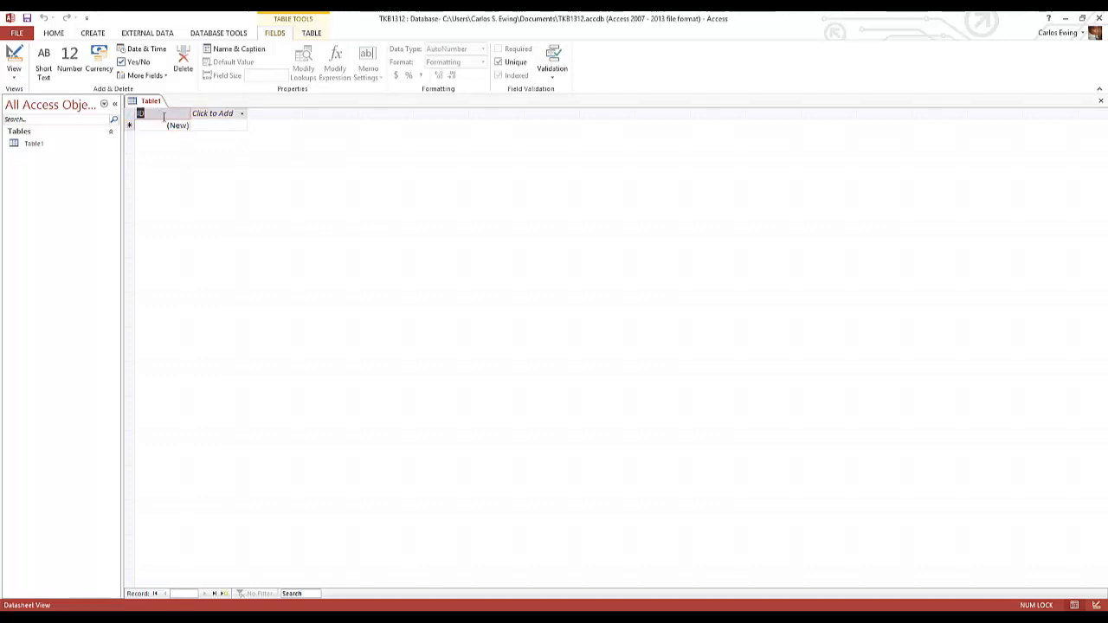
{"action": "type", "text": "Customer"}
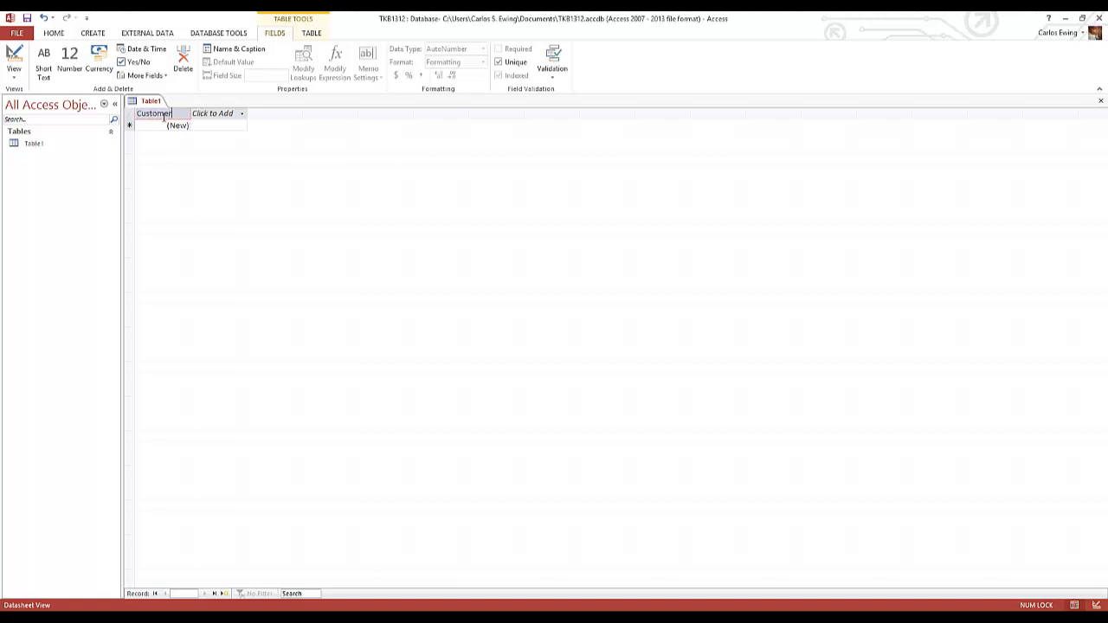
{"action": "type", "text": " ID"}
{"action": "key", "text": "Return"}
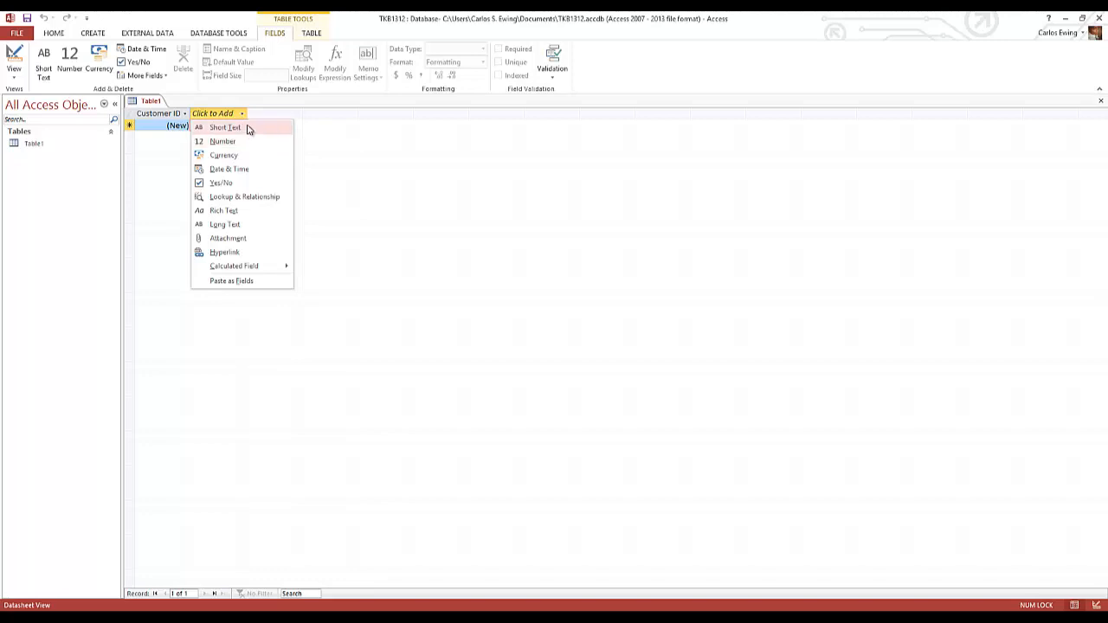
Add two Short Text fields named Last Name and First Name after Customer ID
{"action": "left_click", "coordinate": [248, 129]}
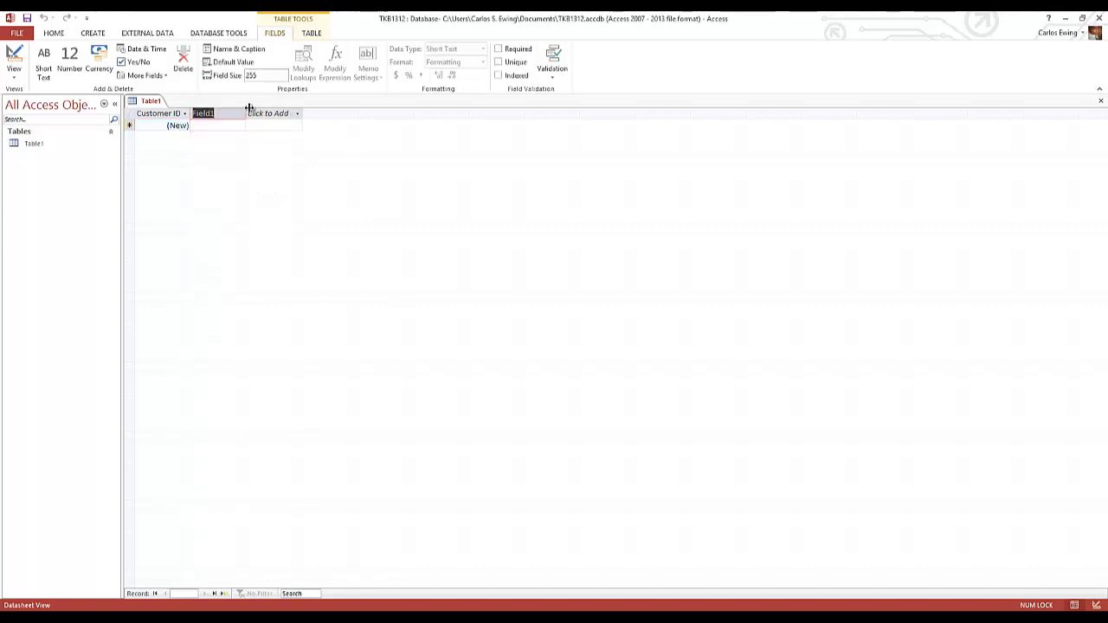
{"action": "type", "text": "Last Name"}
{"action": "left_click", "coordinate": [252, 113]}
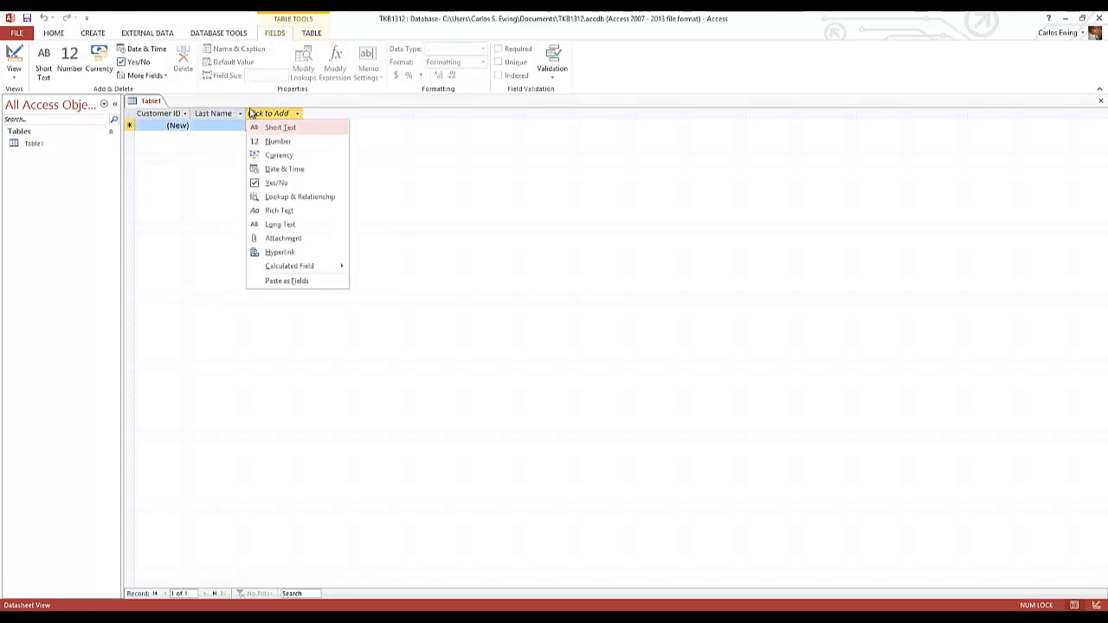
{"action": "key", "text": "Return"}
{"action": "type", "text": "Fi"}
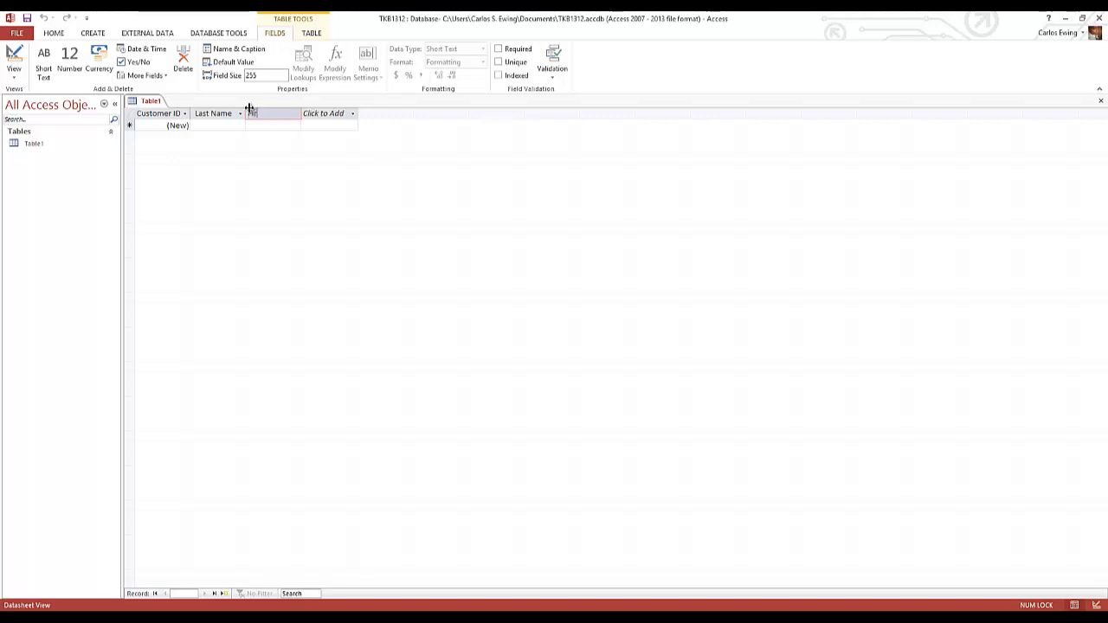
{"action": "type", "text": "rst Name"}
{"action": "key", "text": "Return"}
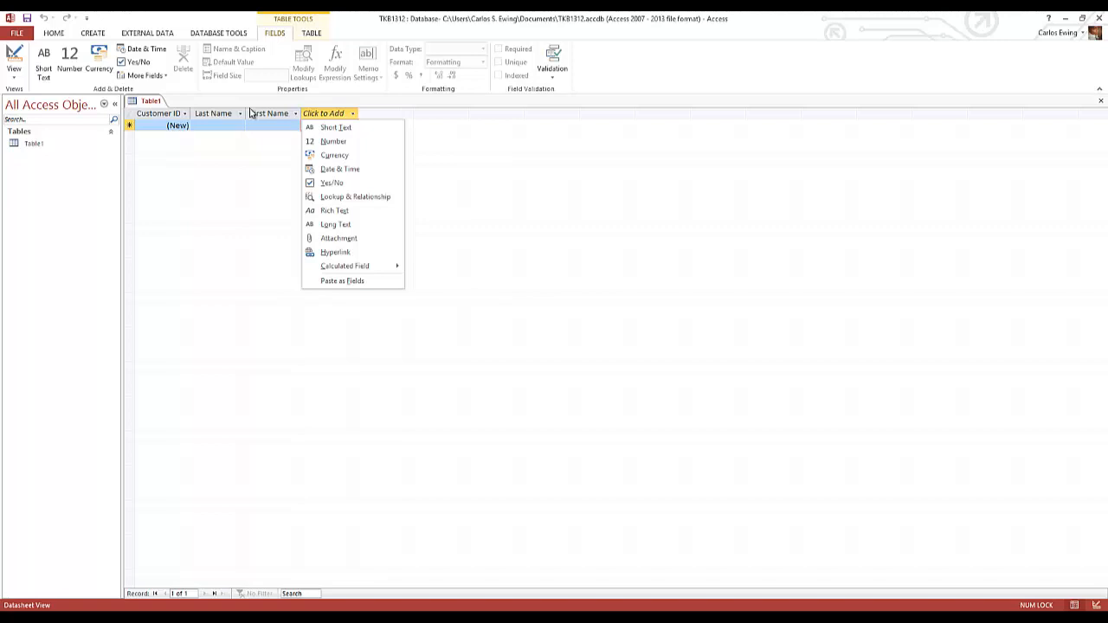
Add a Number field named Phone after the First Name field
{"action": "key", "text": "Down"}
{"action": "key", "text": "Down"}
{"action": "key", "text": "Down"}
{"action": "key", "text": "Up"}
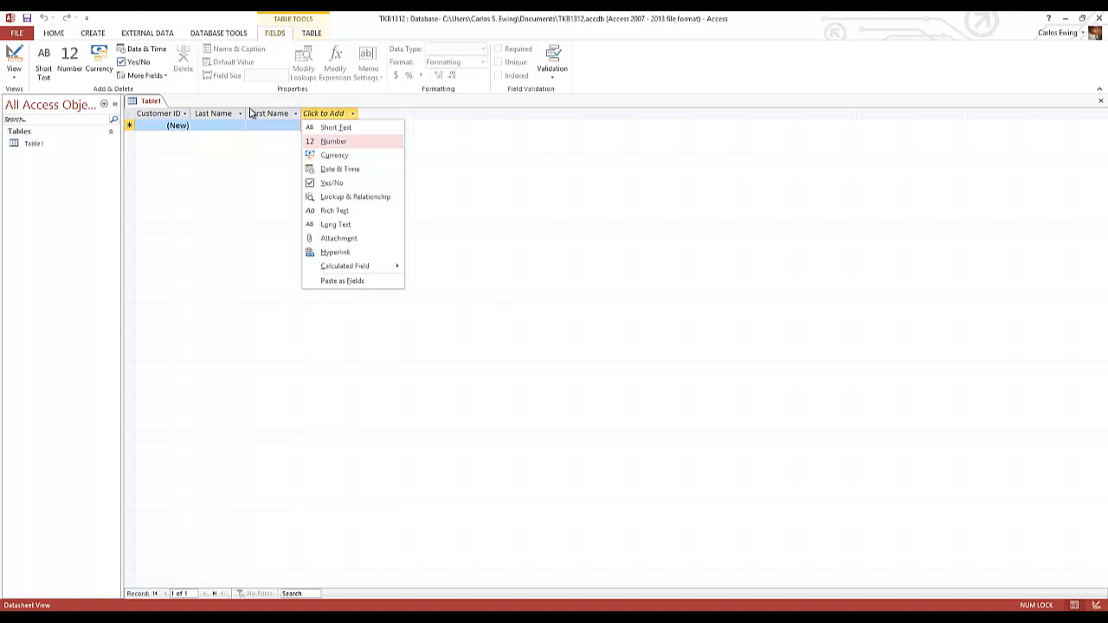
{"action": "key", "text": "Return"}
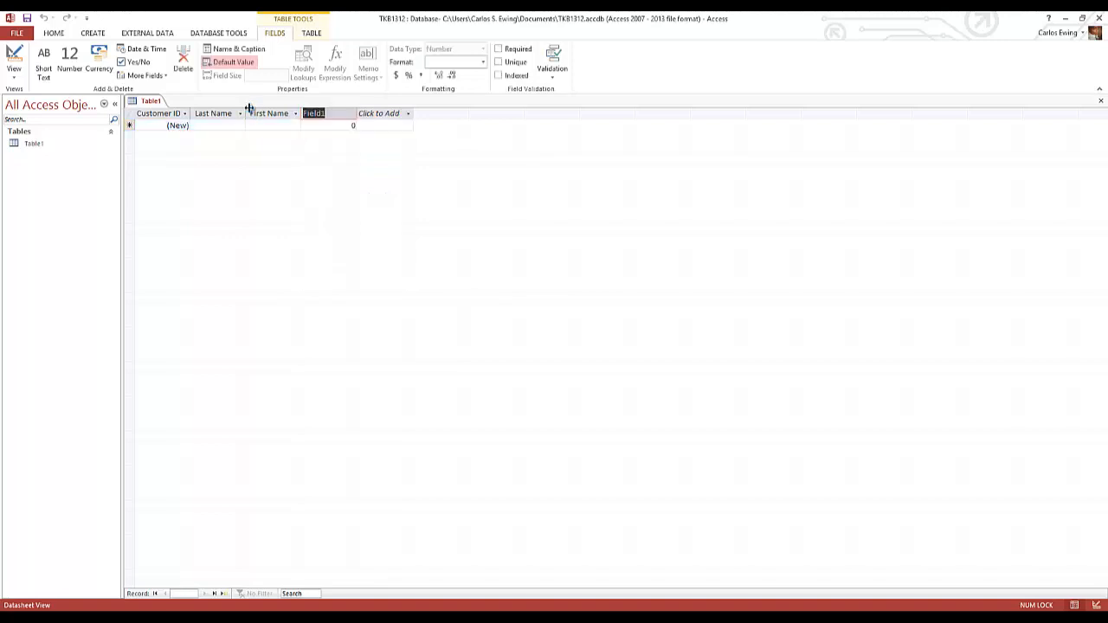
{"action": "type", "text": "Phone"}
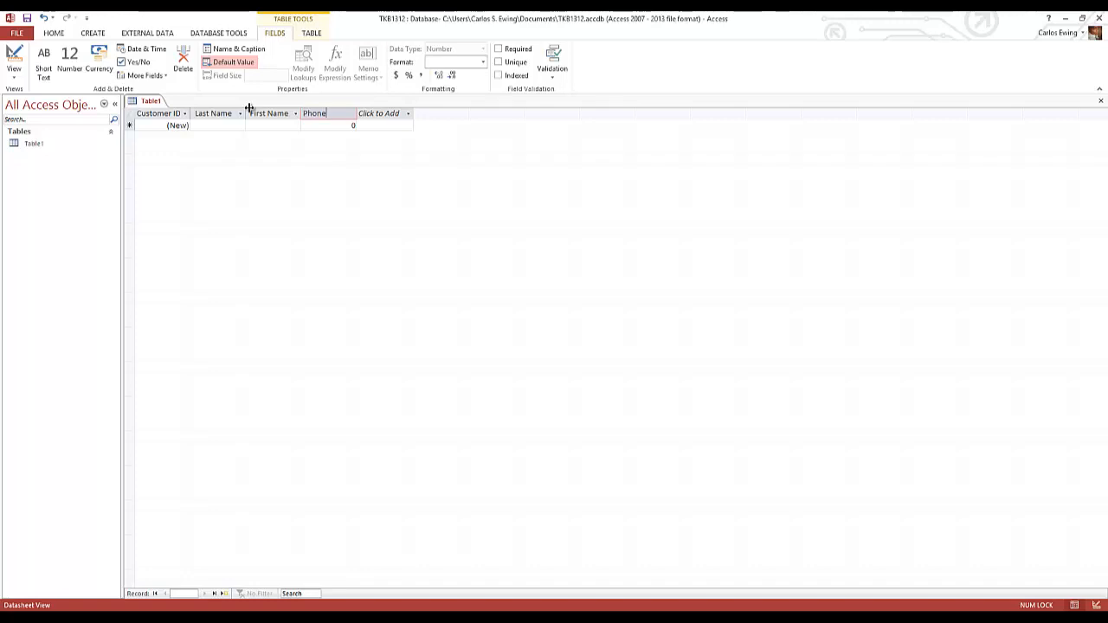
{"action": "key", "text": "Return"}
{"action": "key", "text": "Return"}
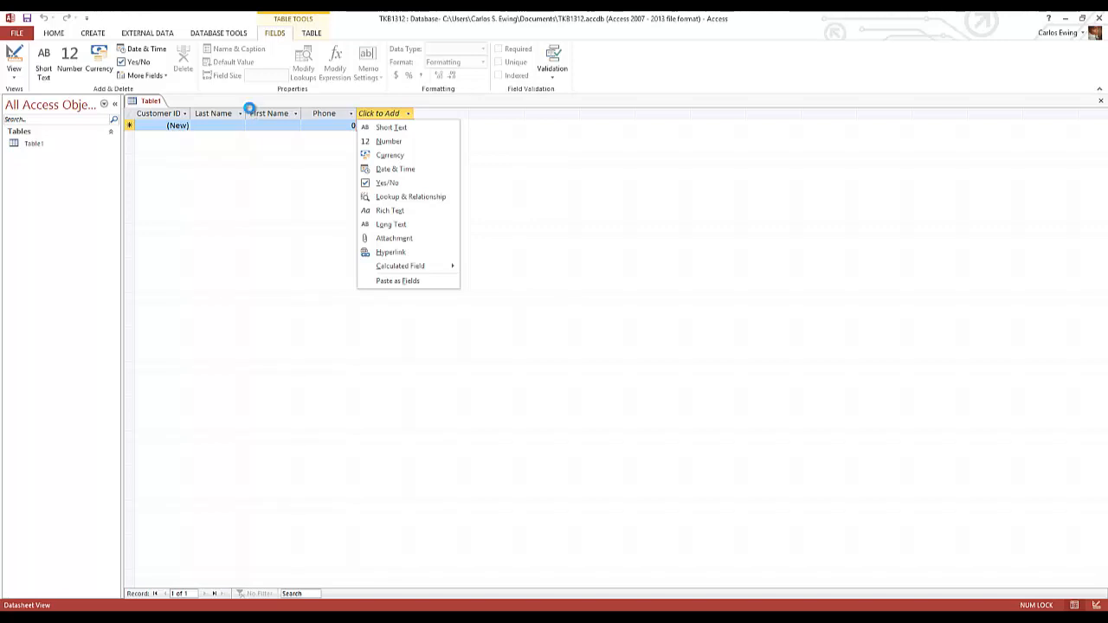
Add a Number field named Signing Date after the Phone field
{"action": "key", "text": "n"}
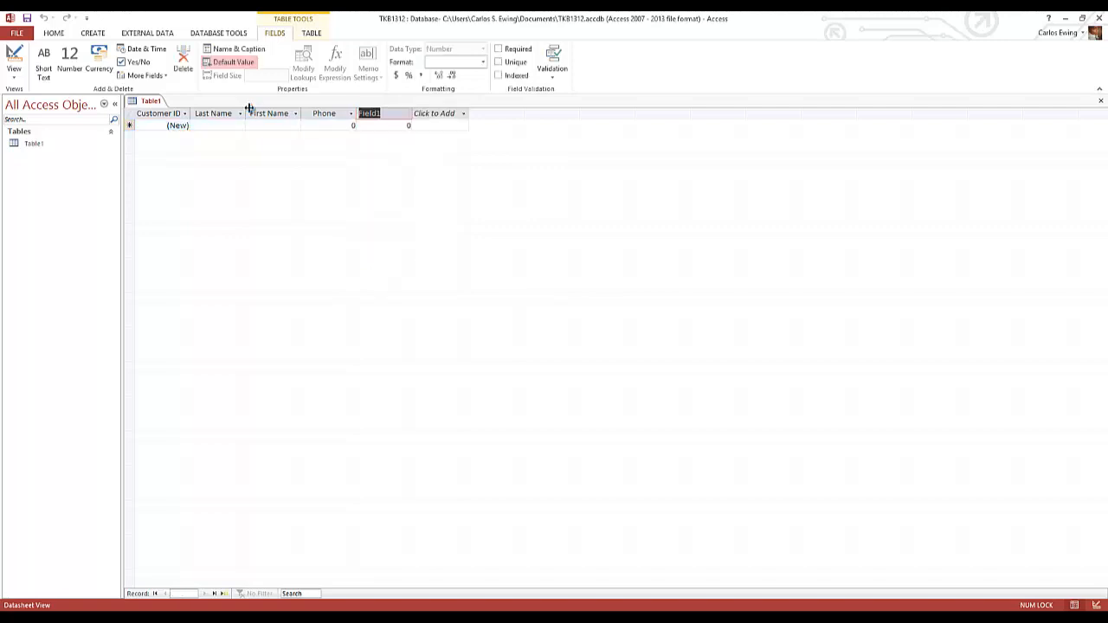
{"action": "type", "text": "Signing Date"}
{"action": "key", "text": "Tab"}
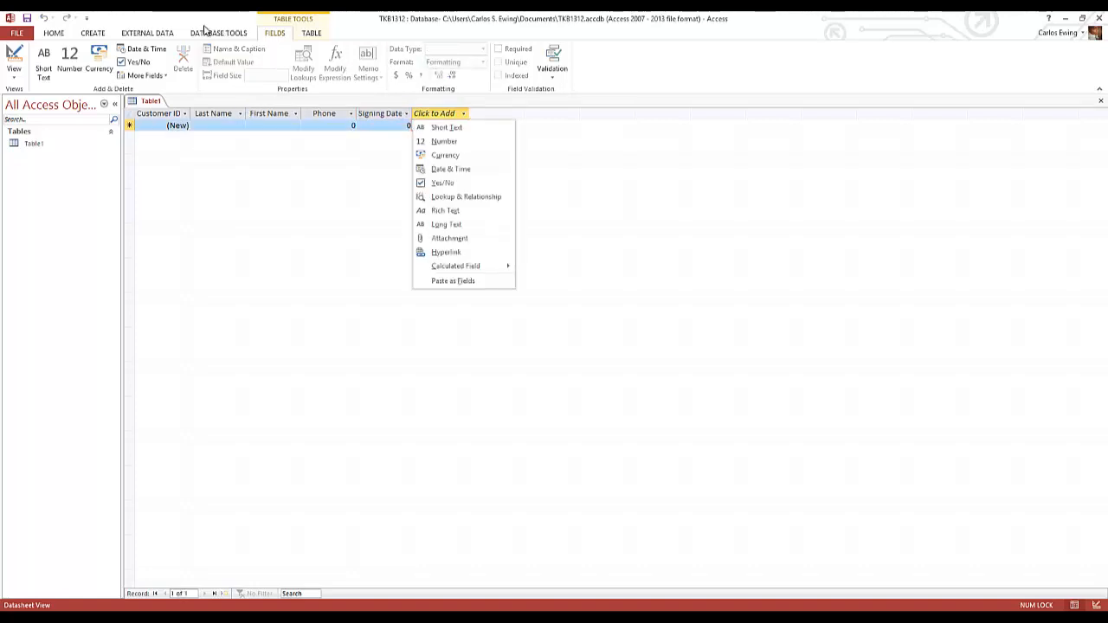
{"action": "key", "text": "Escape"}
Switch the table to Design View, saving it under the name Customer Info
{"action": "left_click", "coordinate": [15, 77]}
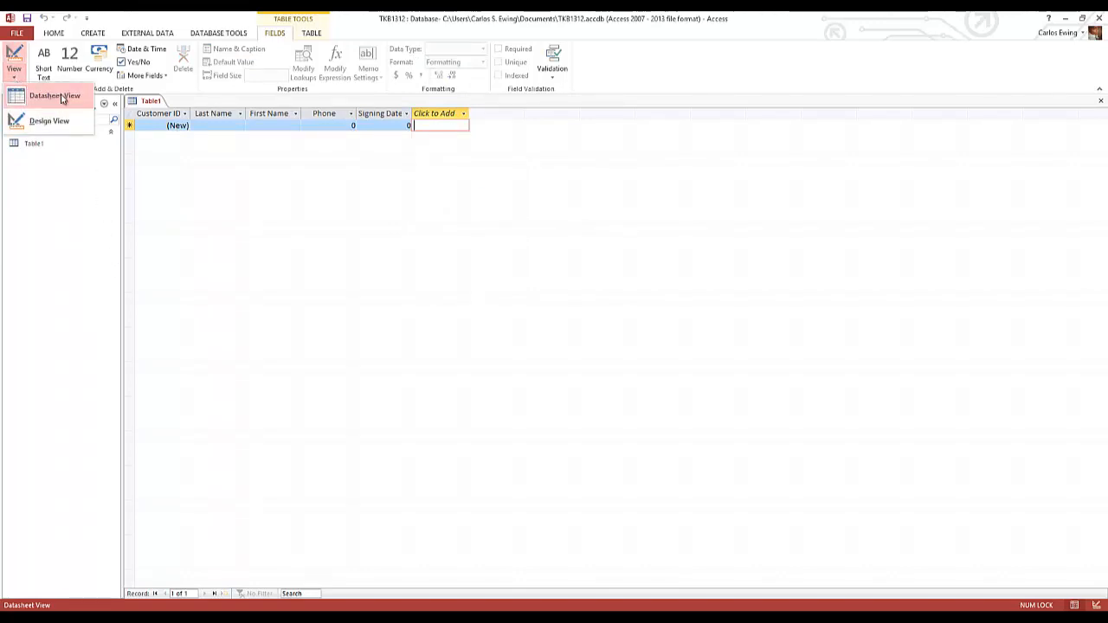
{"action": "left_click", "coordinate": [57, 120]}
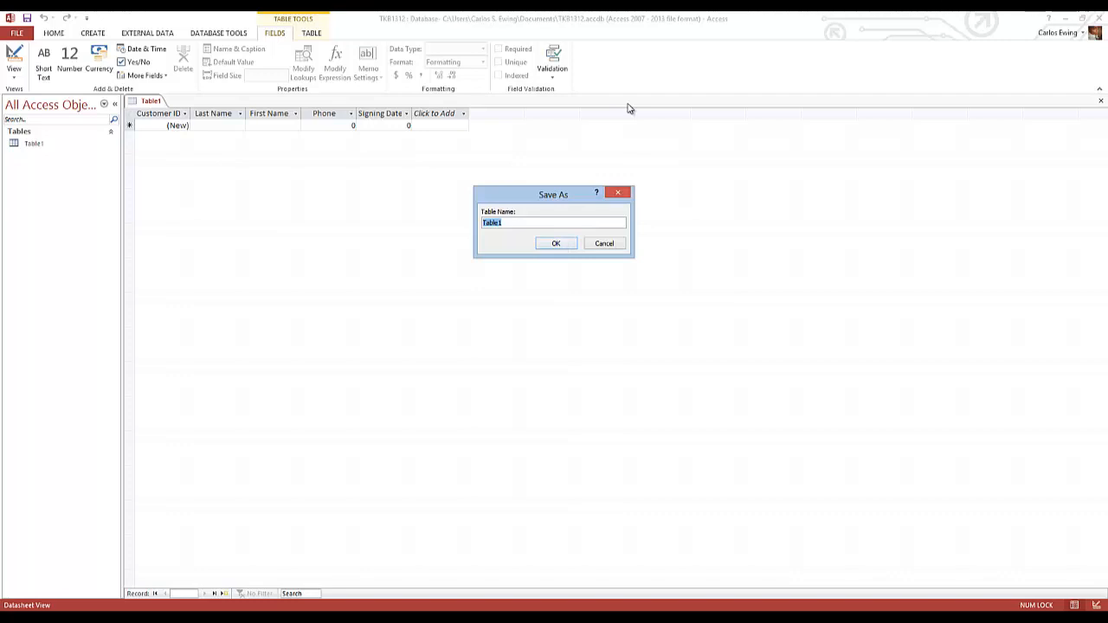
{"action": "type", "text": "Cust"}
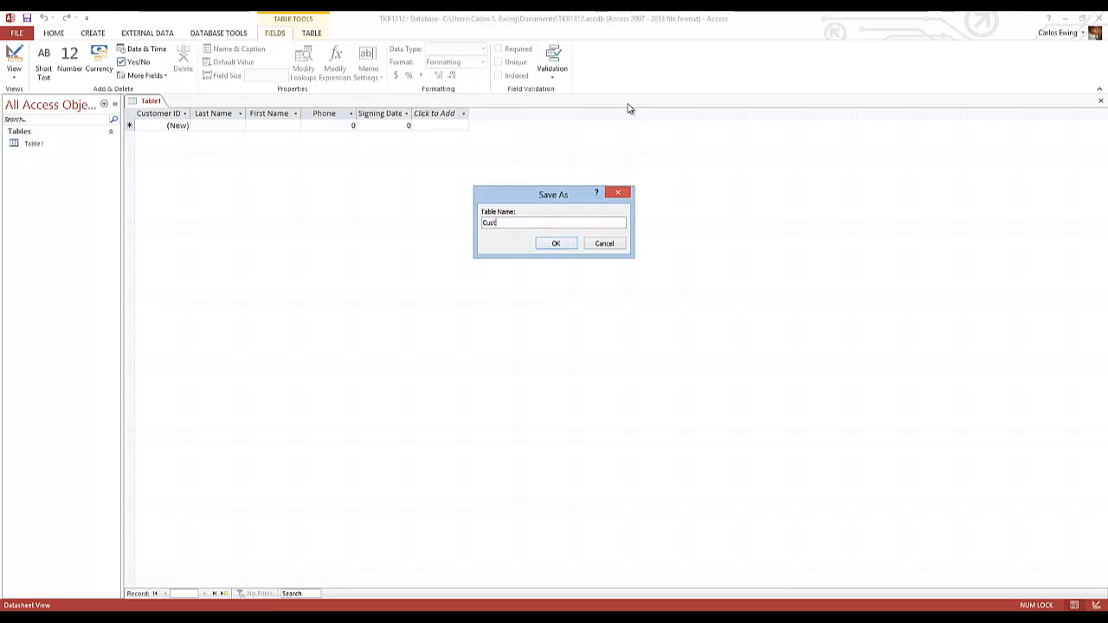
{"action": "type", "text": "omer Info"}
{"action": "key", "text": "Return"}
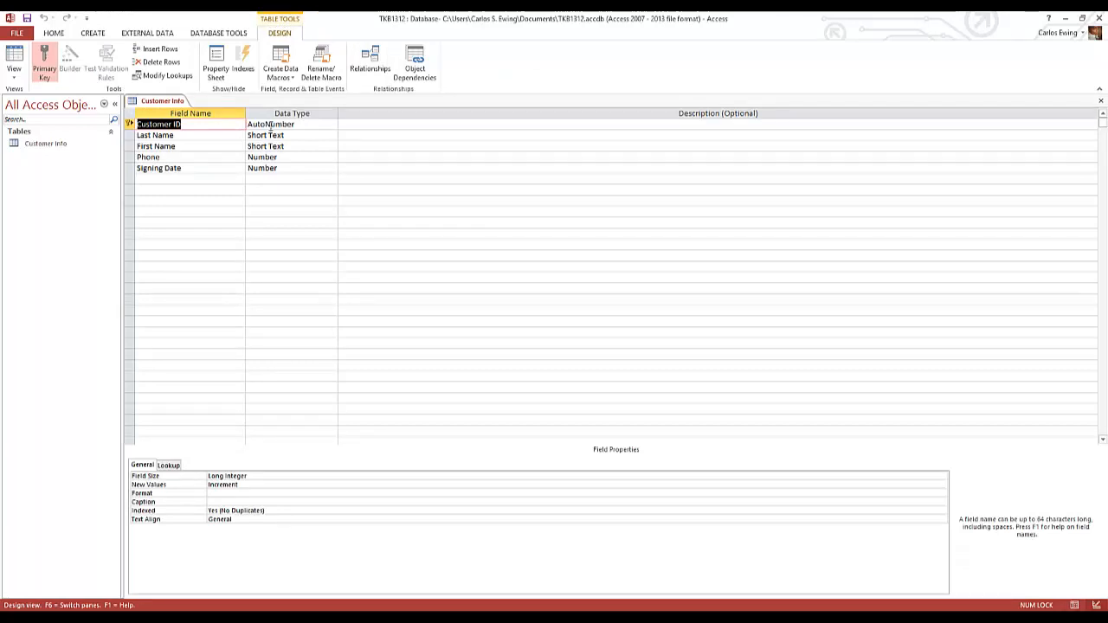
Set the data type of the Customer ID field to Number
{"action": "left_click", "coordinate": [315, 124]}
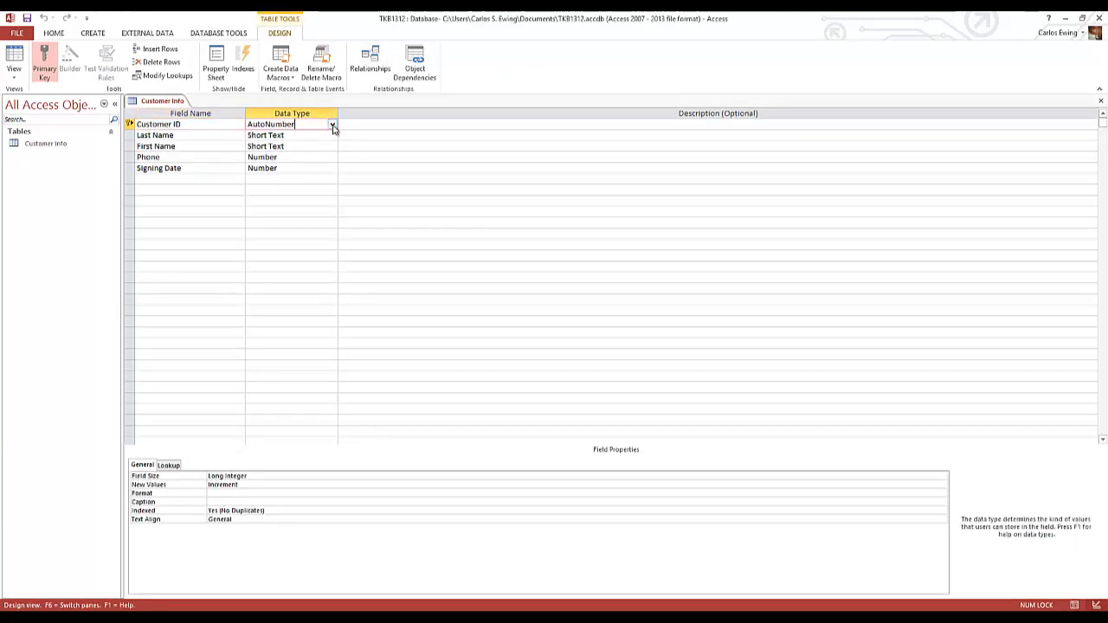
{"action": "left_click", "coordinate": [334, 126]}
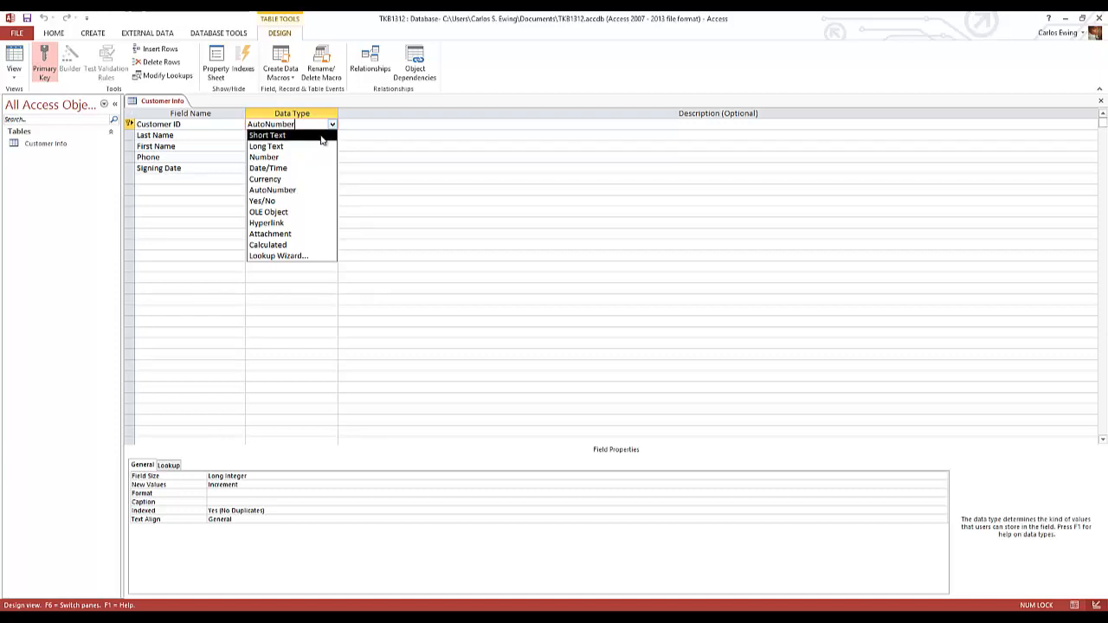
{"action": "left_click", "coordinate": [317, 157]}
{"action": "left_click", "coordinate": [317, 156]}
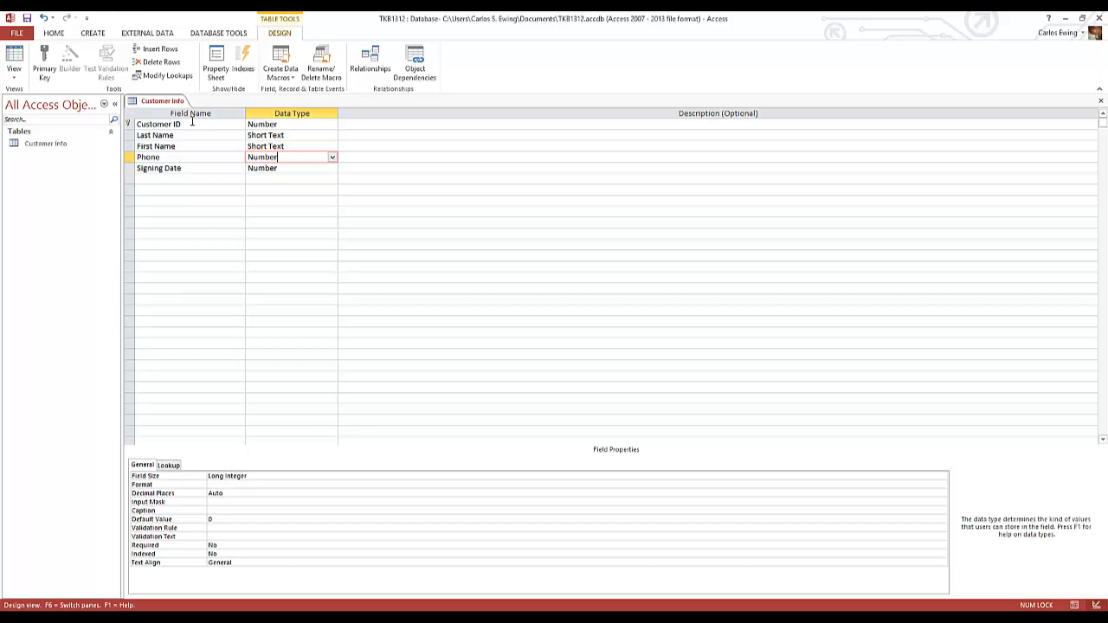
Rename the primary key field Customer ID as Contract Num
{"action": "left_click_drag", "start_coordinate": [192, 122], "coordinate": [86, 121]}
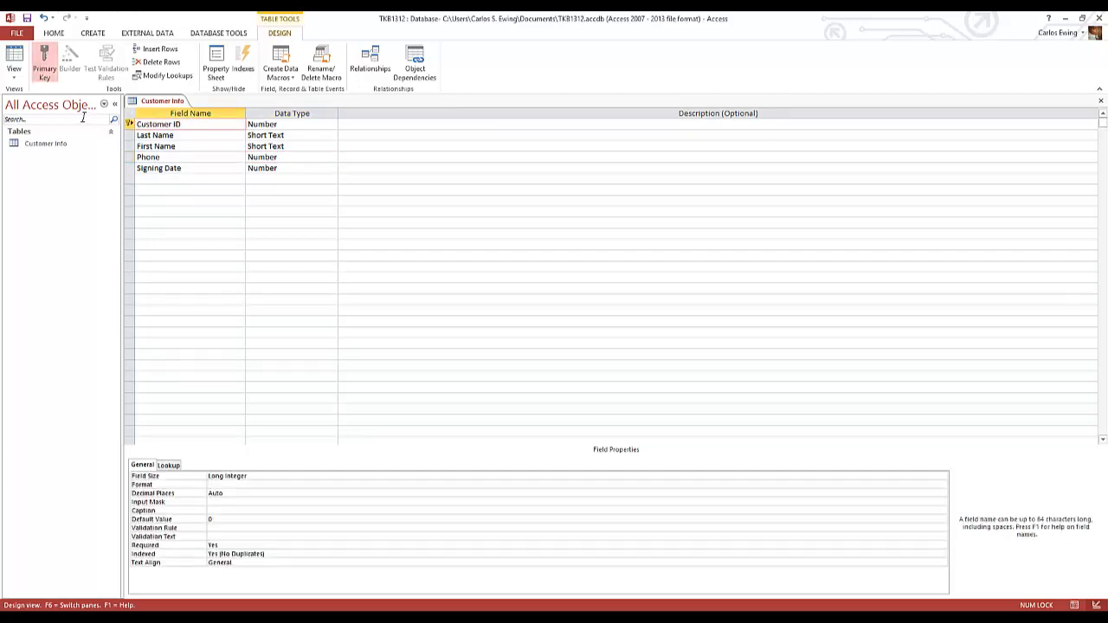
{"action": "key", "text": "BackSpace"}
{"action": "key", "text": "BackSpace"}
{"action": "key", "text": "BackSpace"}
{"action": "key", "text": "BackSpace"}
{"action": "key", "text": "BackSpace"}
{"action": "key", "text": "BackSpace"}
{"action": "key", "text": "BackSpace"}
{"action": "key", "text": "BackSpace"}
{"action": "key", "text": "BackSpace"}
{"action": "key", "text": "BackSpace"}
{"action": "key", "text": "BackSpace"}
{"action": "type", "text": "Contract Num"}
{"action": "key", "text": "Down"}
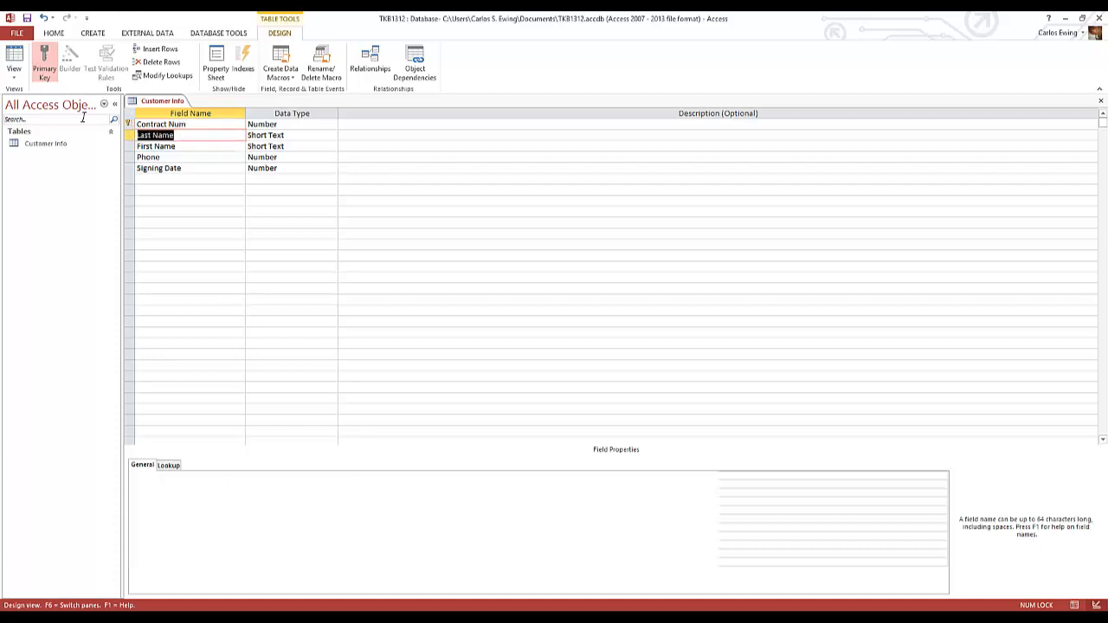
Rename the Last Name field as Customer ID and the First Name field as Contract Amt
{"action": "type", "text": "Cus"}
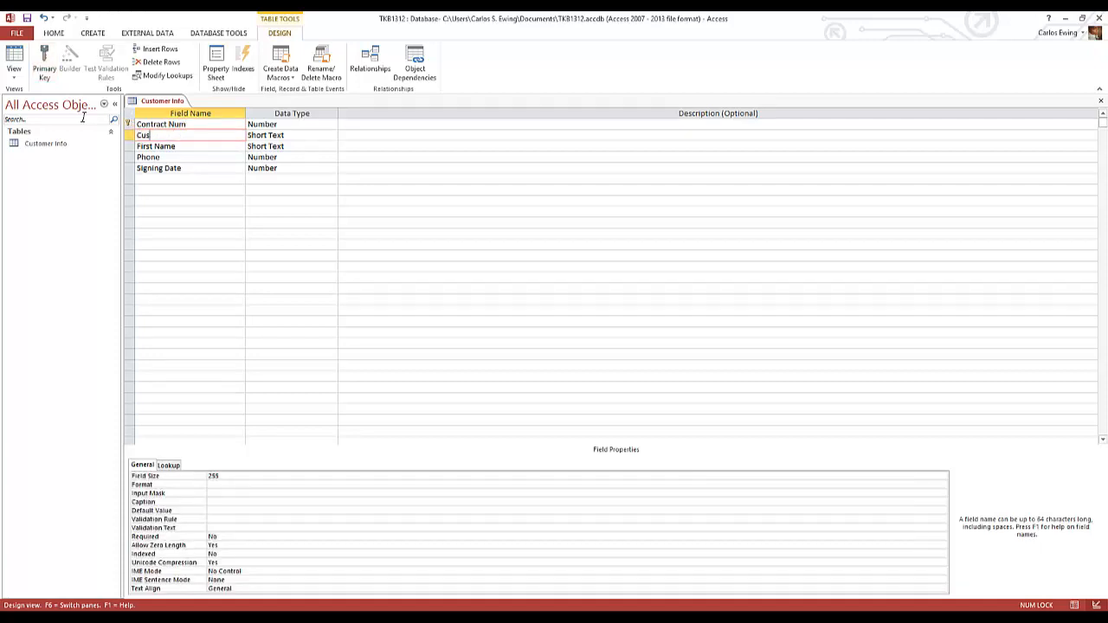
{"action": "type", "text": "tomer ID"}
{"action": "key", "text": "Down"}
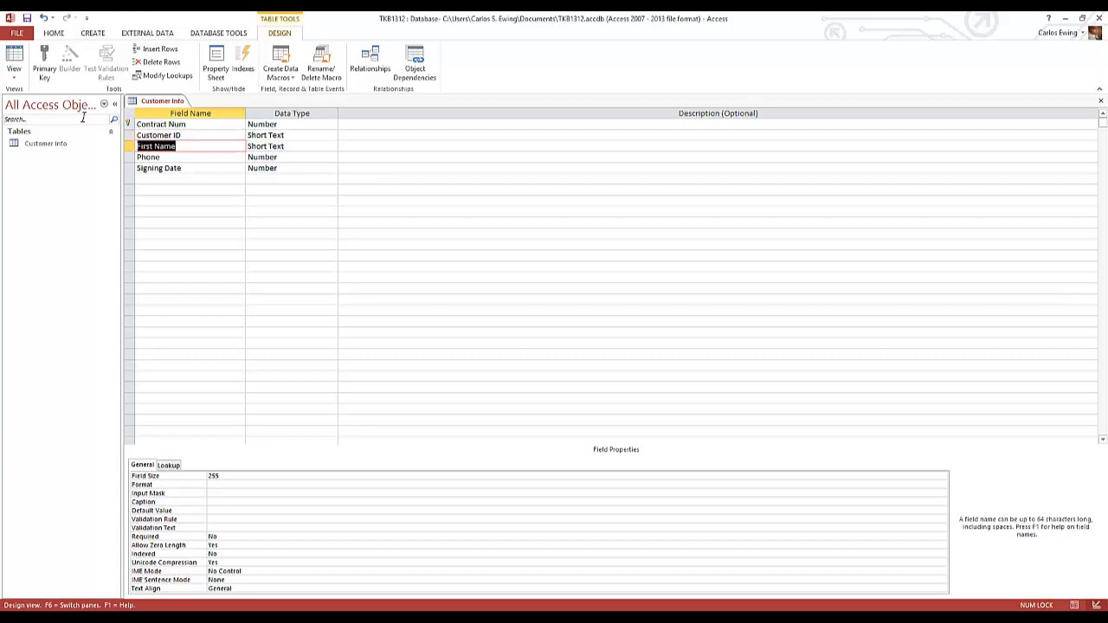
{"action": "type", "text": "Contrac"}
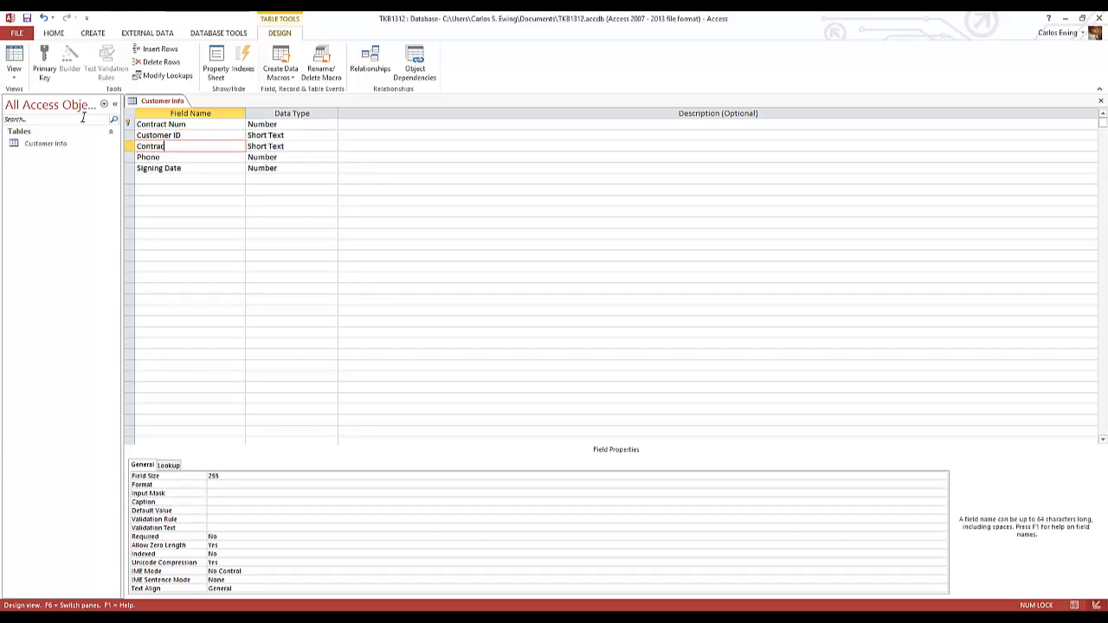
{"action": "type", "text": "t Amt"}
{"action": "key", "text": "Down"}
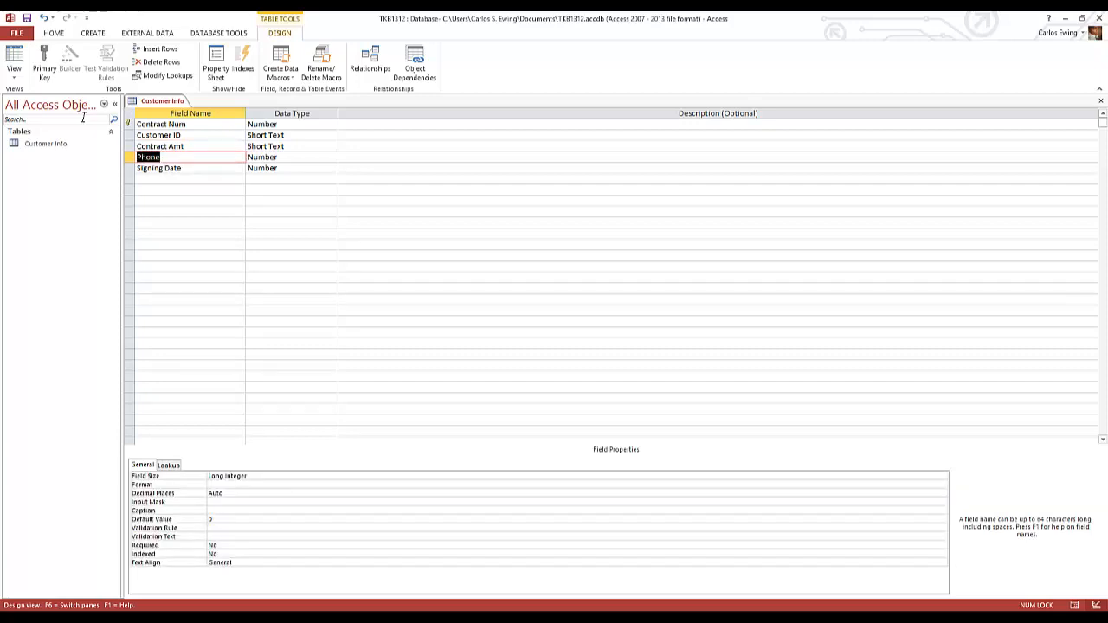
Rename the Phone field as Signing Date and the last field in the list as Contract Type
{"action": "type", "text": "Sin"}
{"action": "key", "text": "BackSpace"}
{"action": "type", "text": "gning Date"}
{"action": "key", "text": "Down"}
{"action": "type", "text": "Con"}
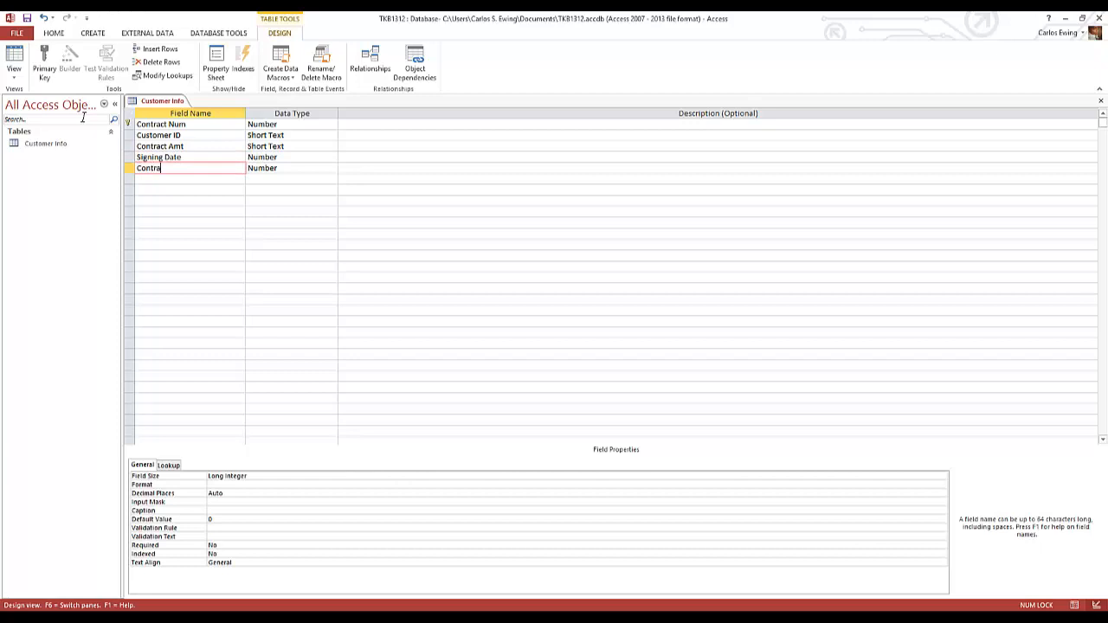
{"action": "type", "text": "tract Type"}
Set the data type of the Contract Type field to Long Text and of the Signing Date field to Date/Time
{"action": "left_click", "coordinate": [310, 167]}
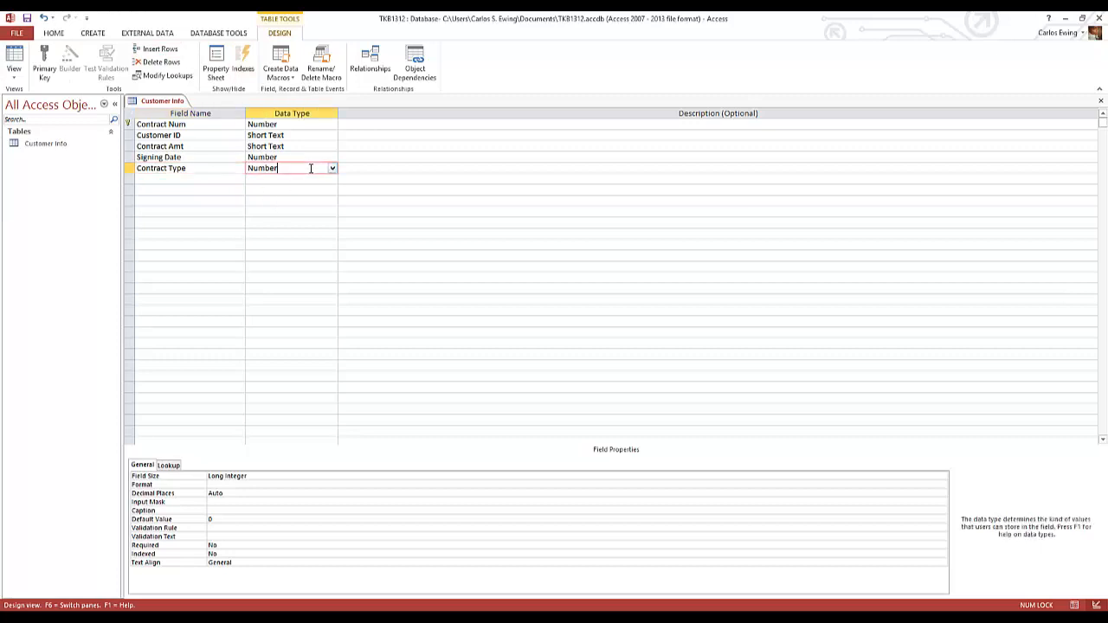
{"action": "left_click", "coordinate": [332, 170]}
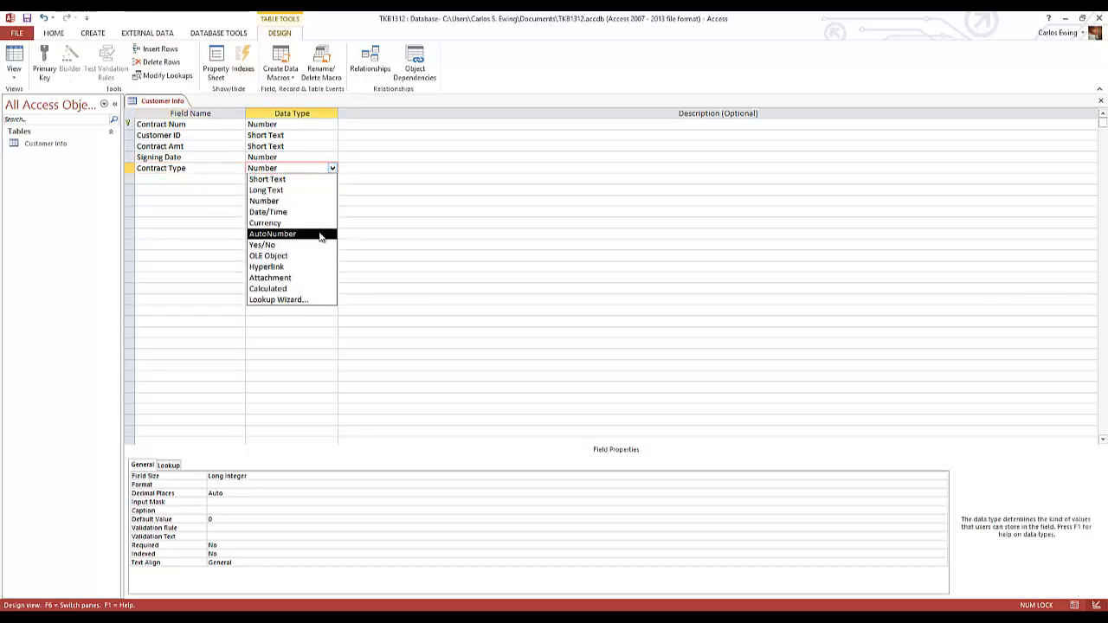
{"action": "left_click", "coordinate": [316, 189]}
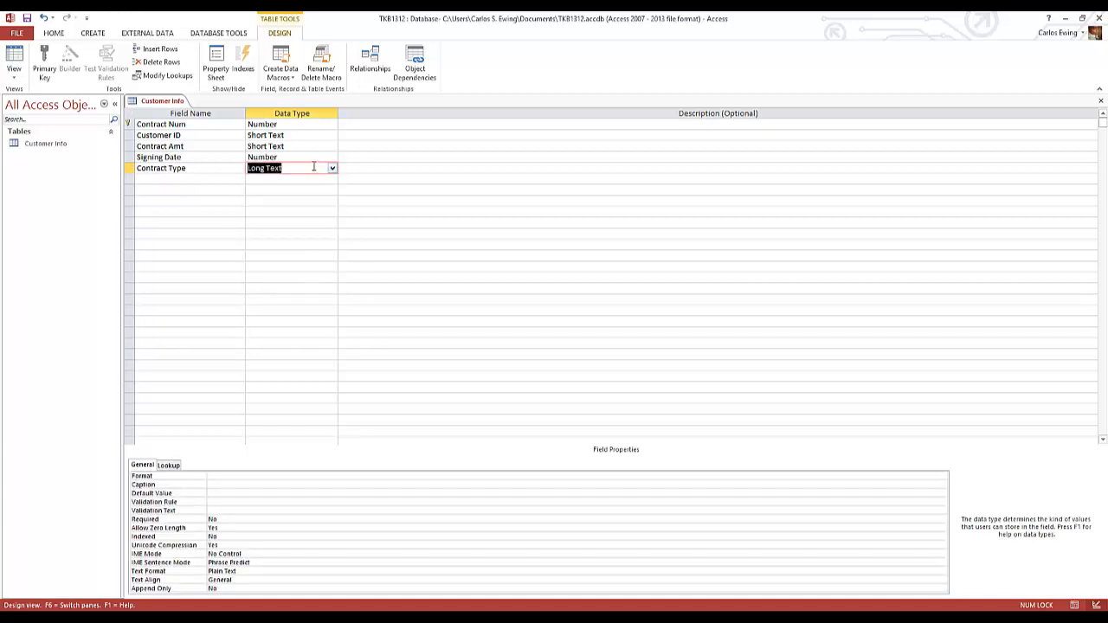
{"action": "left_click", "coordinate": [330, 157]}
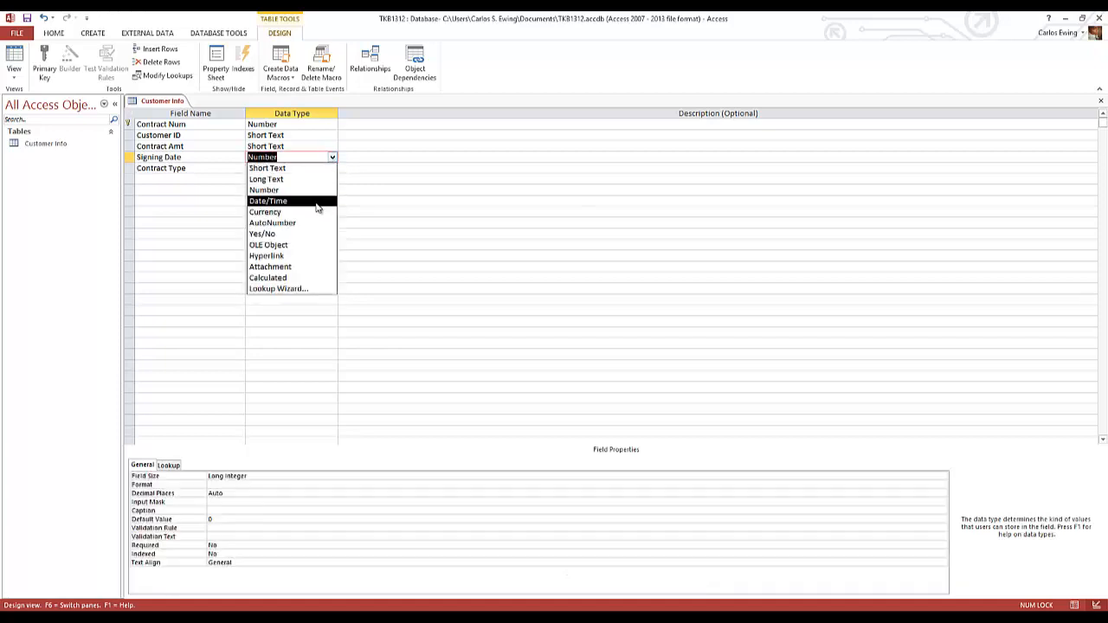
{"action": "left_click", "coordinate": [319, 201]}
Set the data type of the Contract Amt field to Currency and of the Customer ID field to Number
{"action": "left_click", "coordinate": [325, 146]}
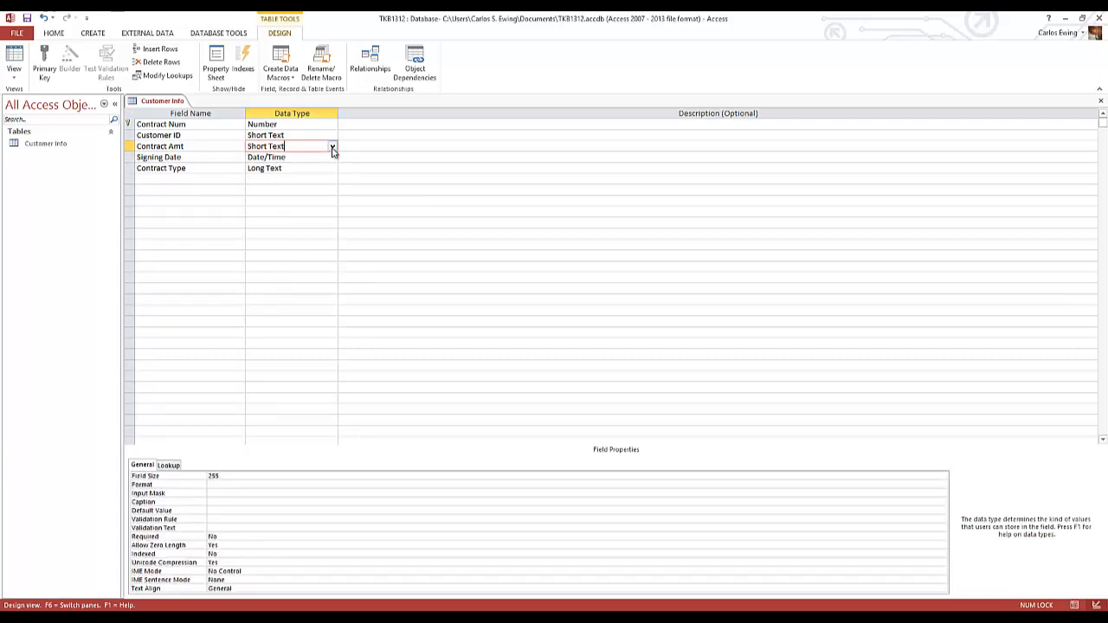
{"action": "left_click", "coordinate": [333, 149]}
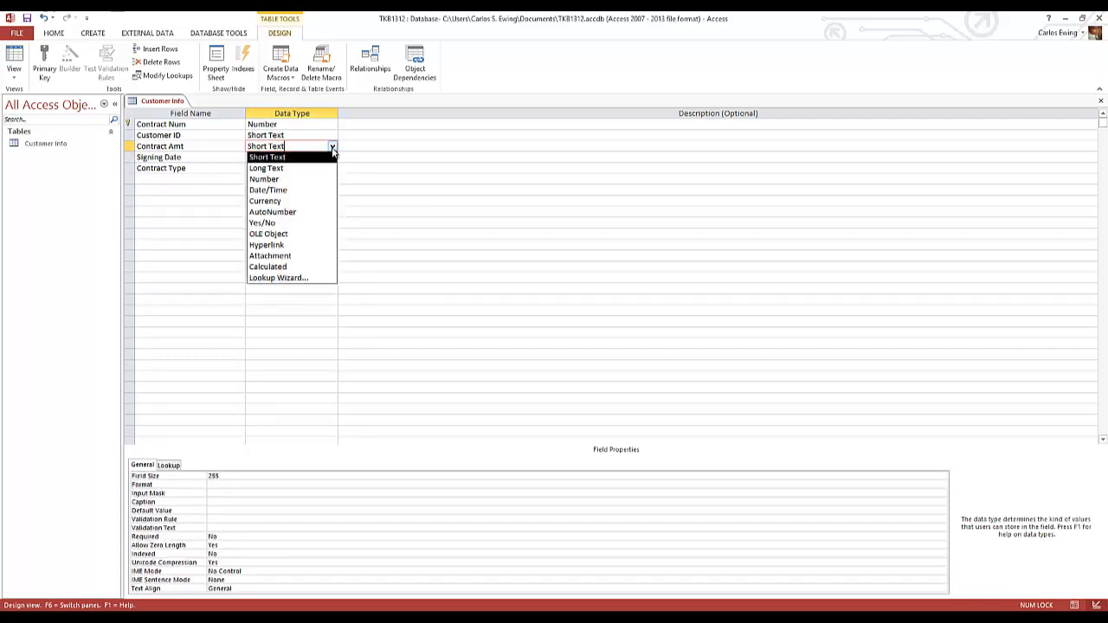
{"action": "left_click", "coordinate": [317, 201]}
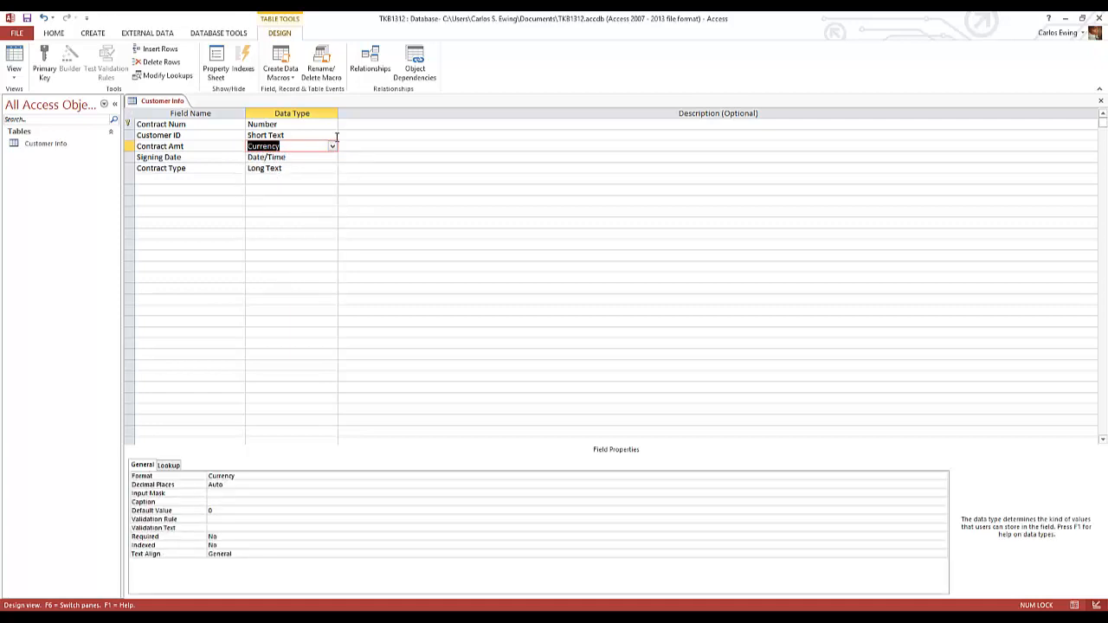
{"action": "left_click", "coordinate": [332, 137]}
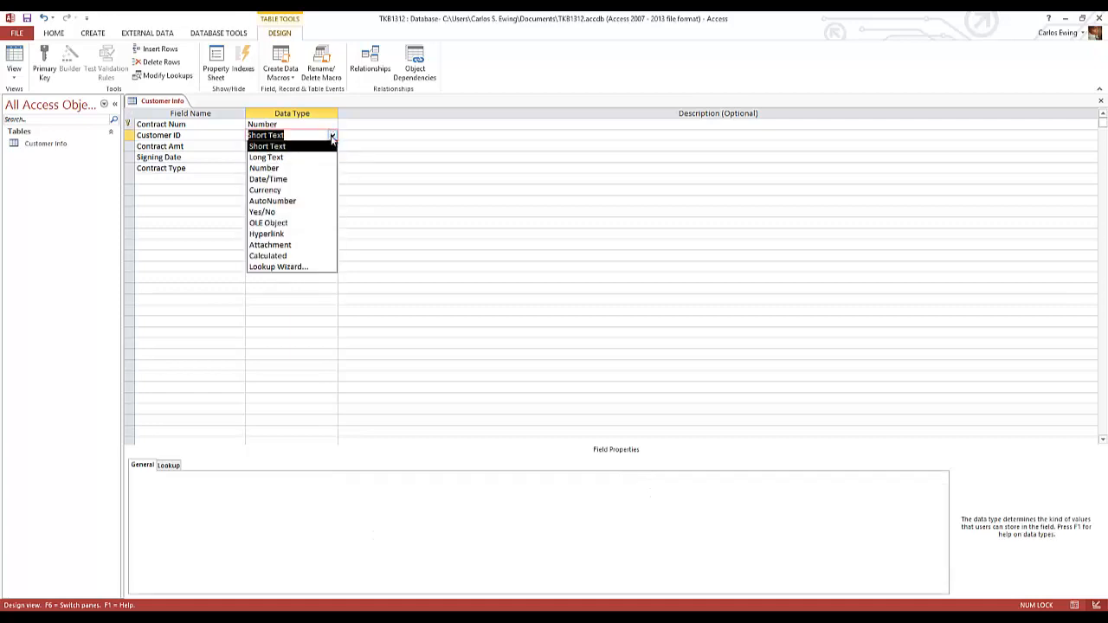
{"action": "left_click", "coordinate": [310, 169]}
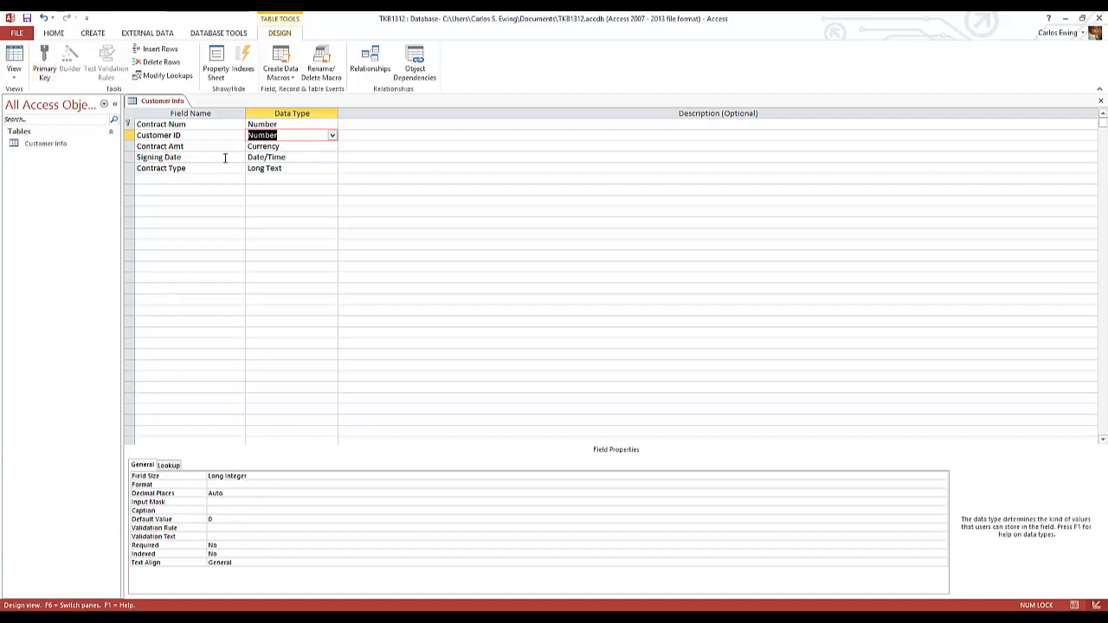
Set the Signing Date field's format to Medium Date and save the table design
{"action": "left_click", "coordinate": [326, 156]}
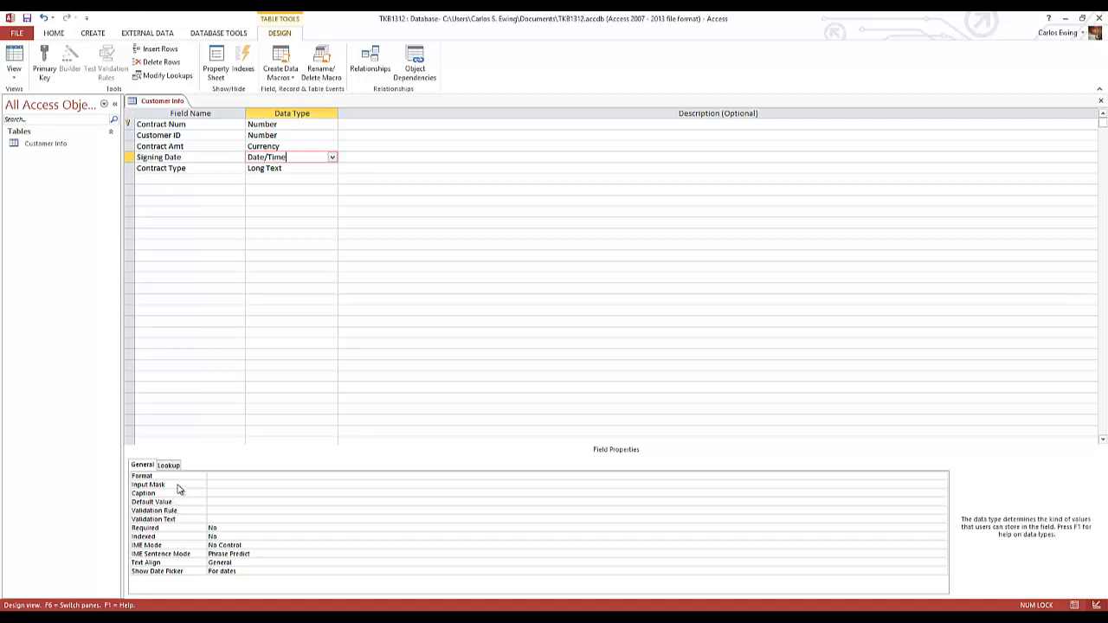
{"action": "left_click", "coordinate": [212, 476]}
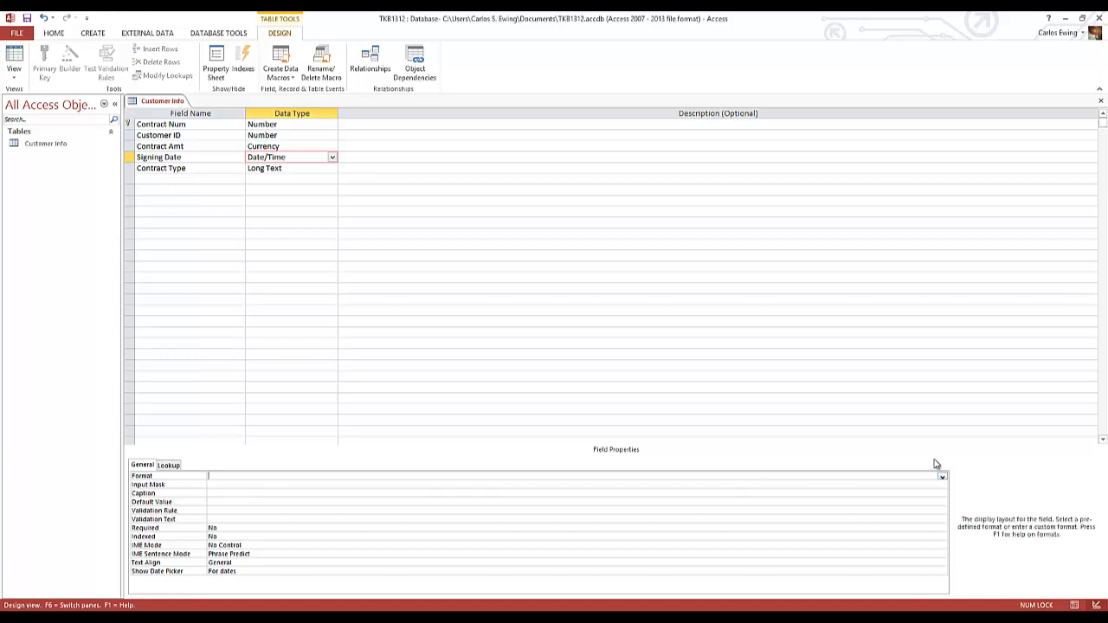
{"action": "left_click", "coordinate": [942, 478]}
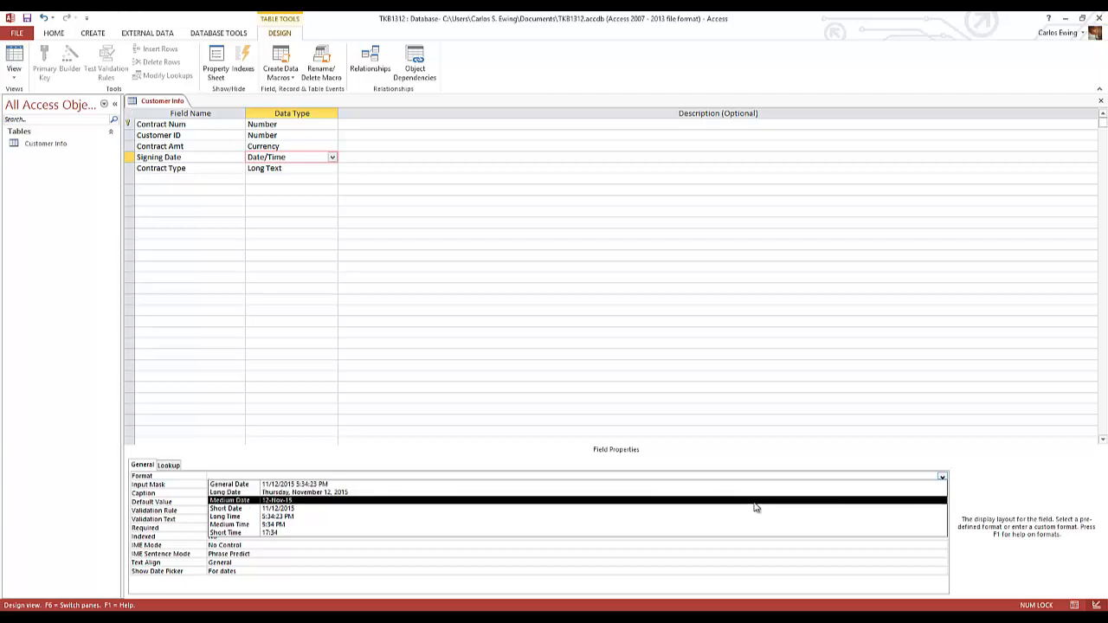
{"action": "key", "text": "Escape"}
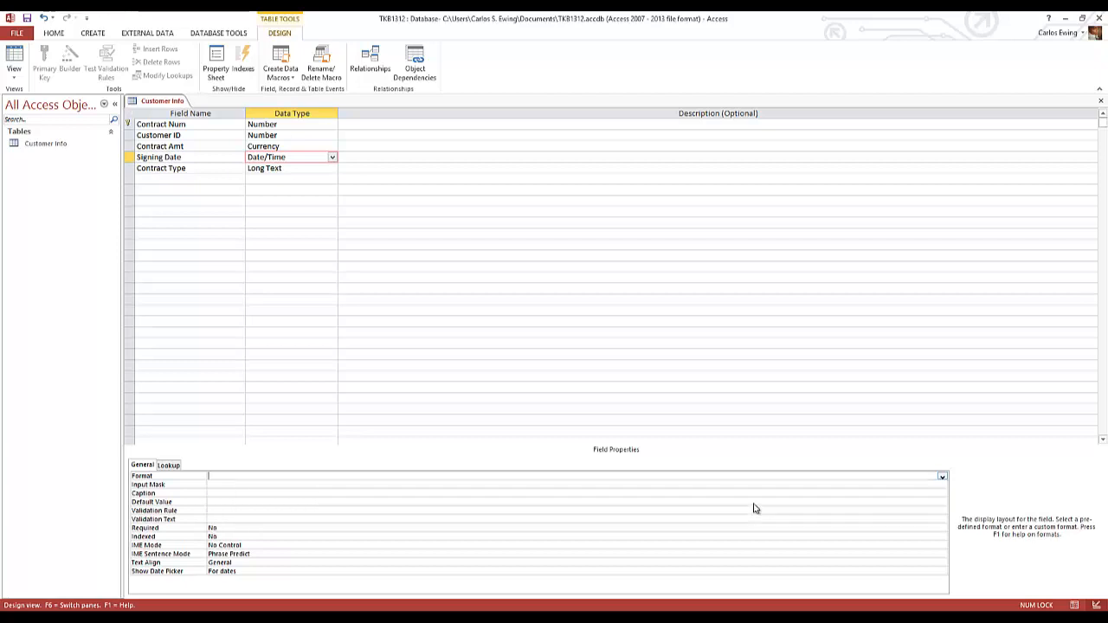
{"action": "left_click", "coordinate": [28, 17]}
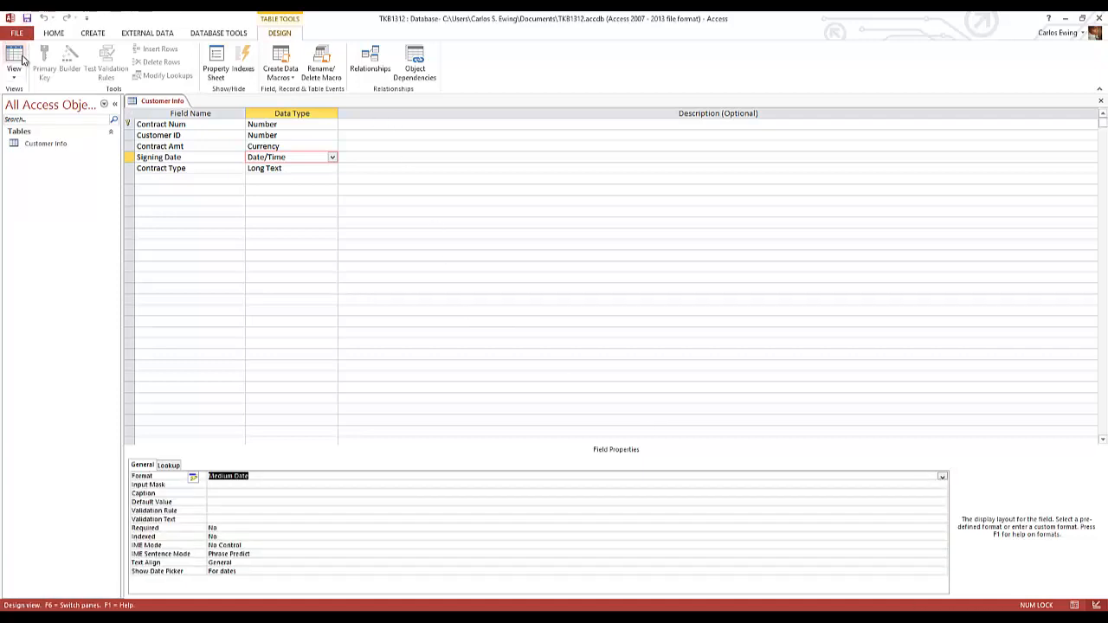
Show the table as a datasheet and enter the first record's contract number, customer ID and a contract amount of 4000
{"action": "left_click", "coordinate": [23, 58]}
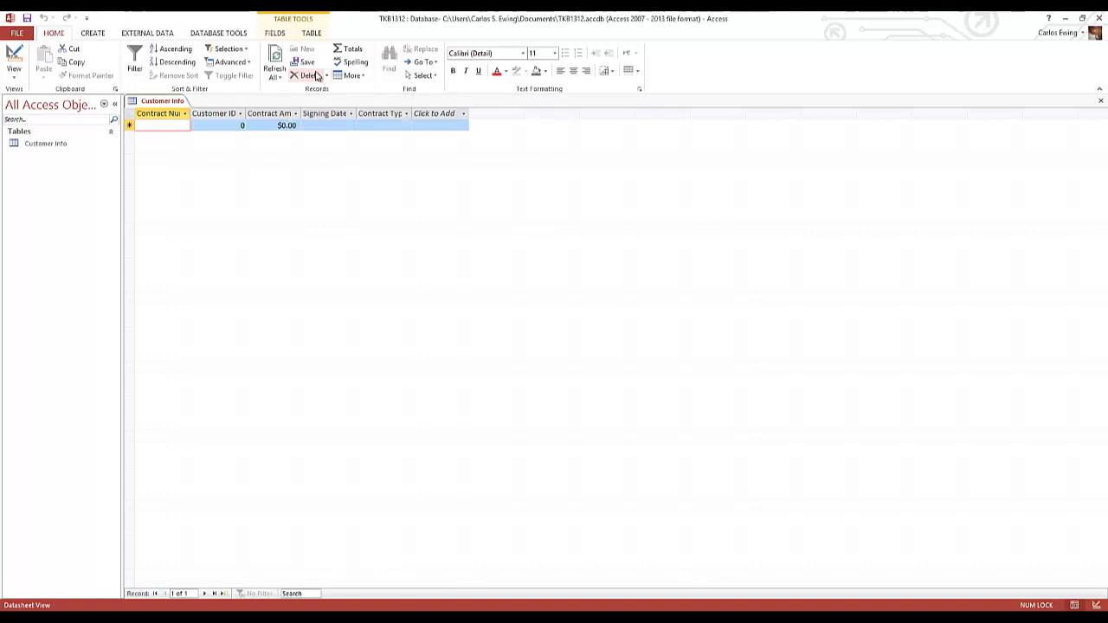
{"action": "type", "text": "3011"}
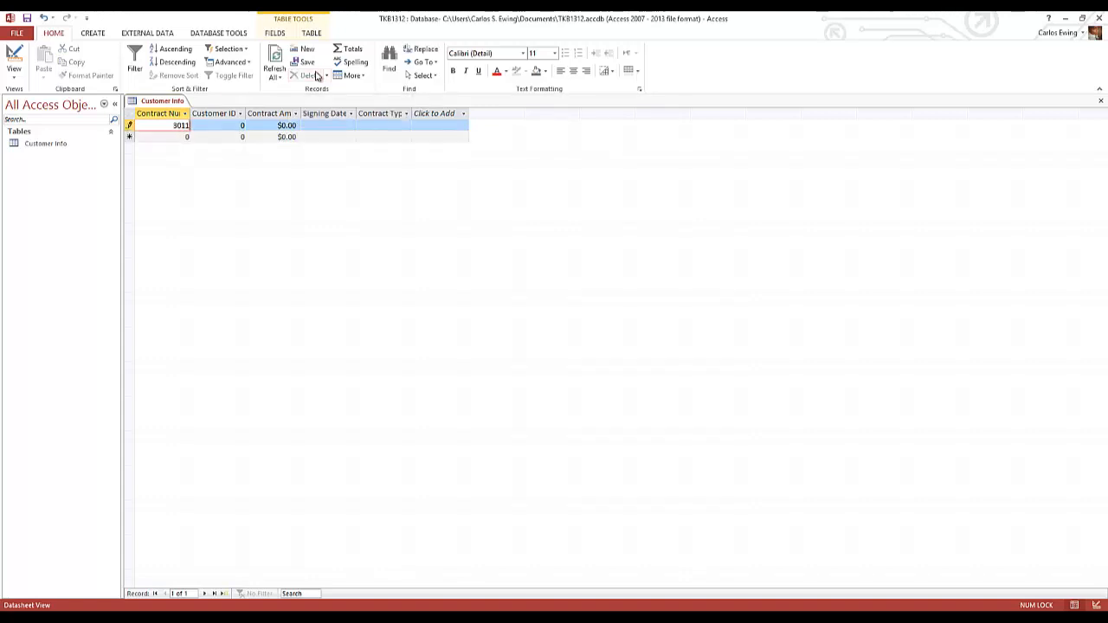
{"action": "key", "text": "Tab"}
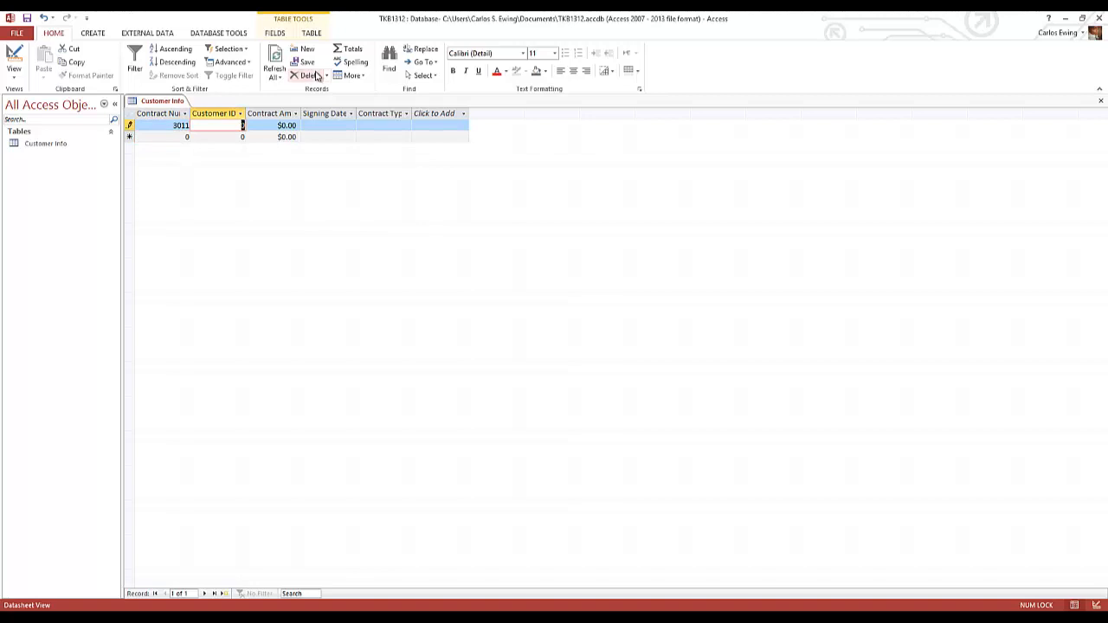
{"action": "type", "text": "11"}
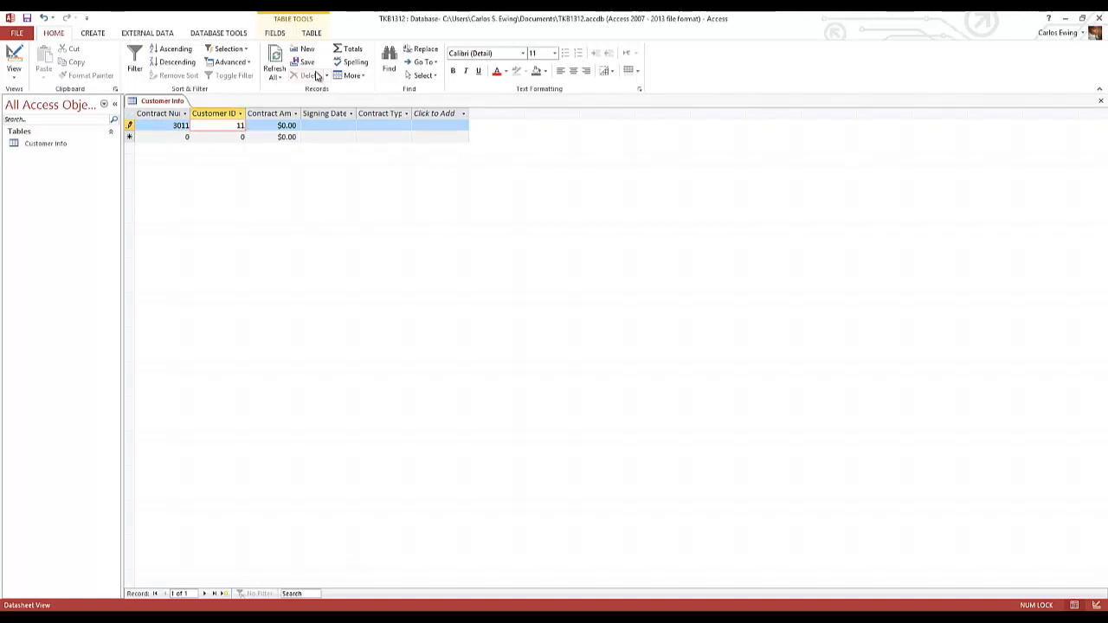
{"action": "type", "text": "001"}
{"action": "key", "text": "Tab"}
{"action": "type", "text": "4000"}
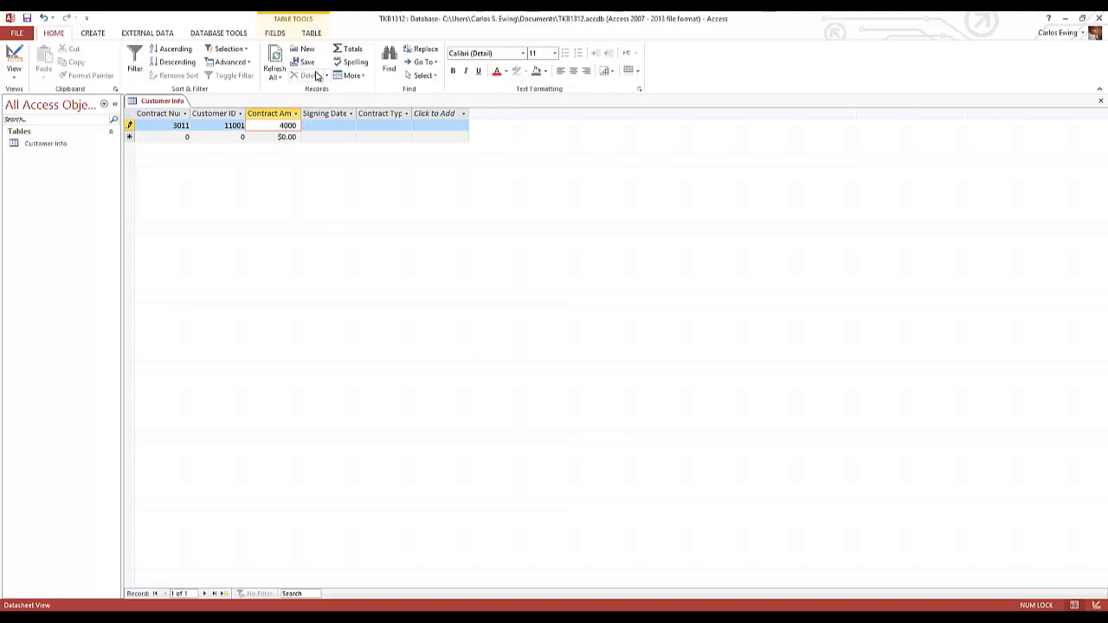
Complete the first record with signing date 2/9/13 and contract type Residential
{"action": "key", "text": "Tab"}
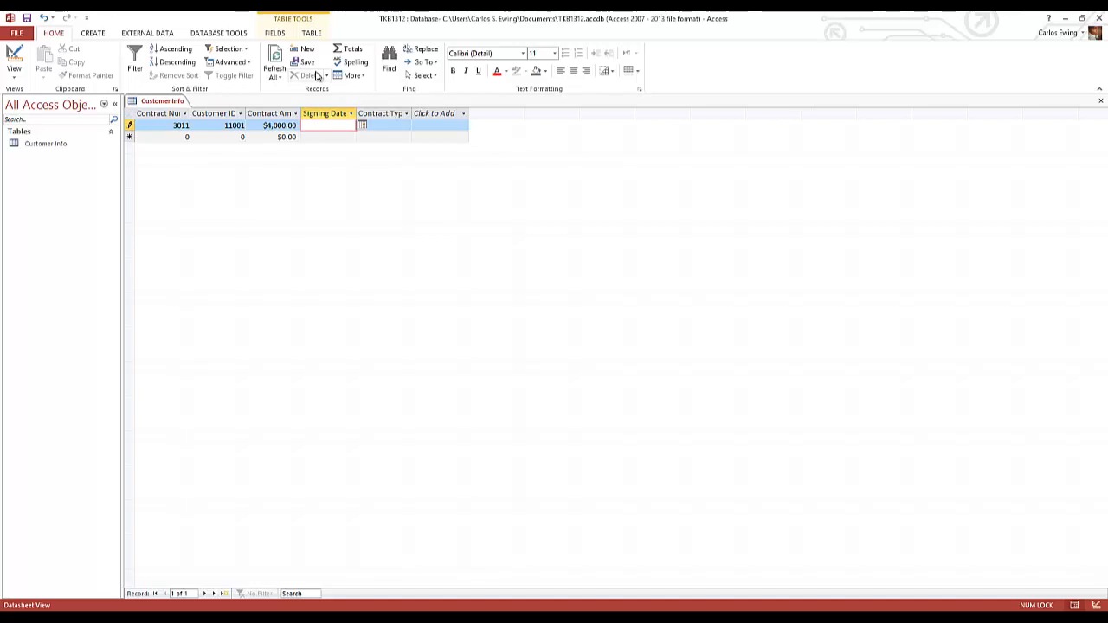
{"action": "type", "text": "2/9/13"}
{"action": "key", "text": "Tab"}
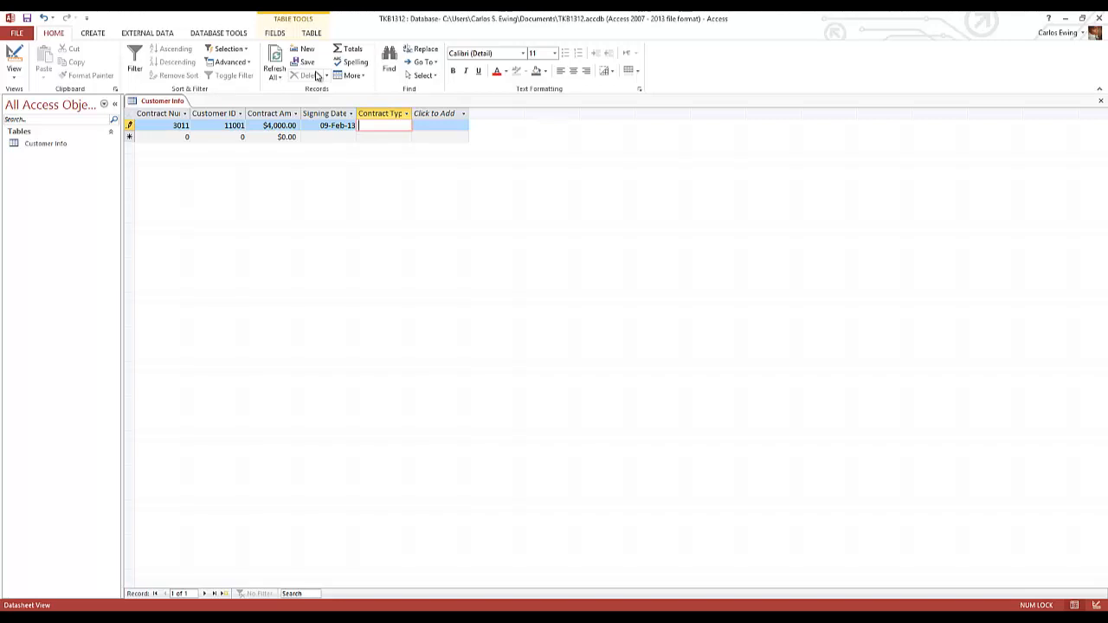
{"action": "type", "text": "Residential"}
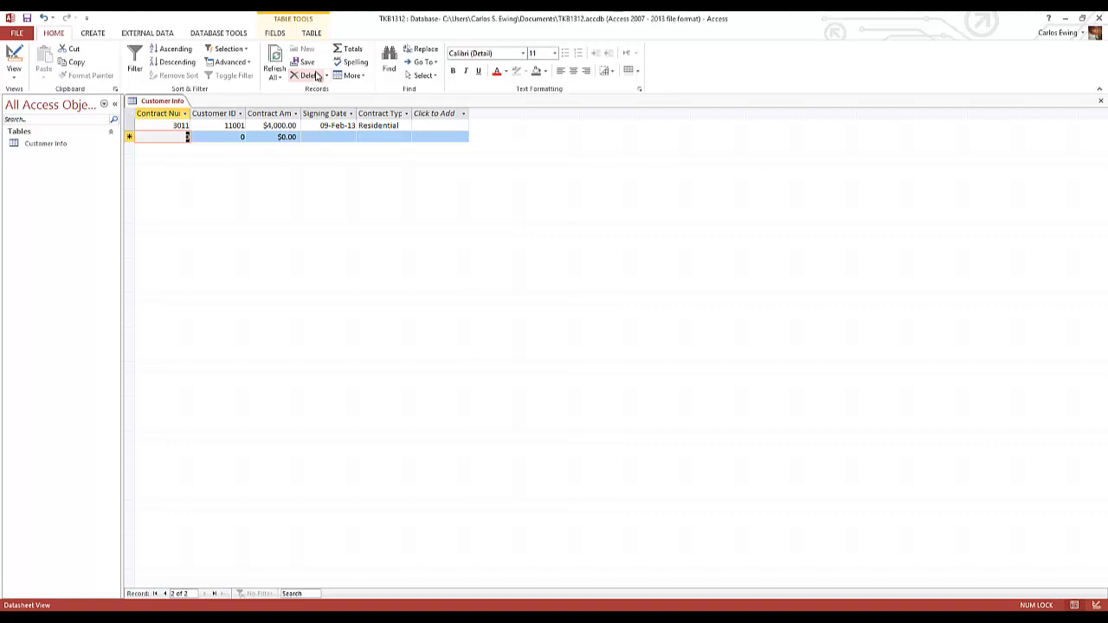
{"action": "type", "text": "026"}
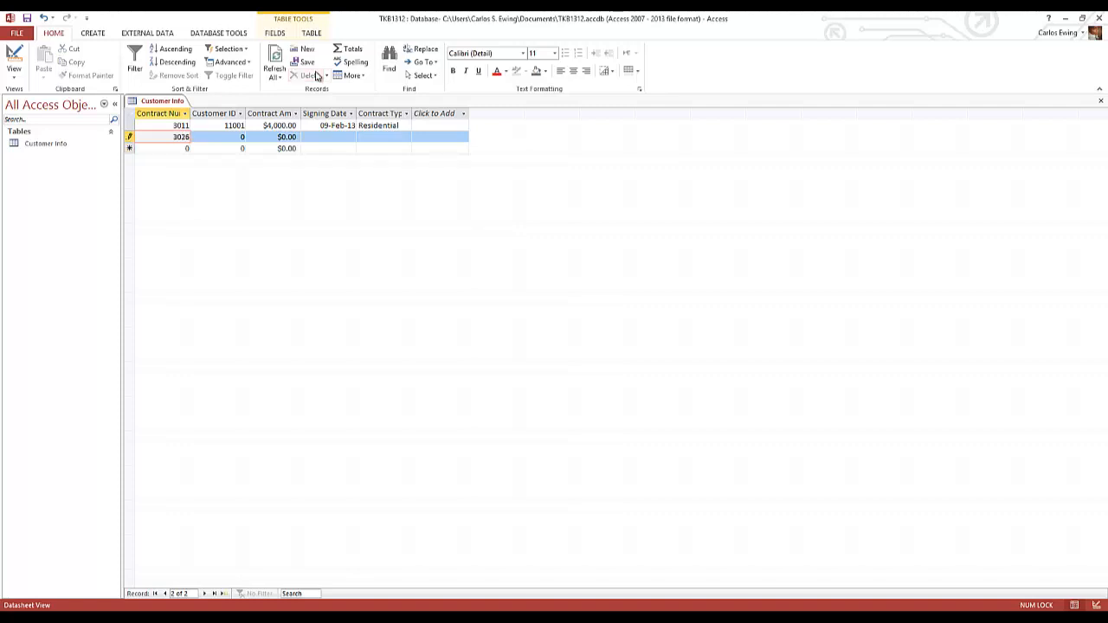
{"action": "type", "text": "11036"}
{"action": "key", "text": "Tab"}
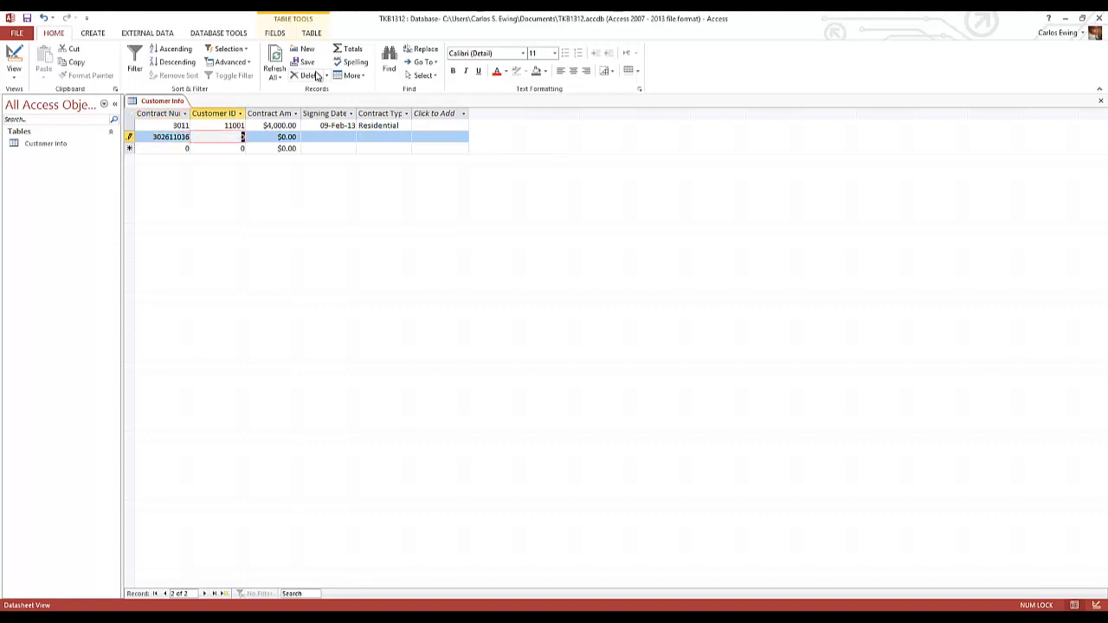
{"action": "key", "text": "shift+Tab"}
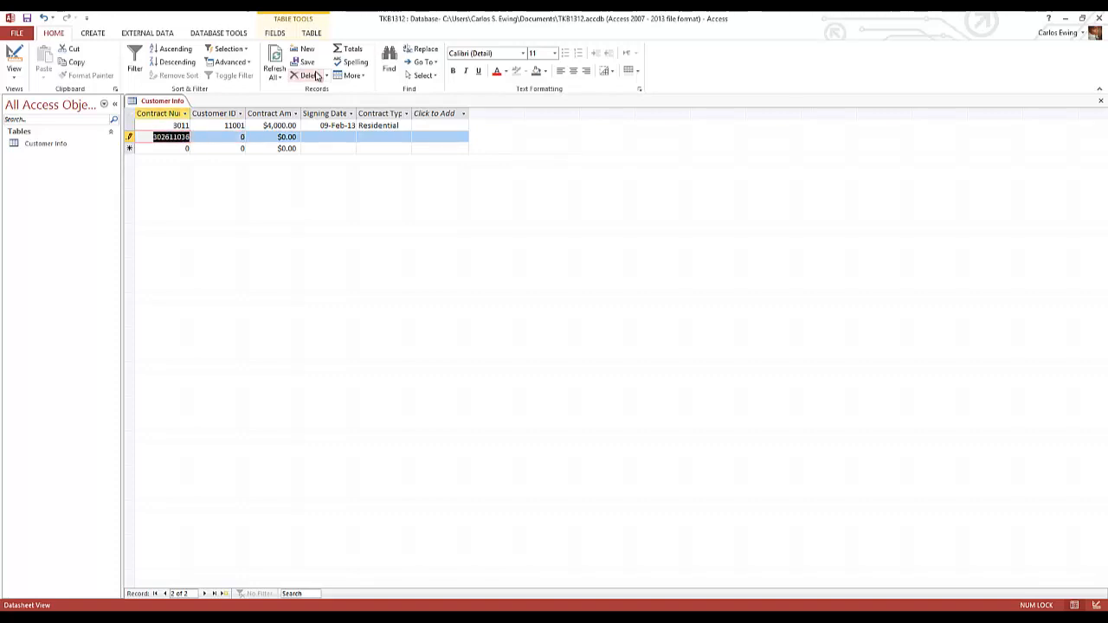
Enter the second record's contract number, customer ID and a contract amount of 165000
{"action": "type", "text": "3026"}
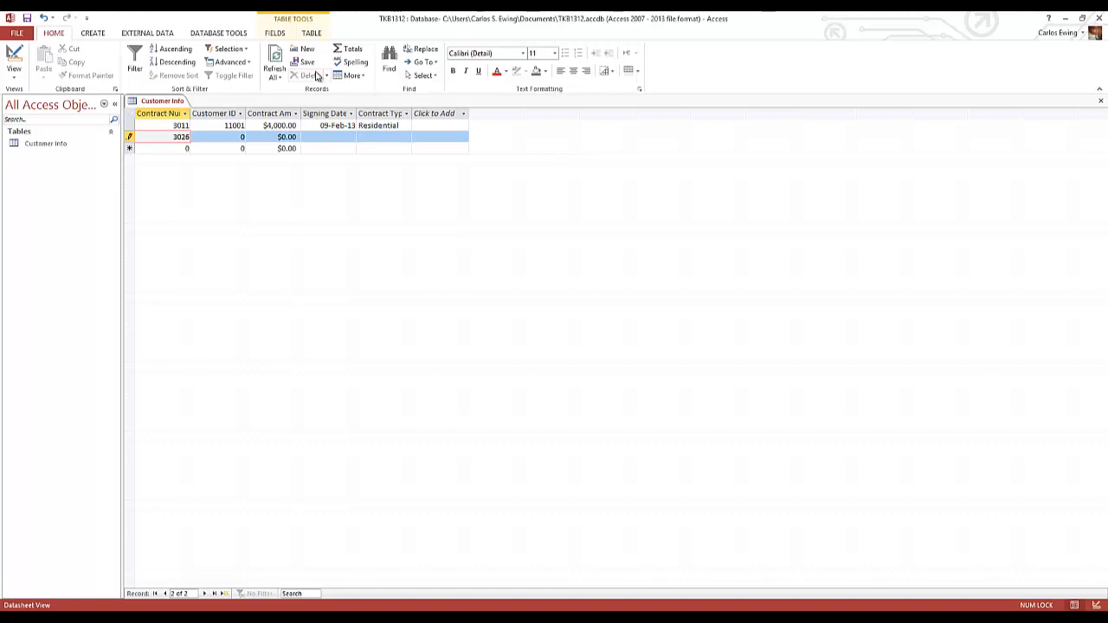
{"action": "key", "text": "Tab"}
{"action": "type", "text": "110"}
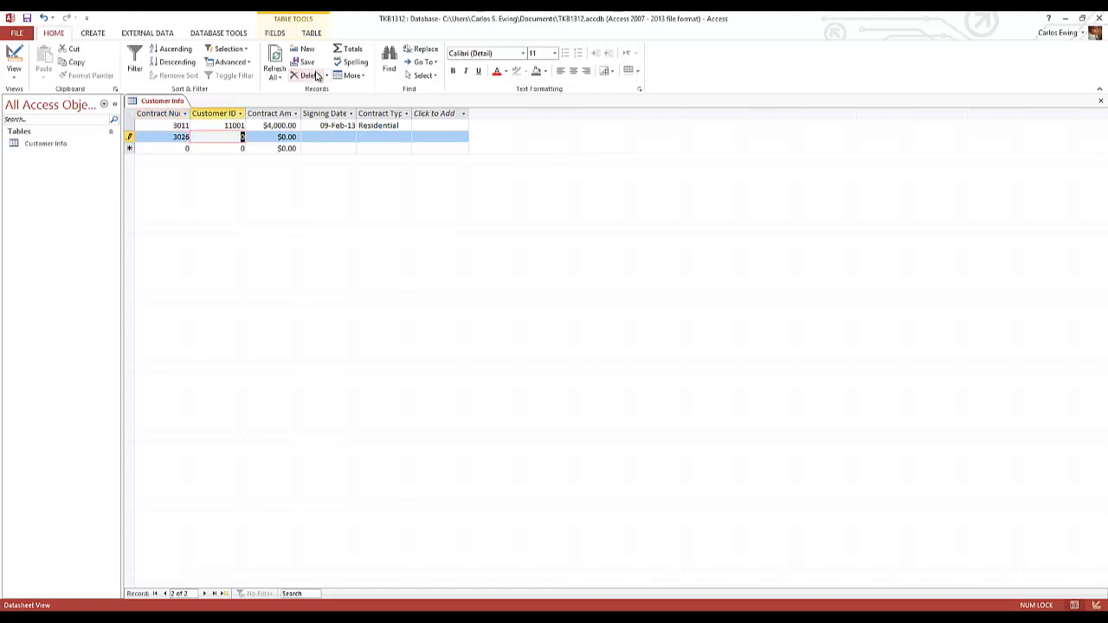
{"action": "type", "text": "38"}
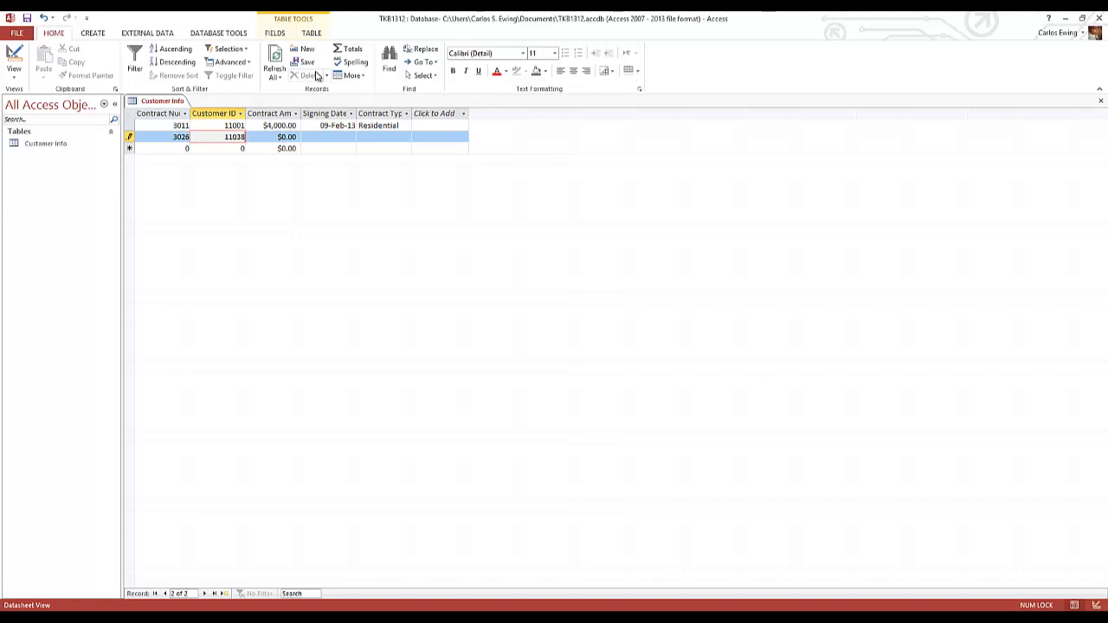
{"action": "key", "text": "Tab"}
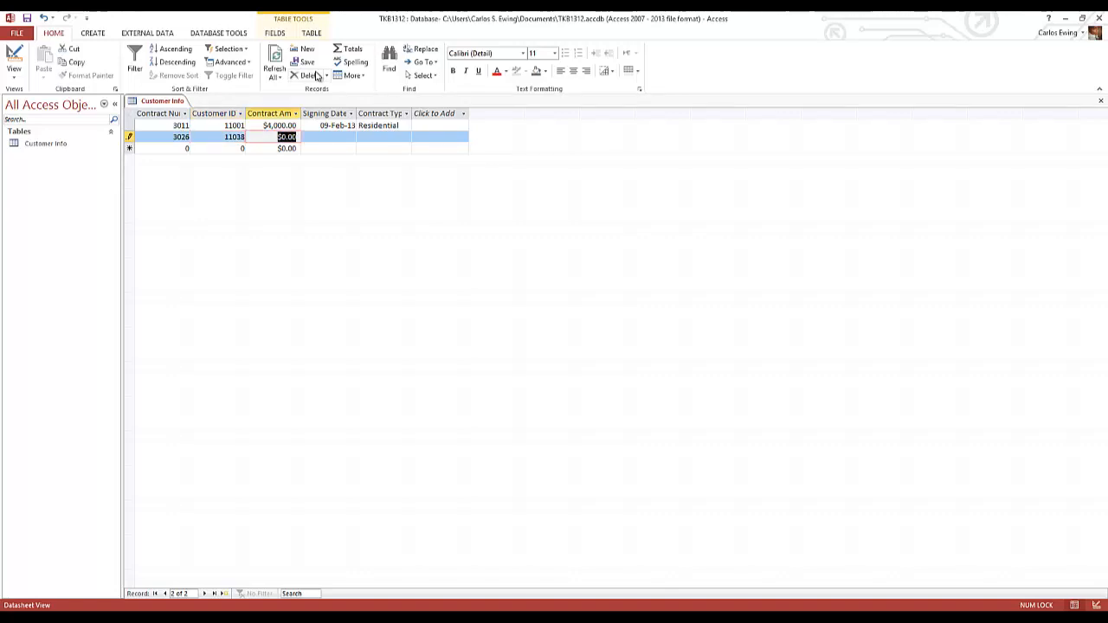
{"action": "type", "text": "165"}
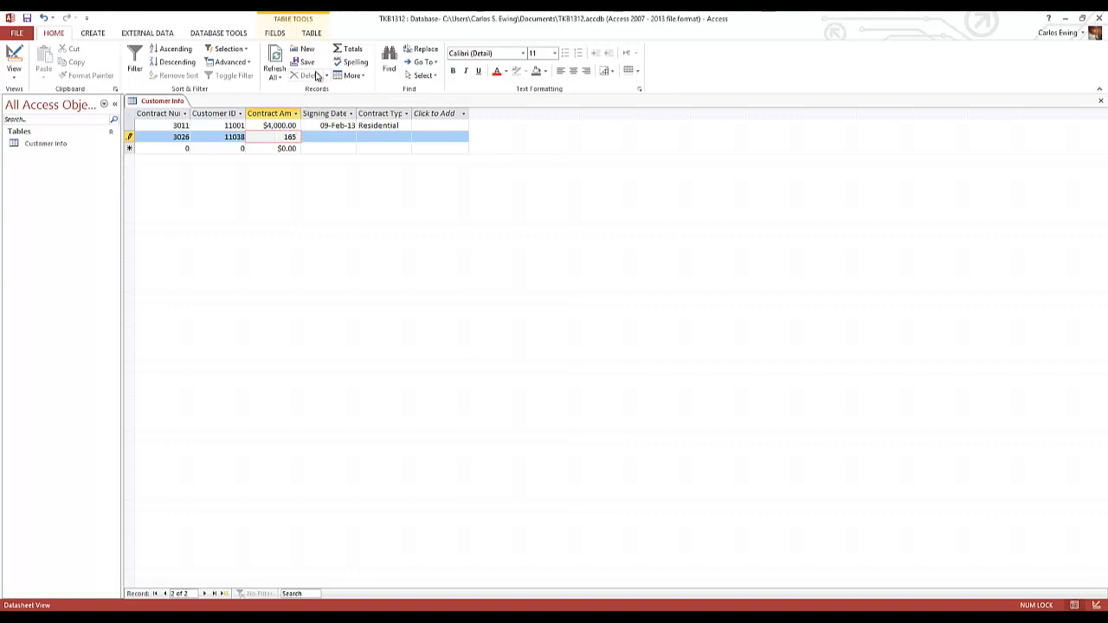
{"action": "type", "text": "000"}
Complete the second record with signing date 3/11/13 and contract type Landscape
{"action": "key", "text": "Tab"}
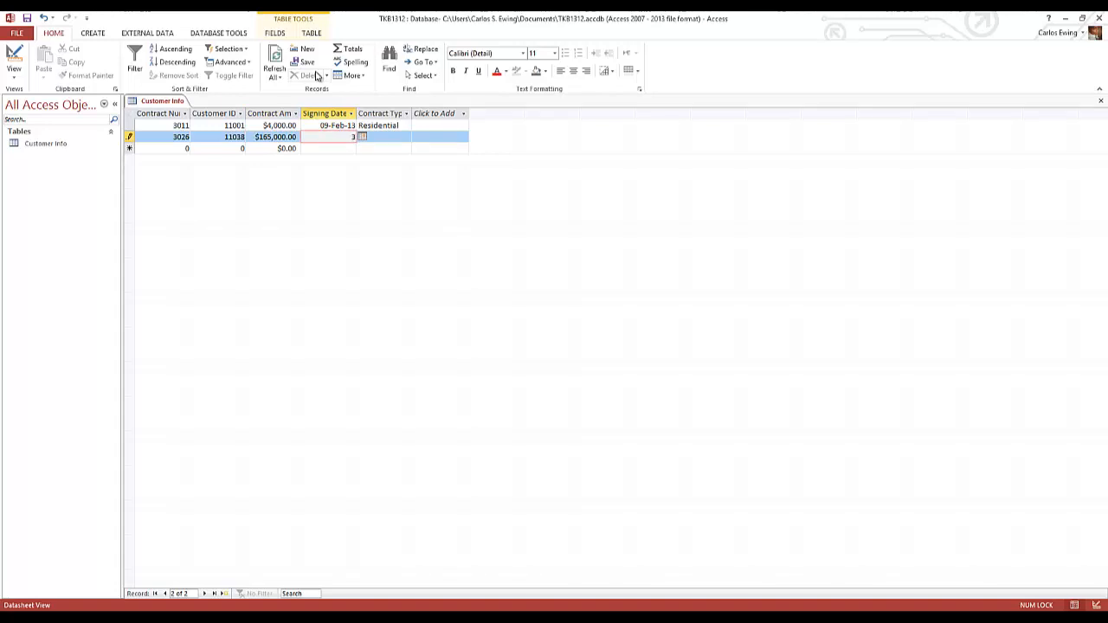
{"action": "type", "text": "3/11/13"}
{"action": "key", "text": "Tab"}
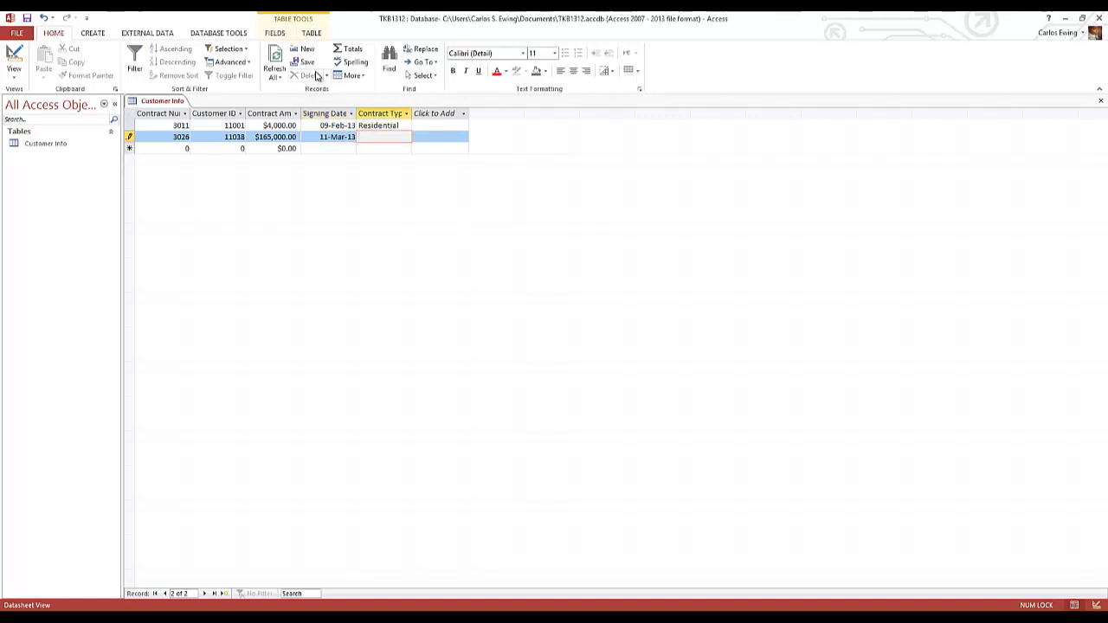
{"action": "type", "text": "Landscape"}
{"action": "key", "text": "Tab"}
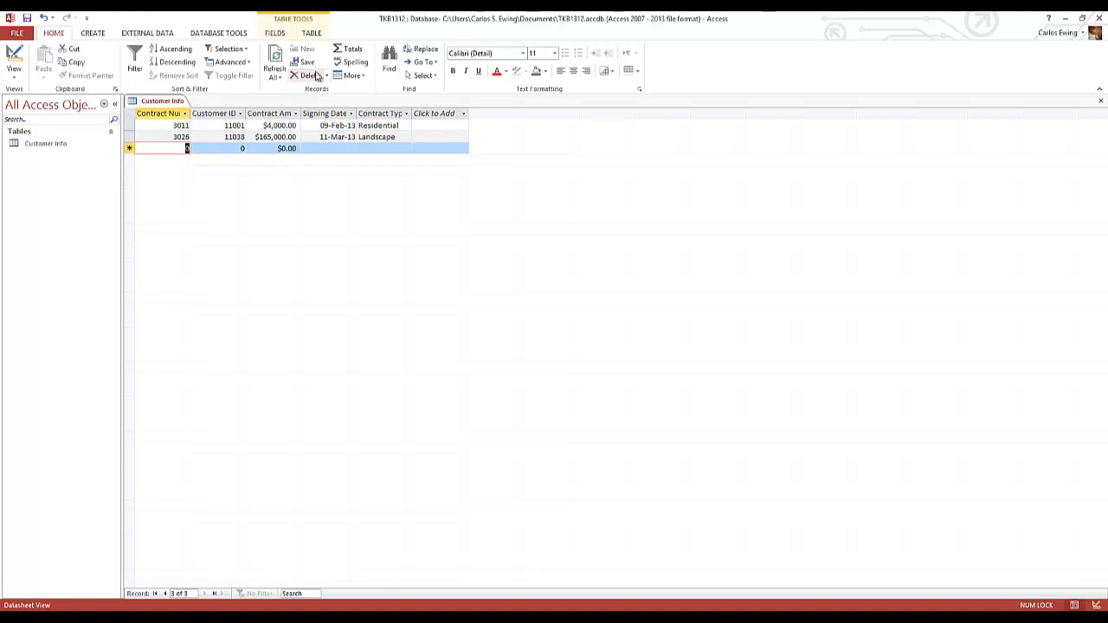
Enter the third record's contract number, customer ID and a contract amount of 300
{"action": "type", "text": "3012"}
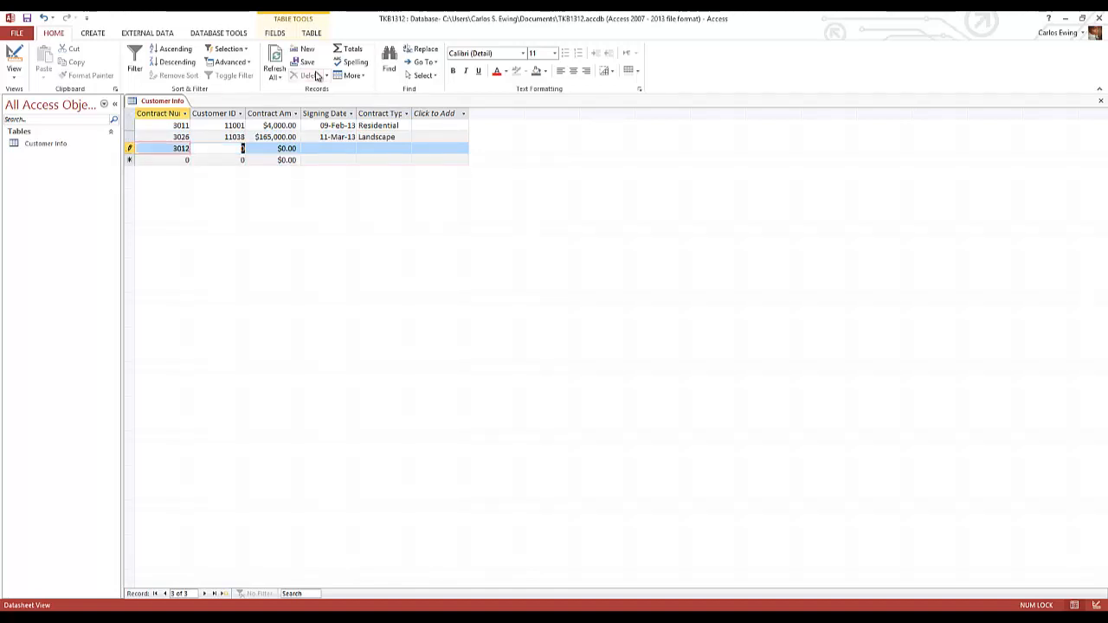
{"action": "key", "text": "Tab"}
{"action": "type", "text": "110"}
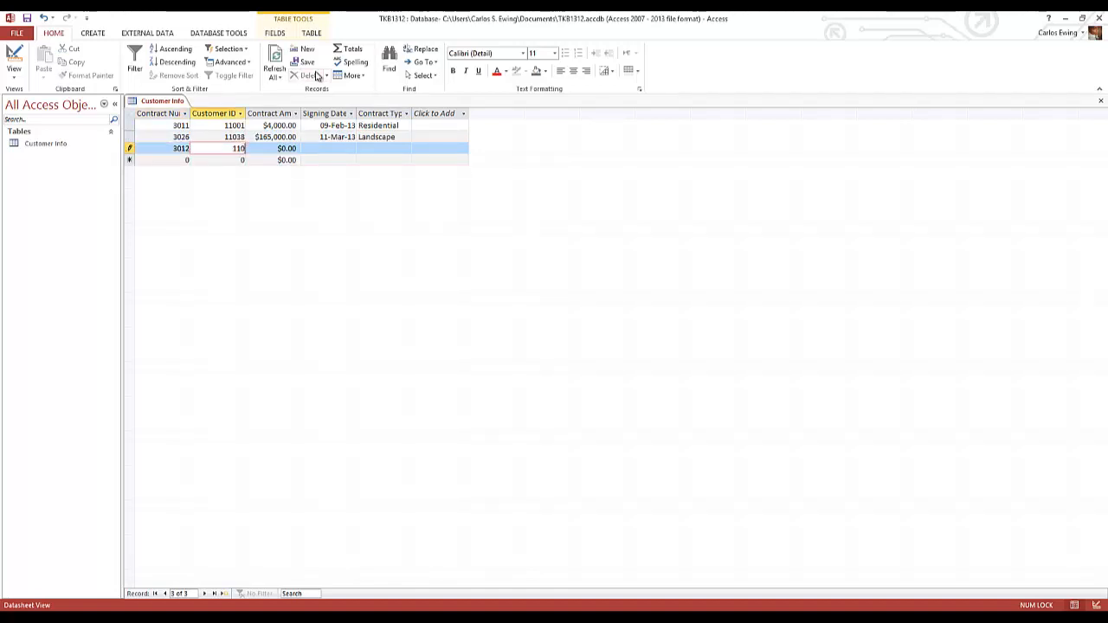
{"action": "key", "text": "Tab"}
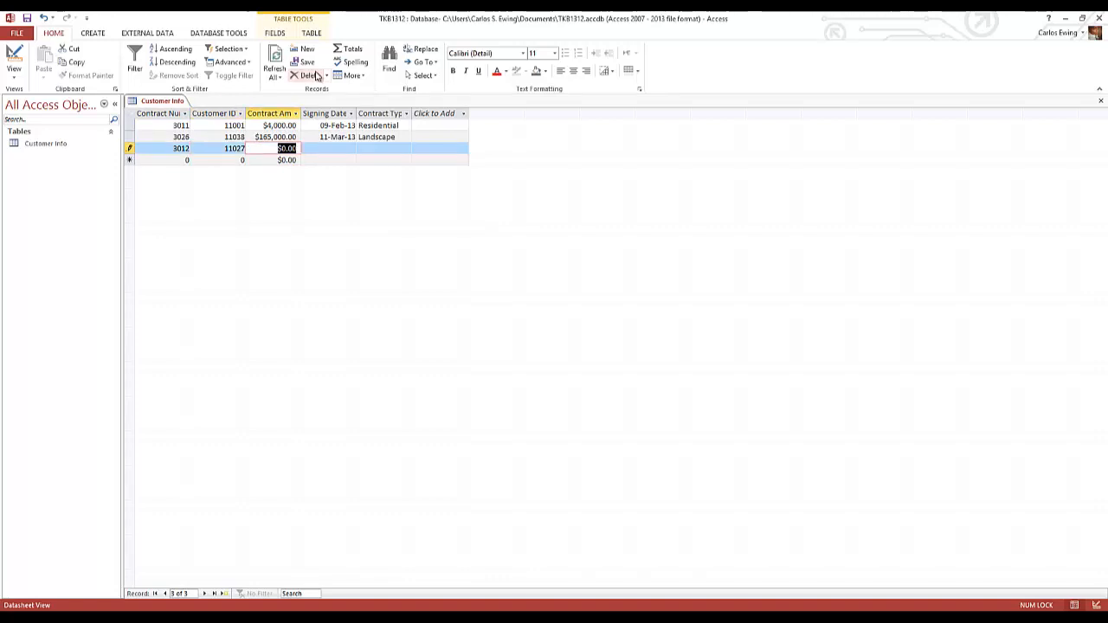
{"action": "type", "text": "300"}
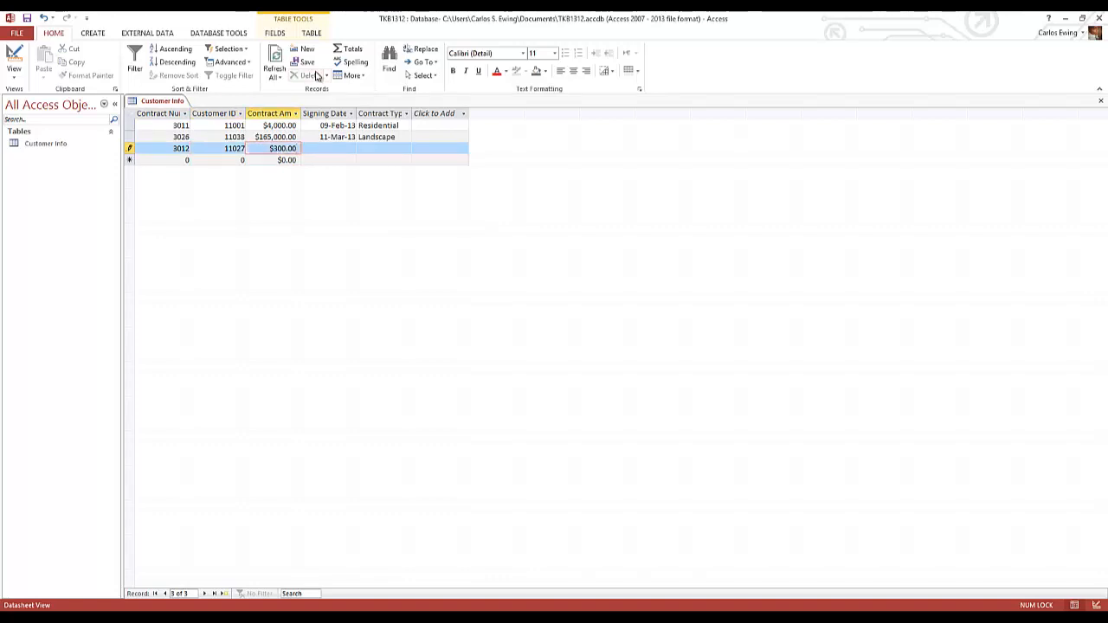
{"action": "key", "text": "Tab"}
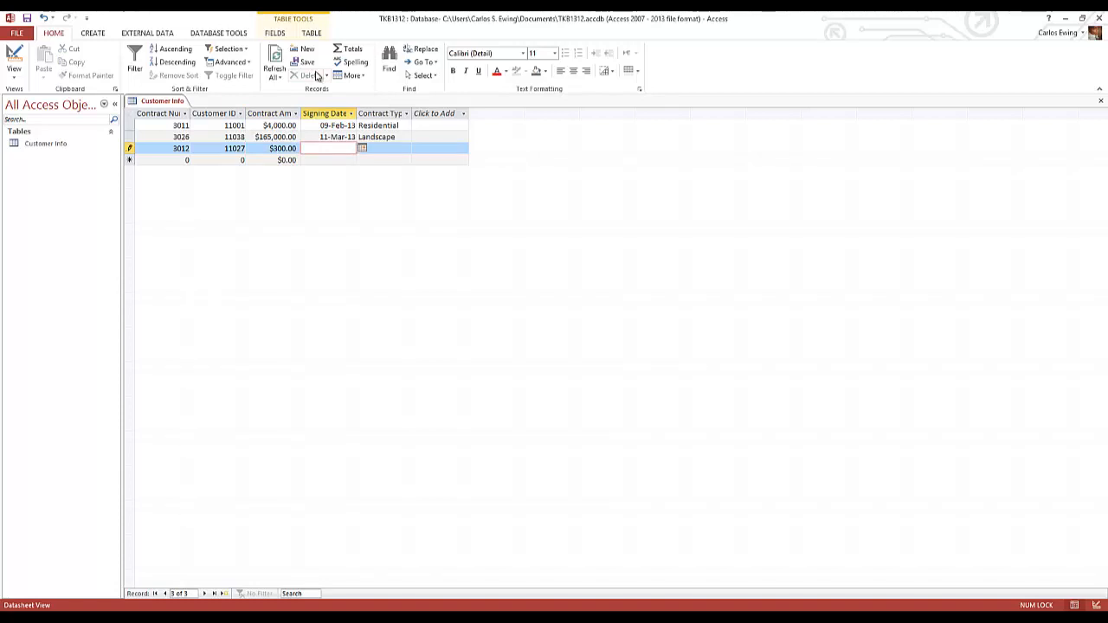
Complete the third record with signing date 2/18/2013 and contract type Consultation
{"action": "type", "text": "2/18/2013"}
{"action": "key", "text": "Tab"}
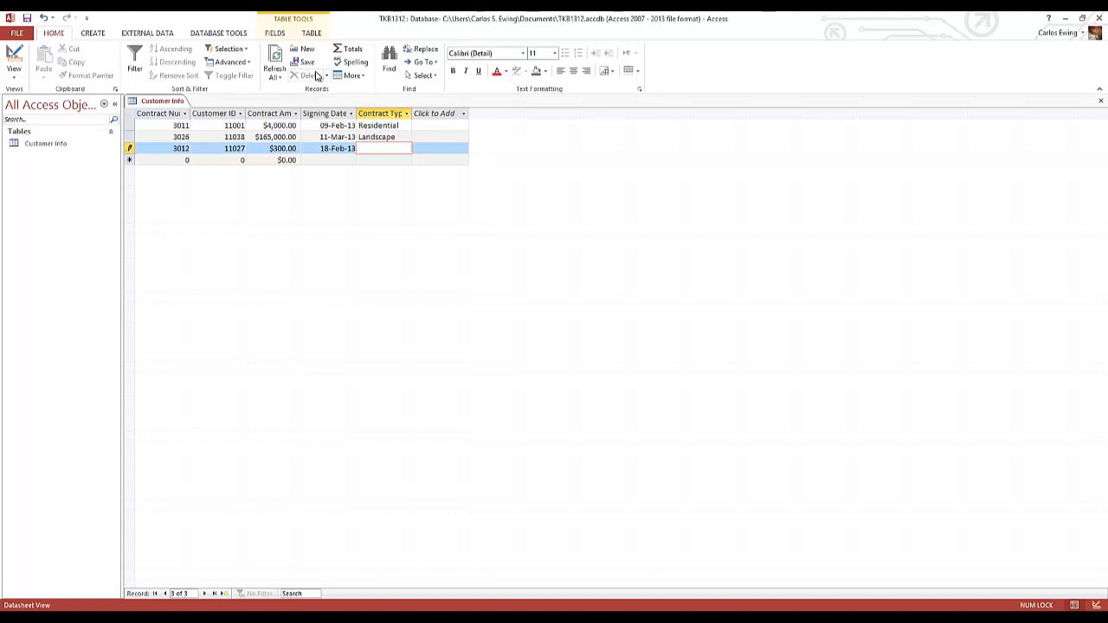
{"action": "type", "text": "Consultation"}
Review the Customer Info table's fields and data types in Design View, and return to the datasheet
{"action": "left_click", "coordinate": [13, 58]}
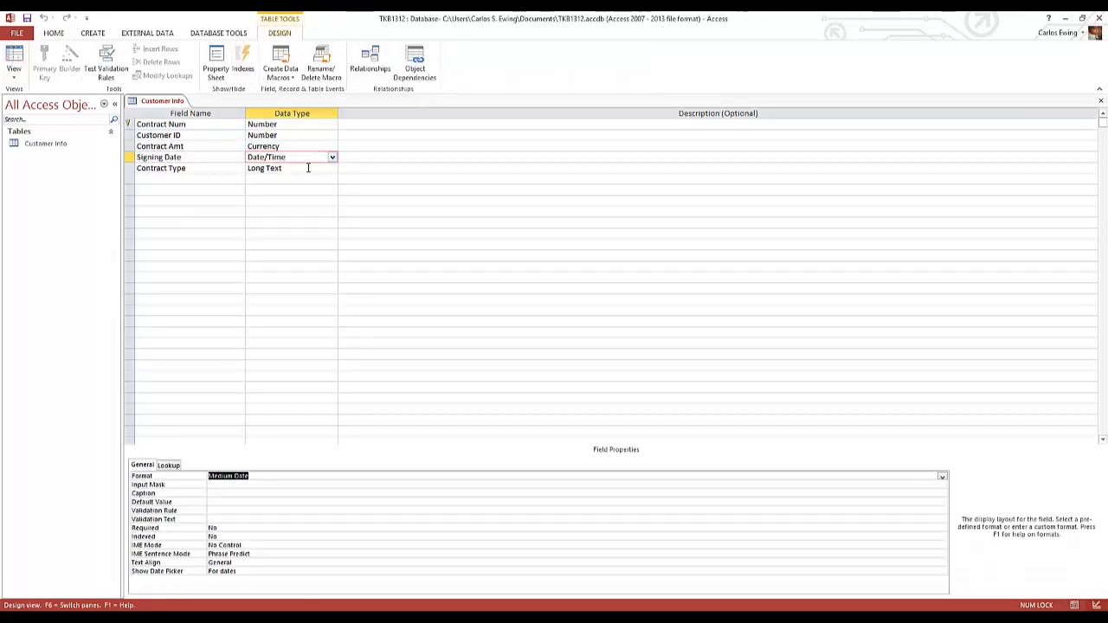
{"action": "scroll", "coordinate": [90, 90], "scroll_direction": "up", "scroll_amount": 1}
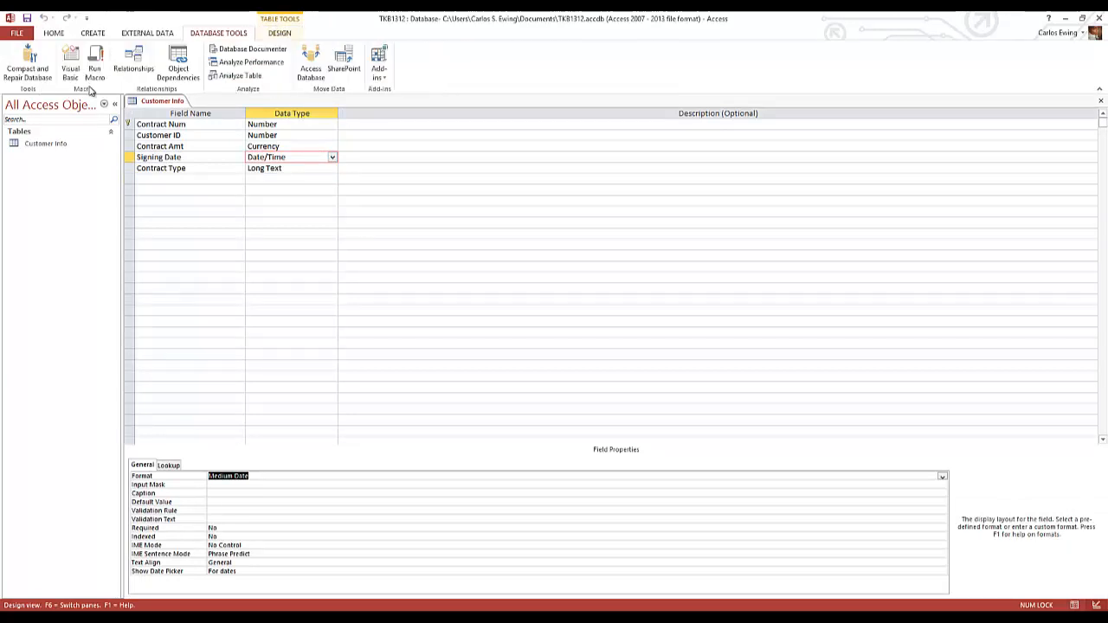
{"action": "scroll", "coordinate": [73, 88], "scroll_direction": "down", "scroll_amount": 1}
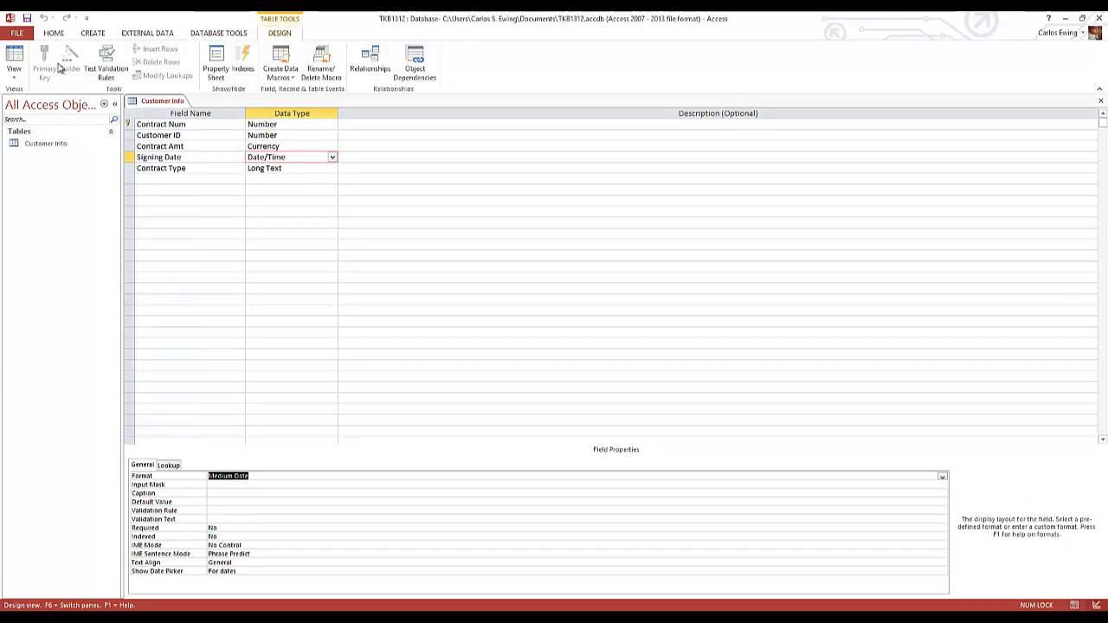
{"action": "left_click", "coordinate": [14, 57]}
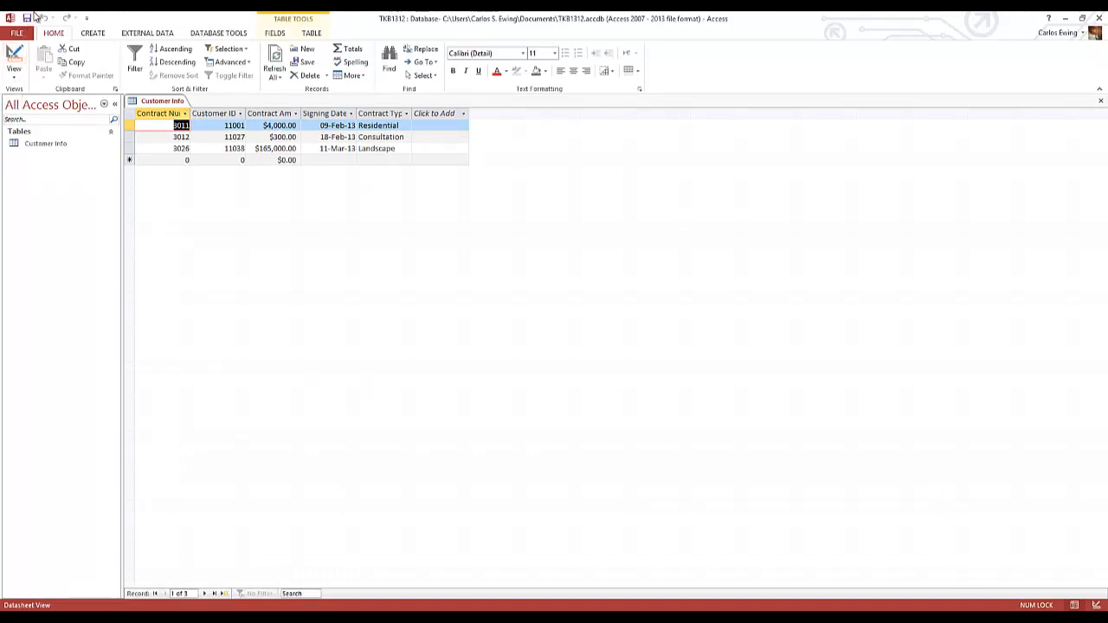
Create a form based on the Customer Info table
{"action": "left_click", "coordinate": [95, 37]}
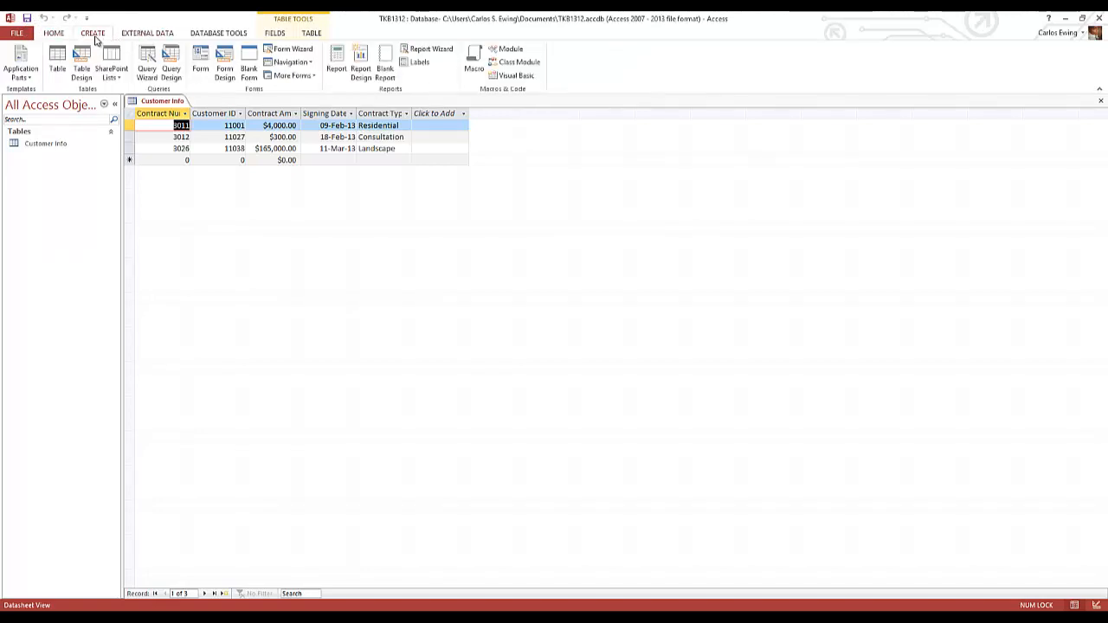
{"action": "left_click", "coordinate": [200, 59]}
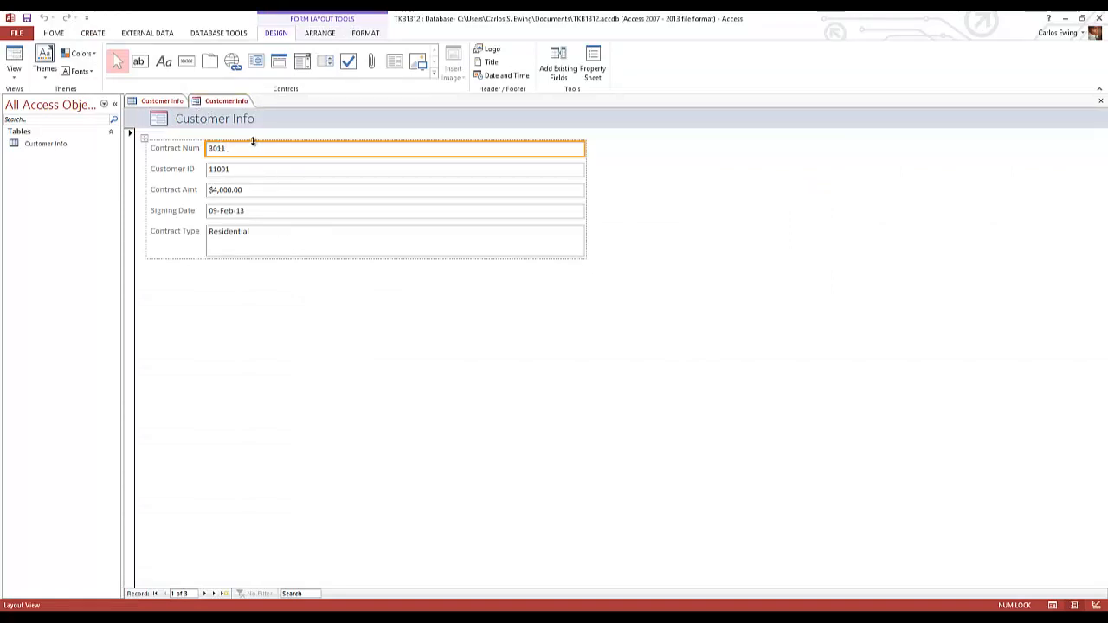
Try a dark grey background fill on the form's Contract Num box and remove it again
{"action": "left_click", "coordinate": [365, 35]}
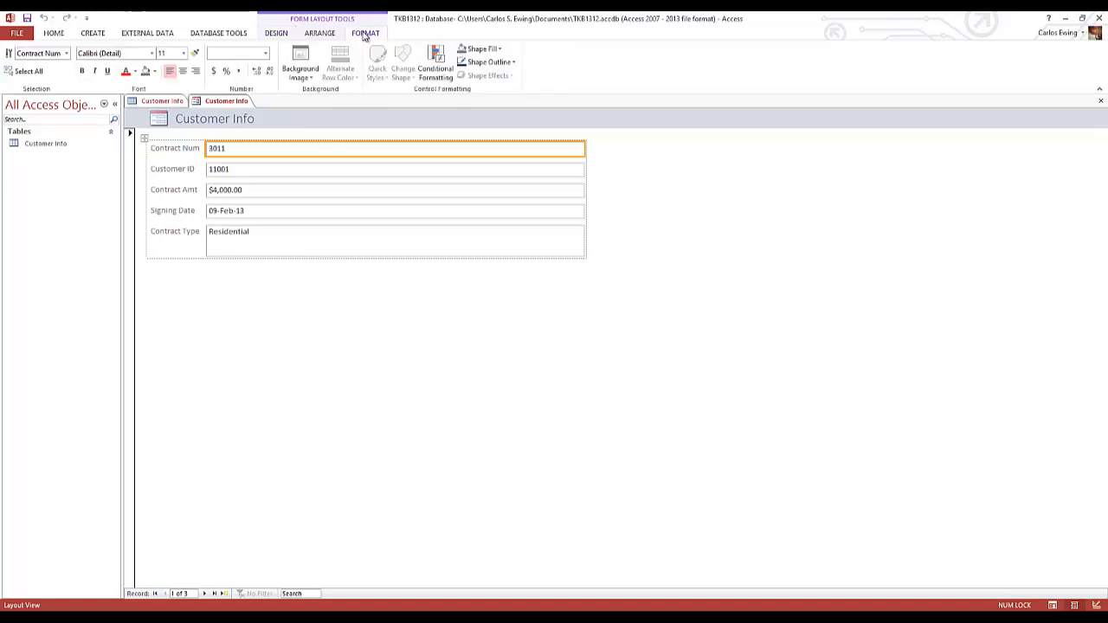
{"action": "left_click", "coordinate": [145, 73]}
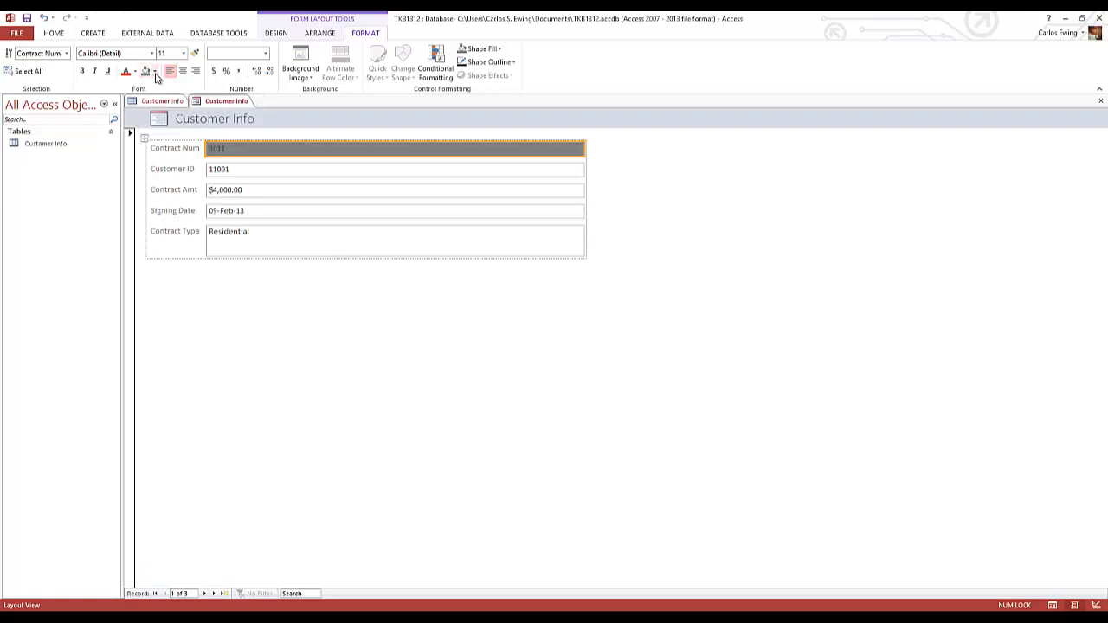
{"action": "left_click", "coordinate": [156, 73]}
{"action": "left_click", "coordinate": [152, 92]}
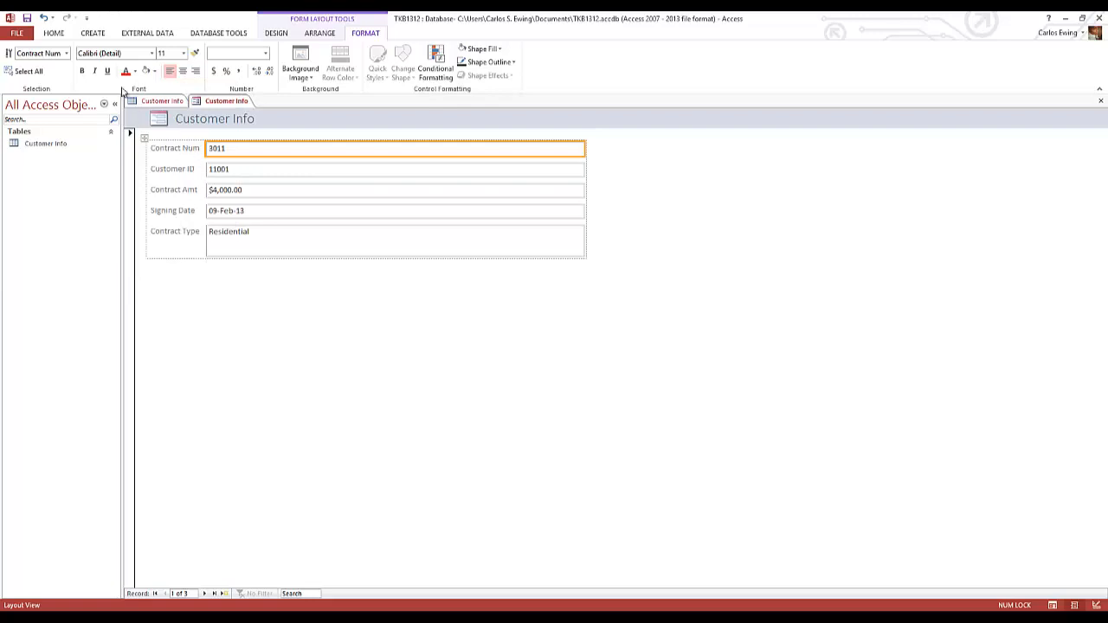
Show the Customer Info form in Design View
{"action": "left_click", "coordinate": [304, 36]}
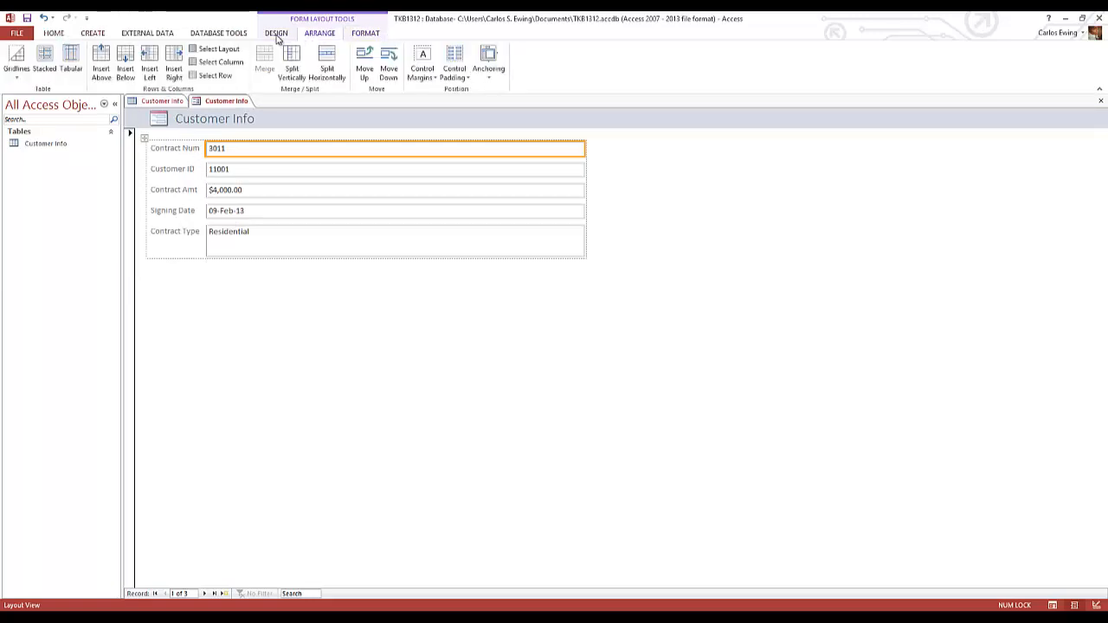
{"action": "left_click", "coordinate": [276, 35]}
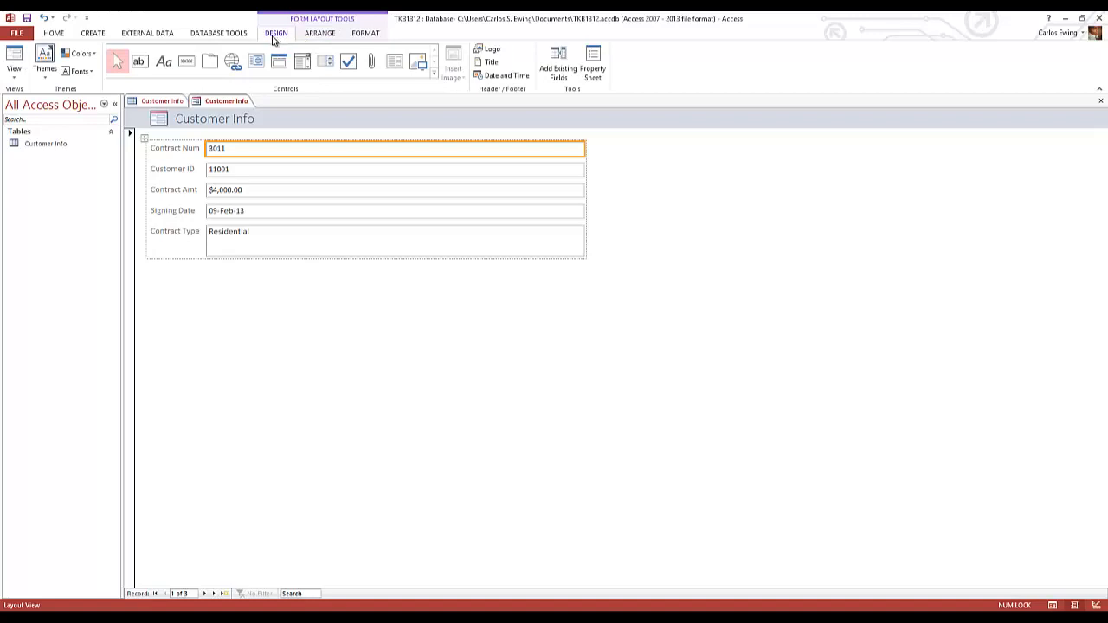
{"action": "left_click", "coordinate": [22, 76]}
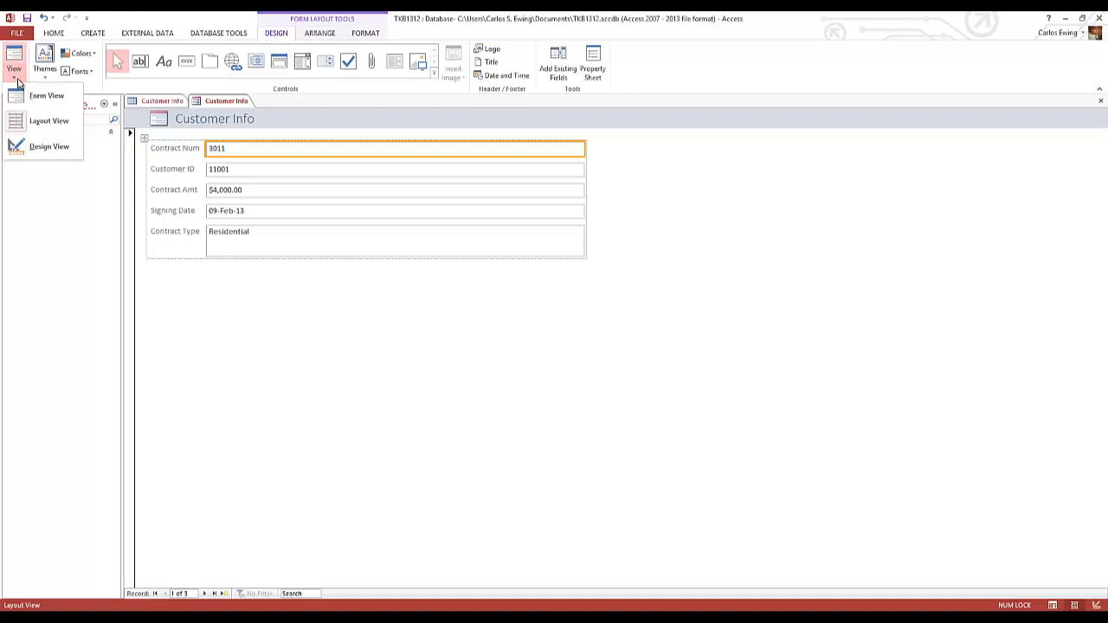
{"action": "left_click", "coordinate": [61, 145]}
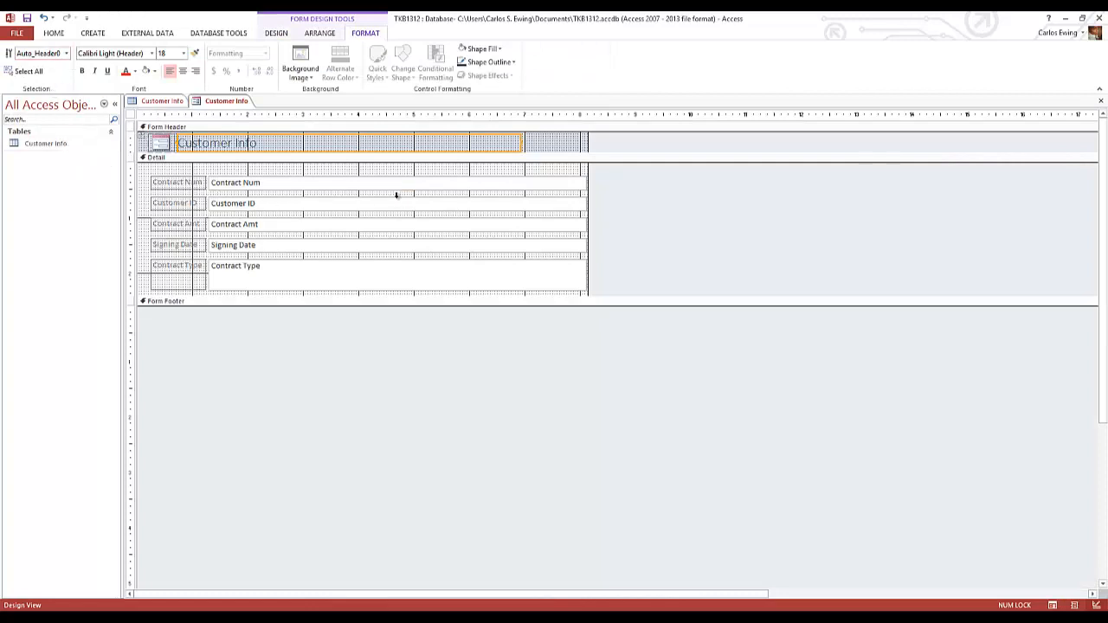
Set the form's background image to wallpaper 17_1280x768, the figure in red, from the Wallpapers folder in the Pictures library
{"action": "left_click", "coordinate": [304, 79]}
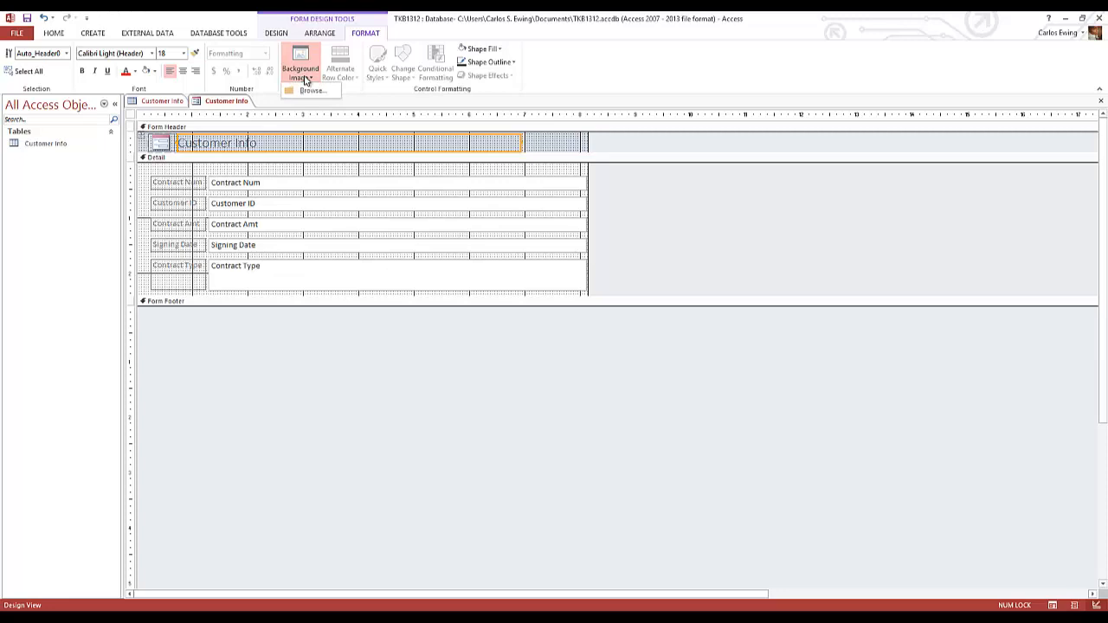
{"action": "left_click", "coordinate": [307, 90]}
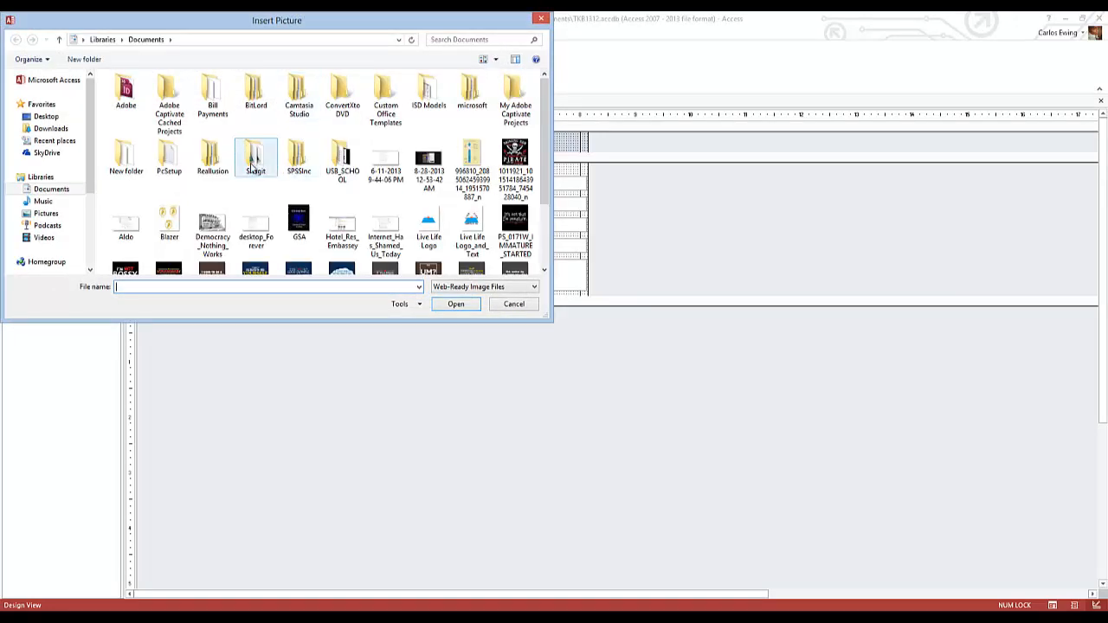
{"action": "left_click", "coordinate": [47, 215]}
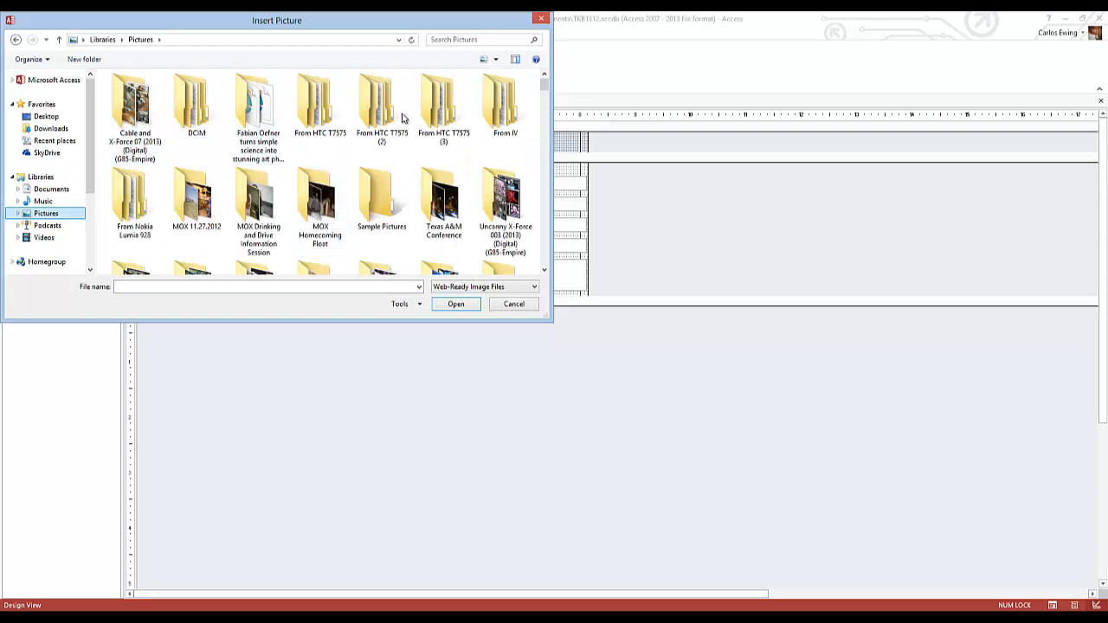
{"action": "double_click", "coordinate": [382, 197]}
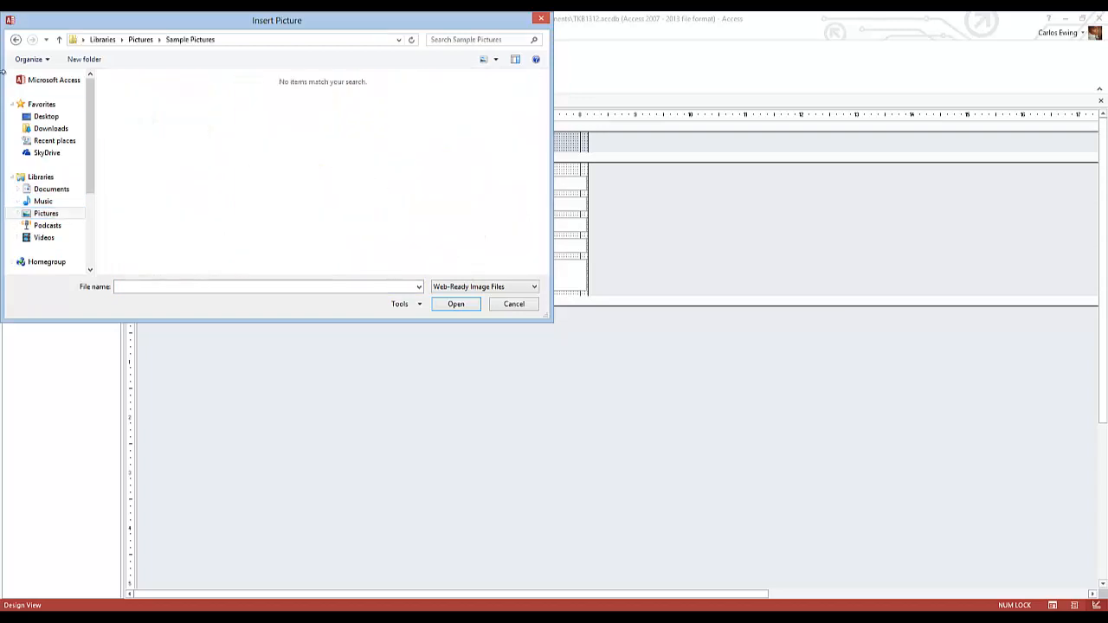
{"action": "left_click", "coordinate": [16, 40]}
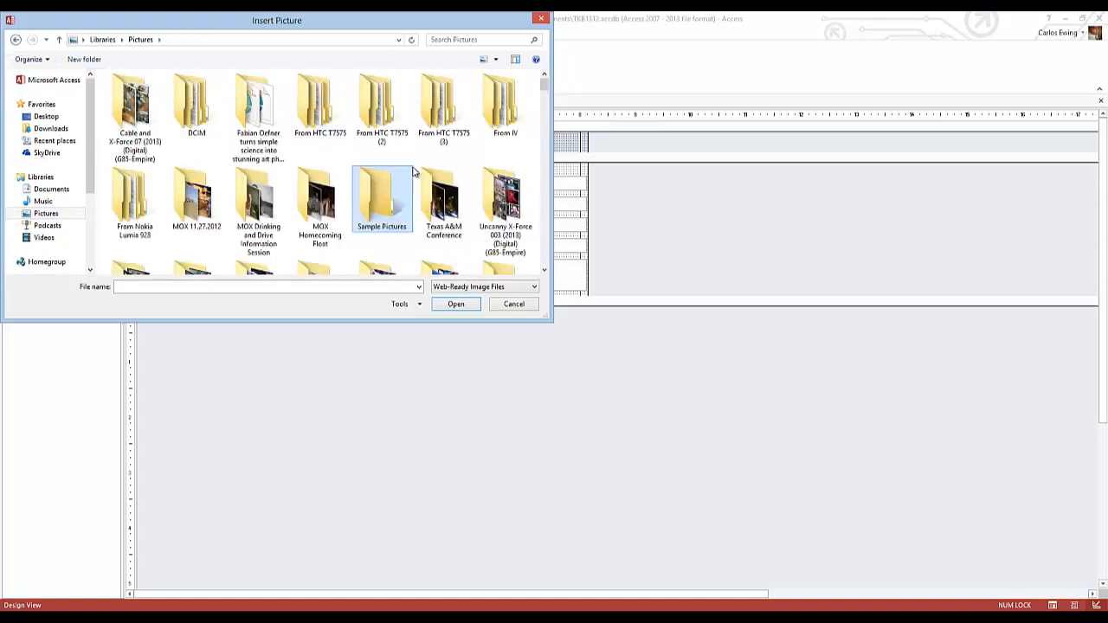
{"action": "scroll", "coordinate": [413, 174], "scroll_direction": "down", "scroll_amount": 1}
{"action": "double_click", "coordinate": [437, 208]}
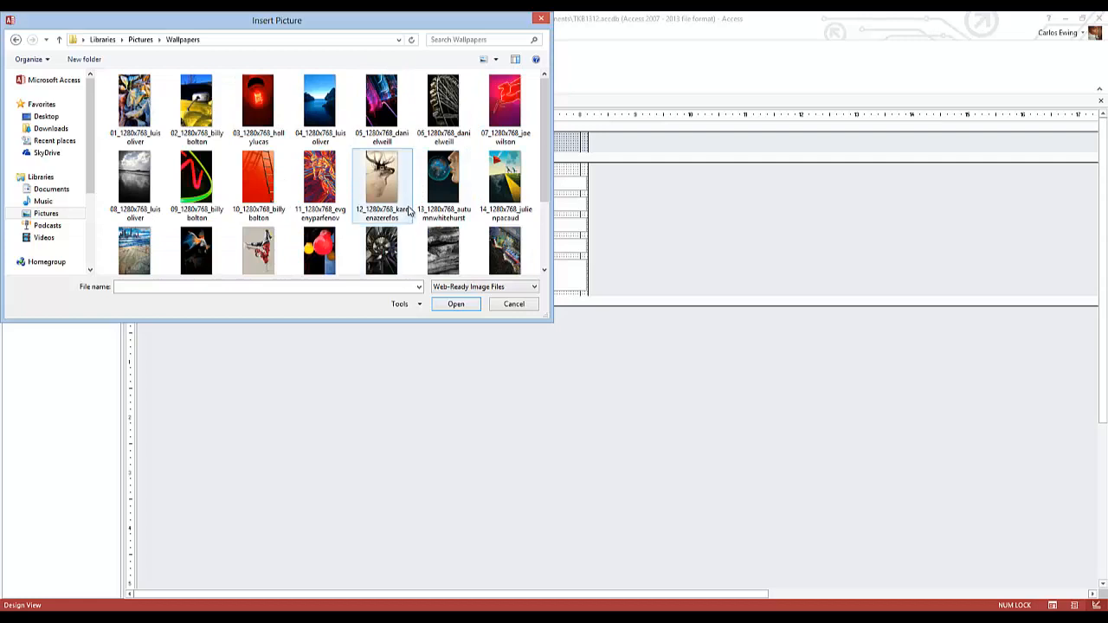
{"action": "scroll", "coordinate": [414, 182], "scroll_direction": "down", "scroll_amount": 2}
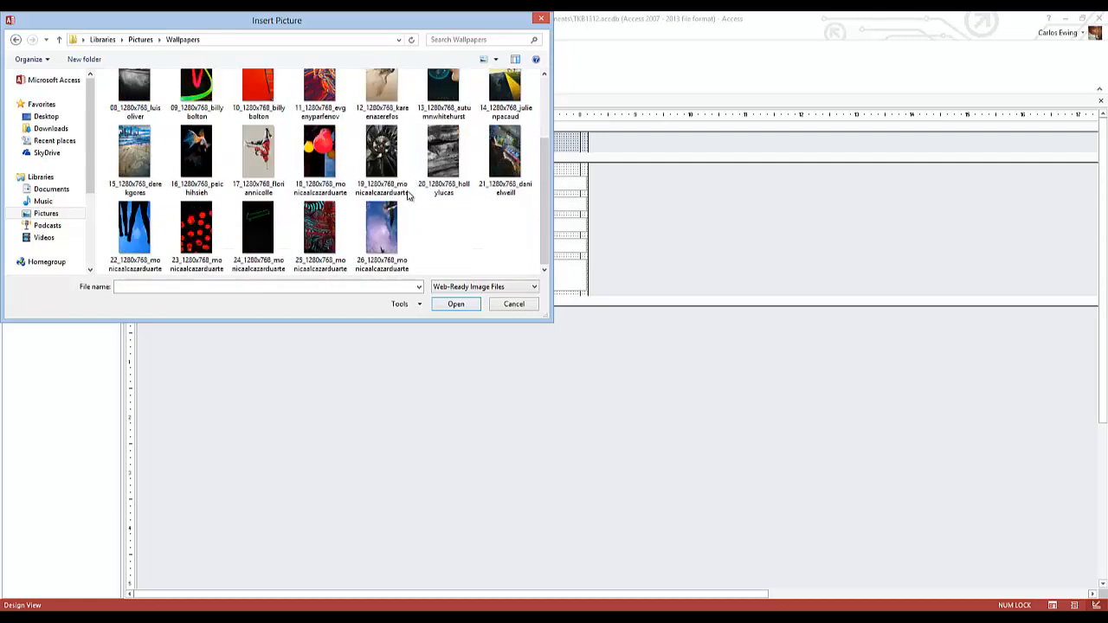
{"action": "scroll", "coordinate": [392, 224], "scroll_direction": "up", "scroll_amount": 1}
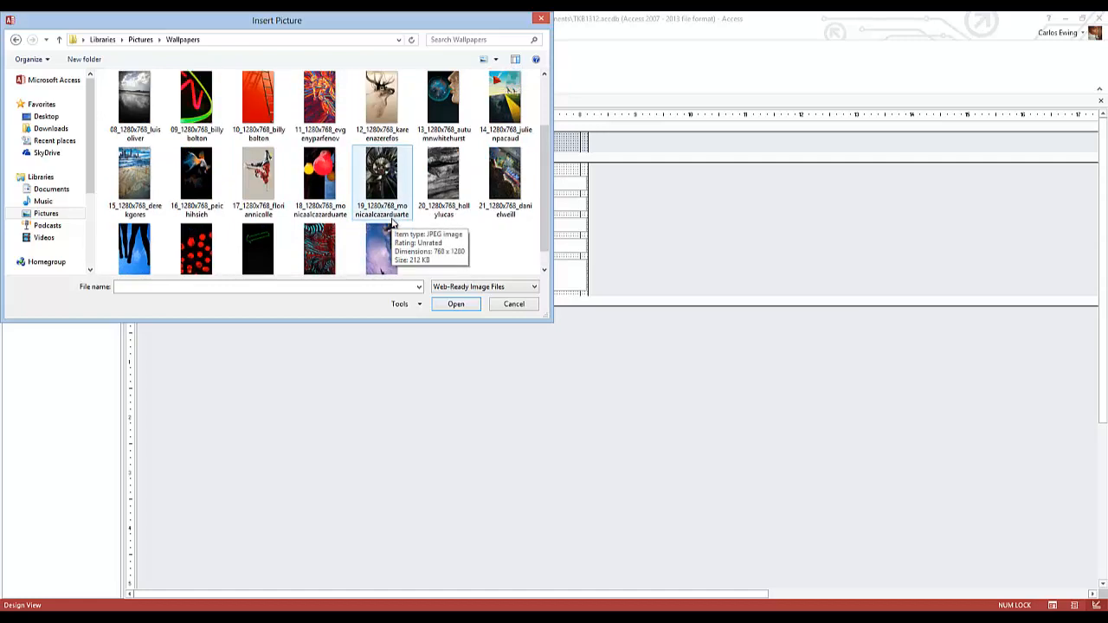
{"action": "scroll", "coordinate": [392, 223], "scroll_direction": "up", "scroll_amount": 3}
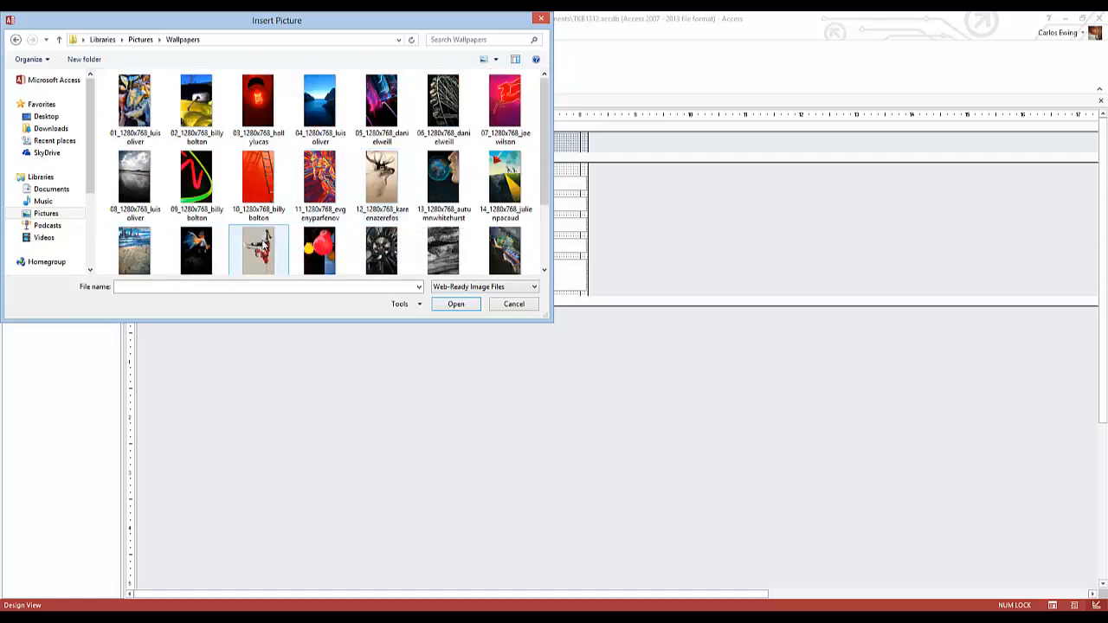
{"action": "double_click", "coordinate": [265, 246]}
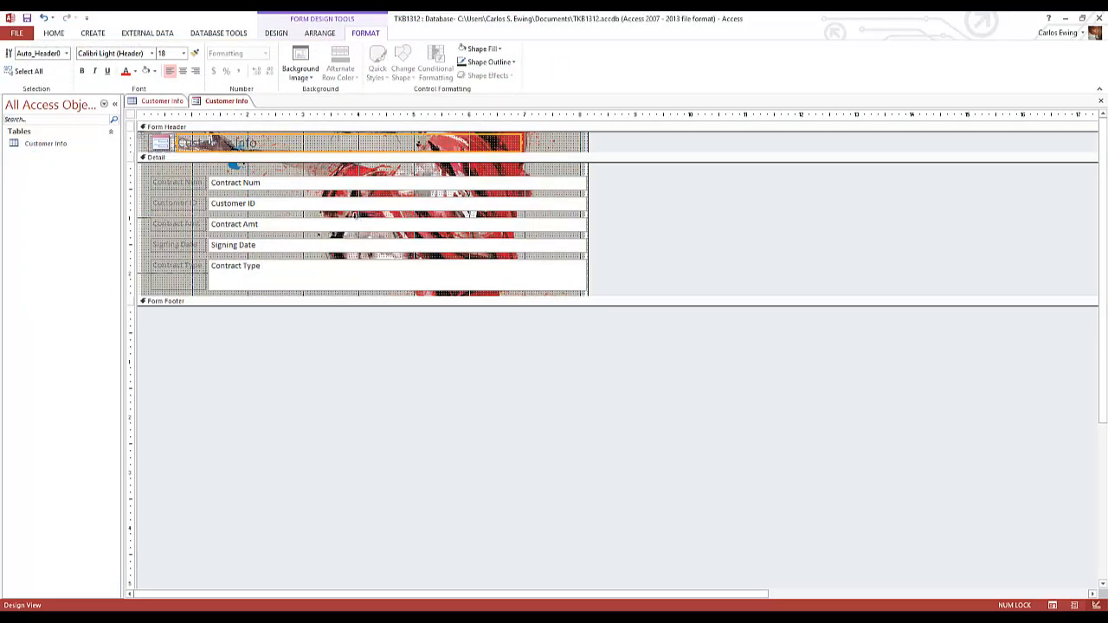
Preview the form with its background image in Form View, recheck it in Design View, and bring it up in Layout View
{"action": "left_click", "coordinate": [277, 35]}
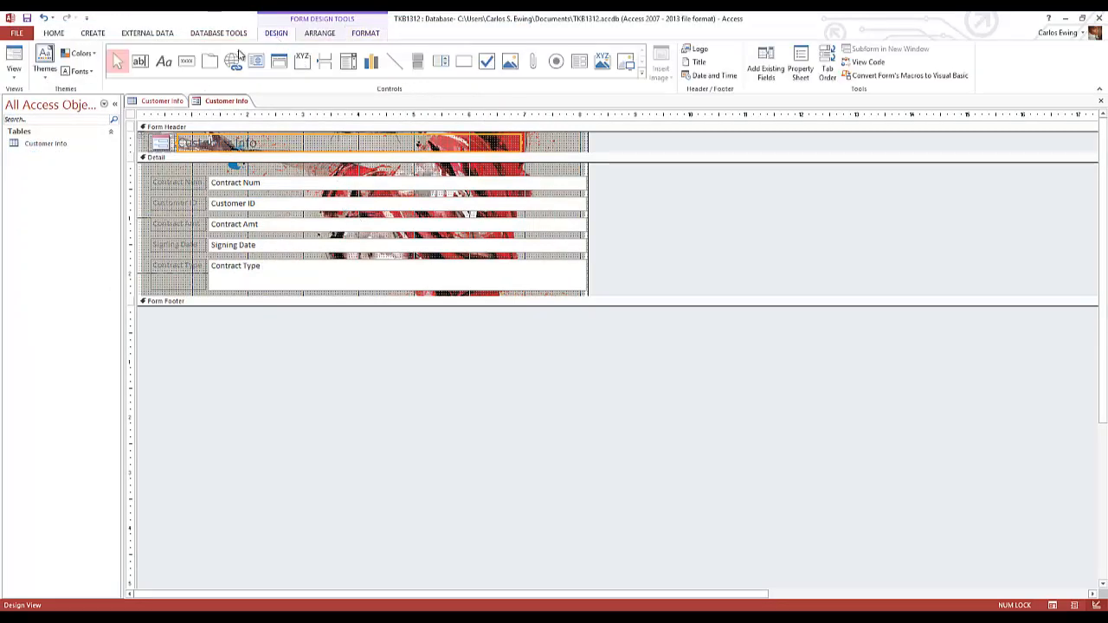
{"action": "left_click", "coordinate": [13, 75]}
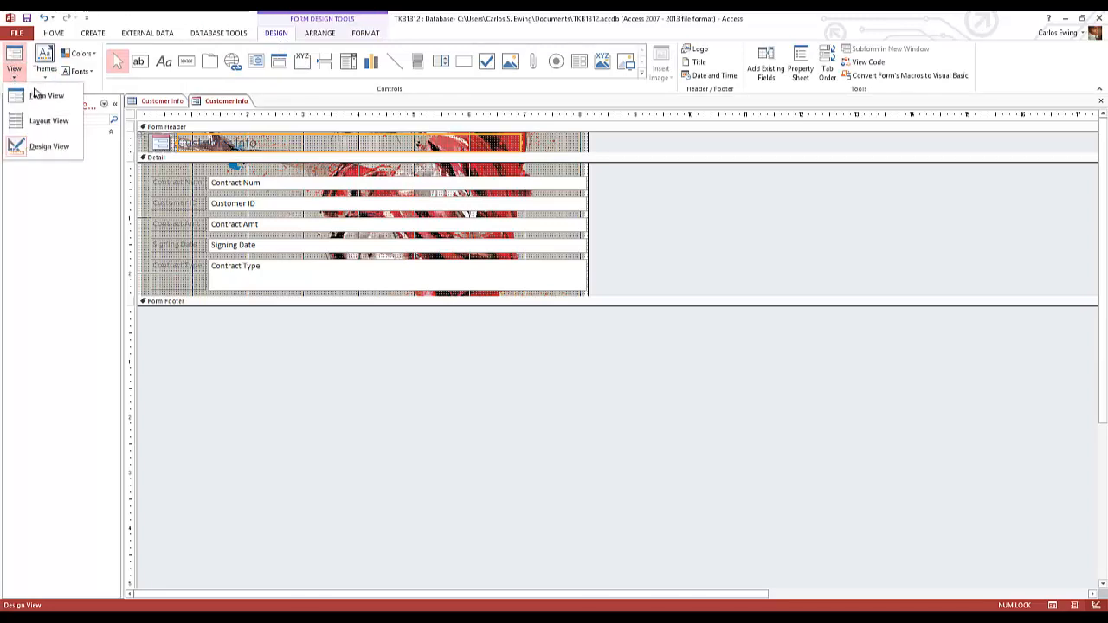
{"action": "left_click", "coordinate": [45, 96]}
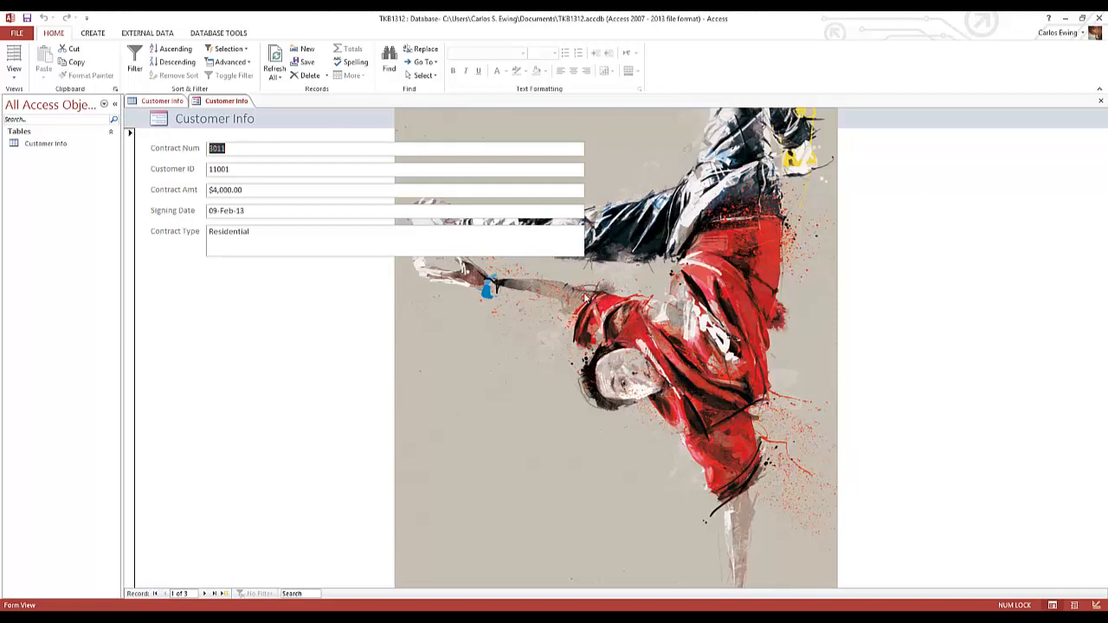
{"action": "left_click", "coordinate": [14, 72]}
{"action": "left_click", "coordinate": [49, 146]}
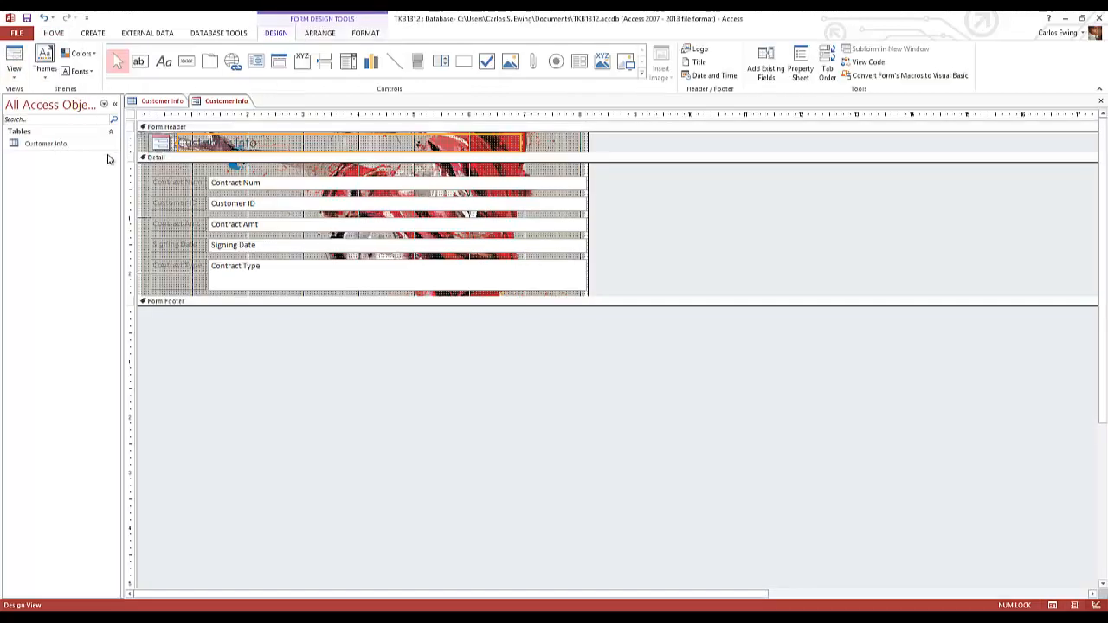
{"action": "left_click", "coordinate": [17, 62]}
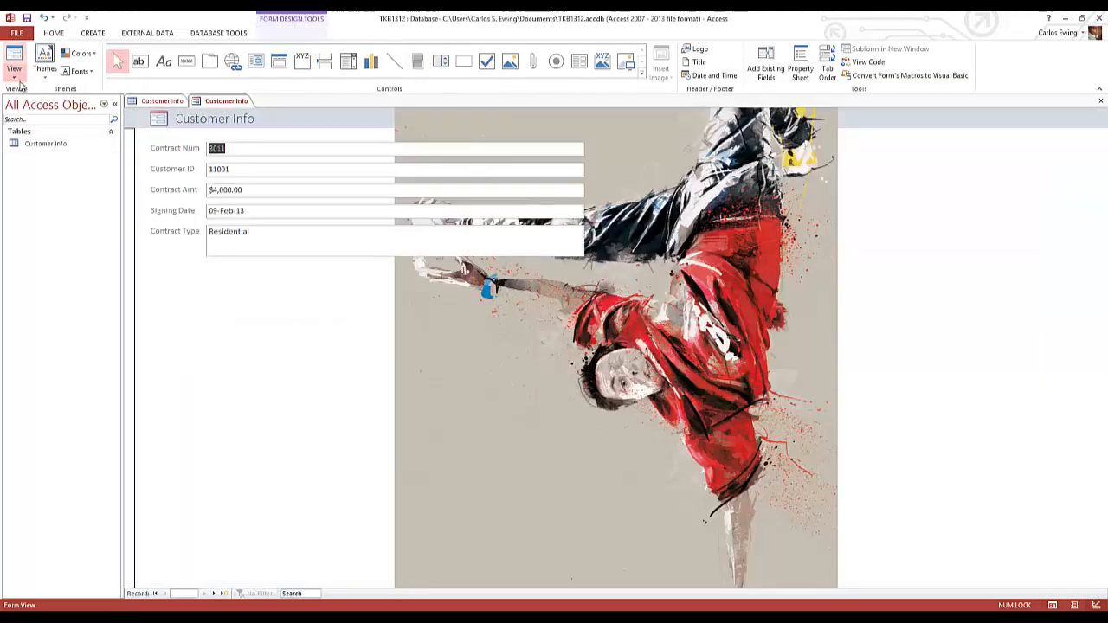
{"action": "left_click", "coordinate": [17, 60]}
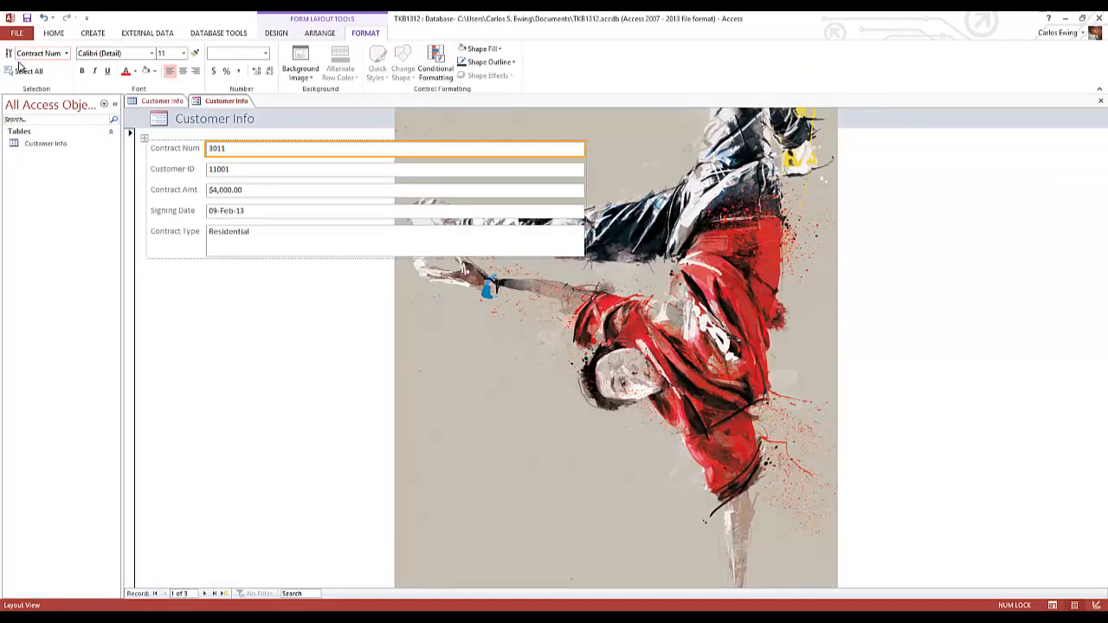
Move the form's whole block of labels and field boxes so it sits over the background picture
{"action": "left_click_drag", "start_coordinate": [143, 139], "coordinate": [395, 135]}
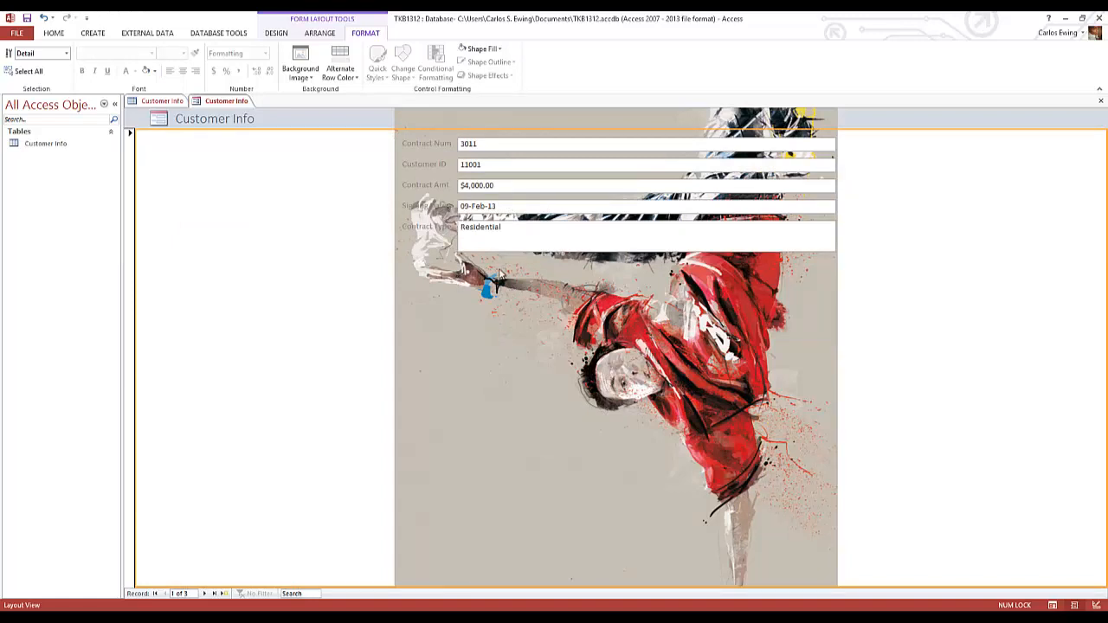
{"action": "left_click", "coordinate": [203, 119]}
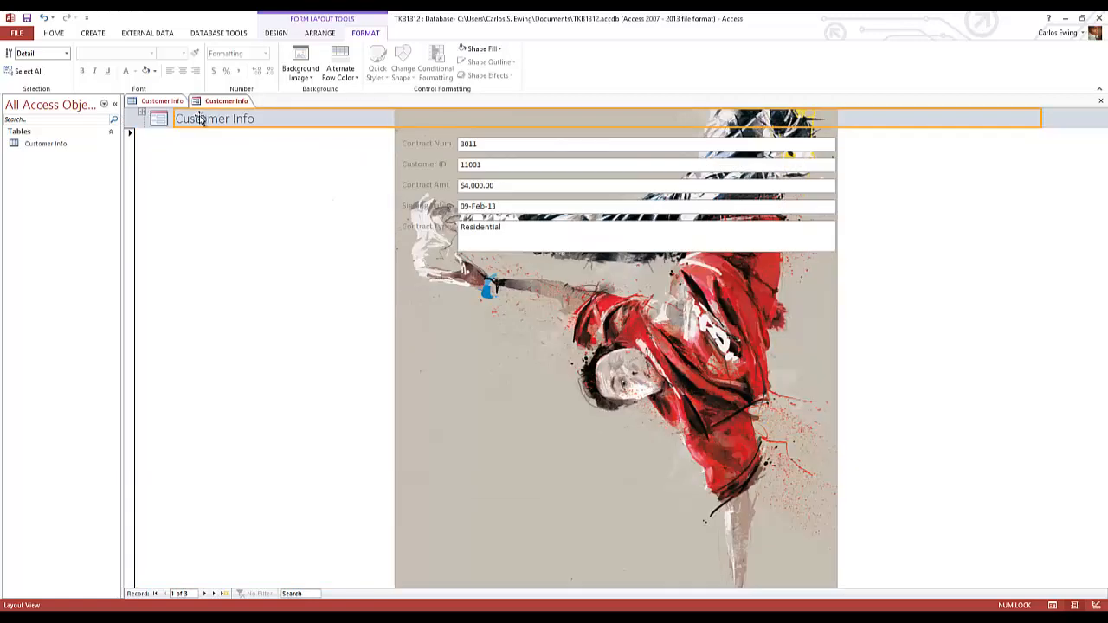
{"action": "double_click", "coordinate": [203, 118]}
{"action": "left_click", "coordinate": [241, 145]}
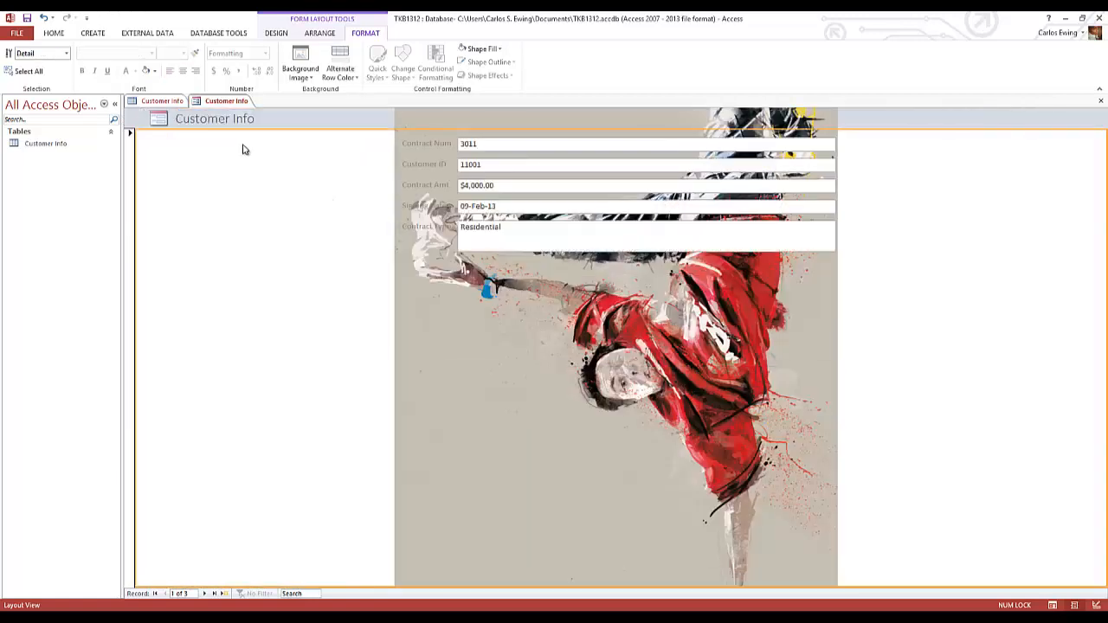
{"action": "double_click", "coordinate": [244, 119]}
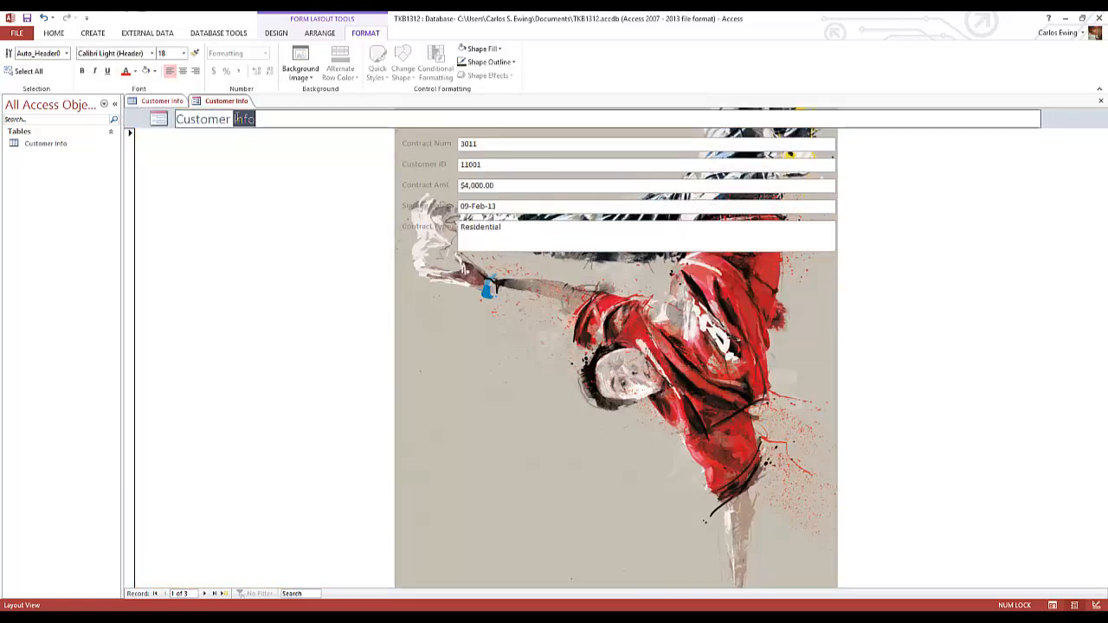
Set the text of the form's Contract Num label to red
{"action": "left_click", "coordinate": [422, 144]}
{"action": "double_click", "coordinate": [423, 145]}
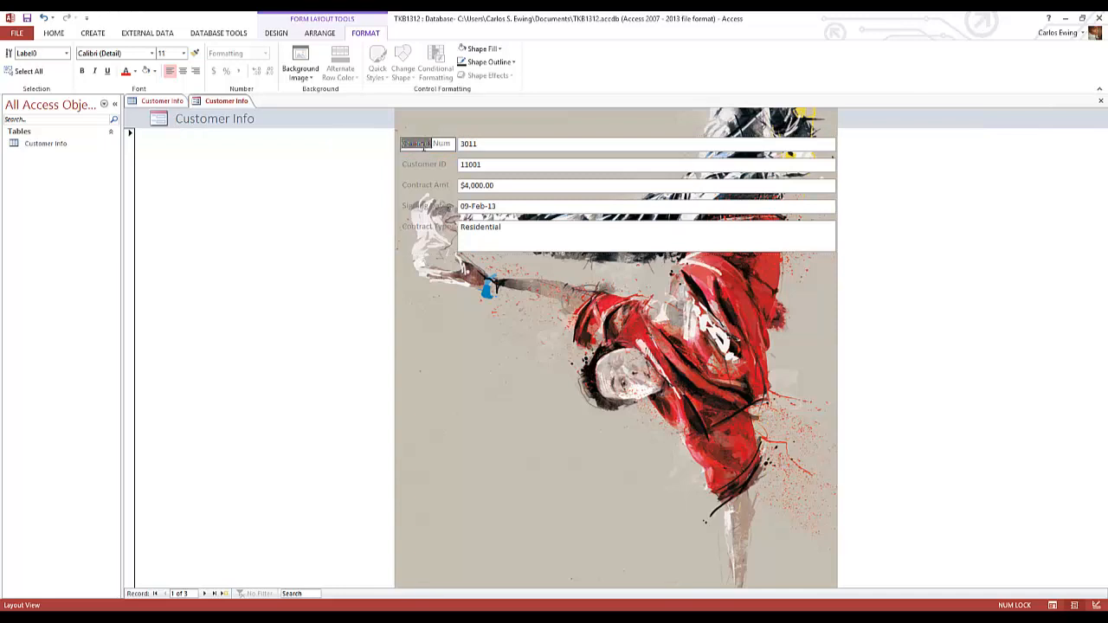
{"action": "left_click", "coordinate": [423, 147]}
{"action": "double_click", "coordinate": [423, 144]}
{"action": "left_click_drag", "start_coordinate": [451, 144], "coordinate": [403, 144]}
{"action": "left_click", "coordinate": [135, 71]}
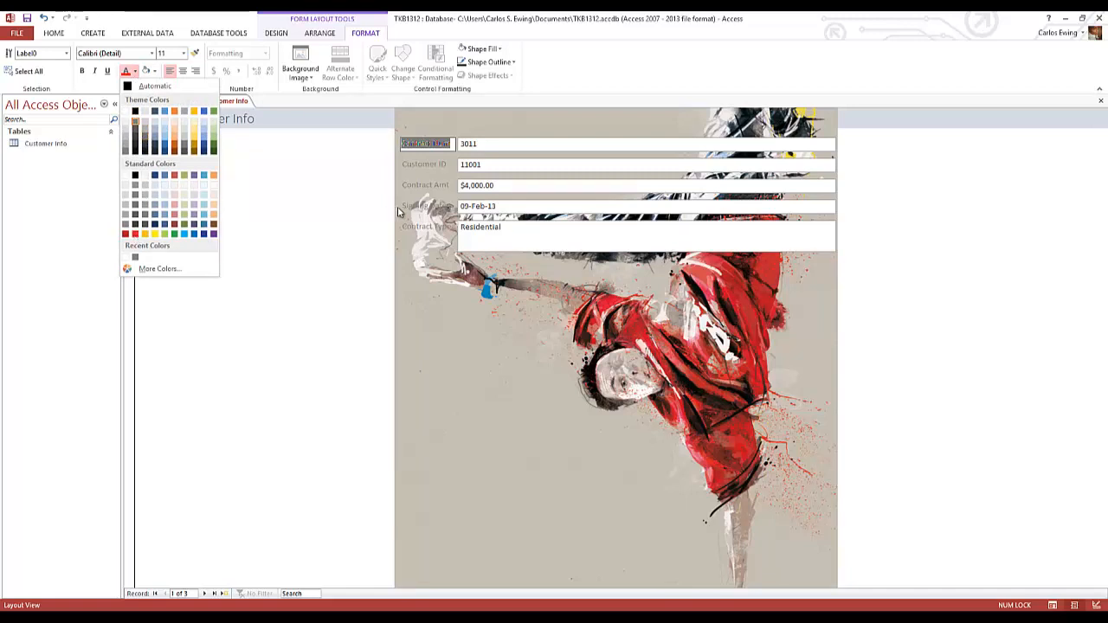
{"action": "left_click", "coordinate": [439, 166]}
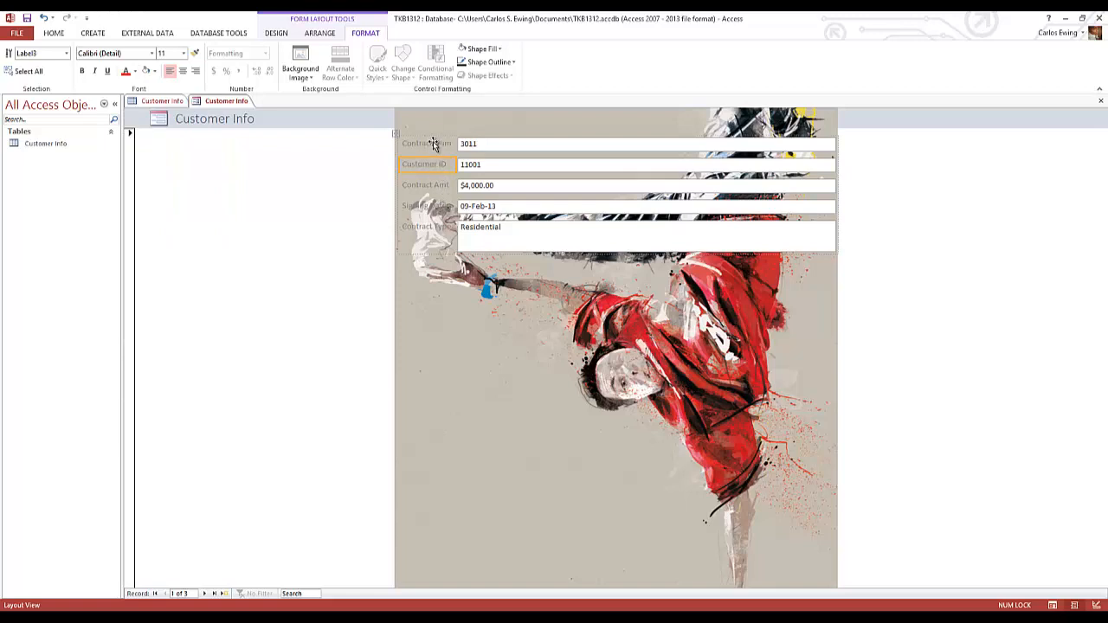
{"action": "double_click", "coordinate": [437, 144]}
{"action": "left_click", "coordinate": [439, 144]}
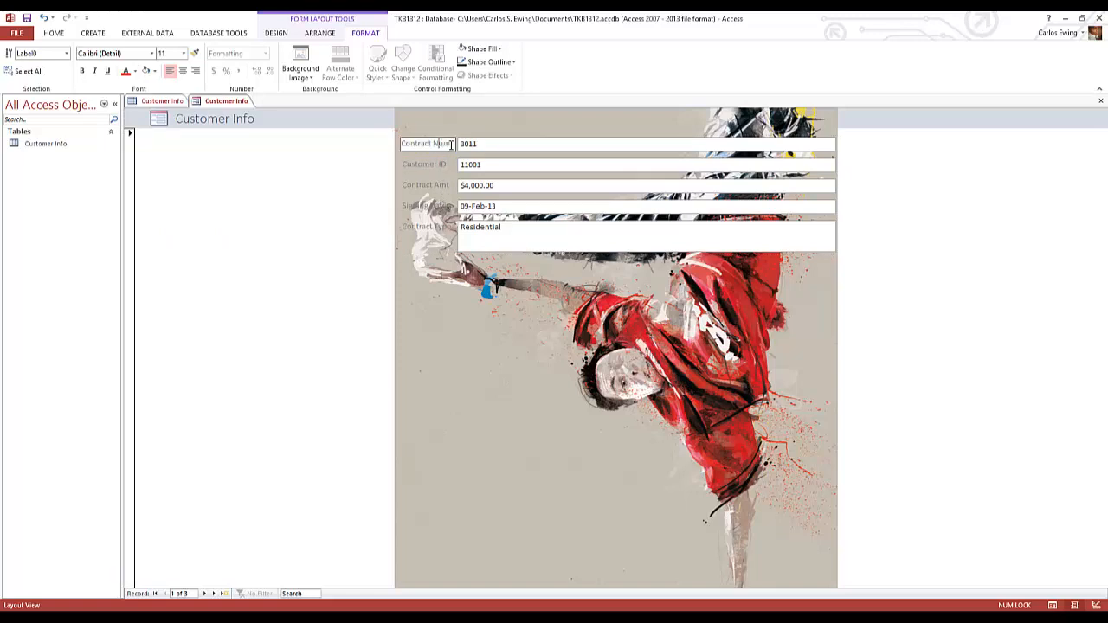
{"action": "left_click_drag", "start_coordinate": [450, 145], "coordinate": [402, 146]}
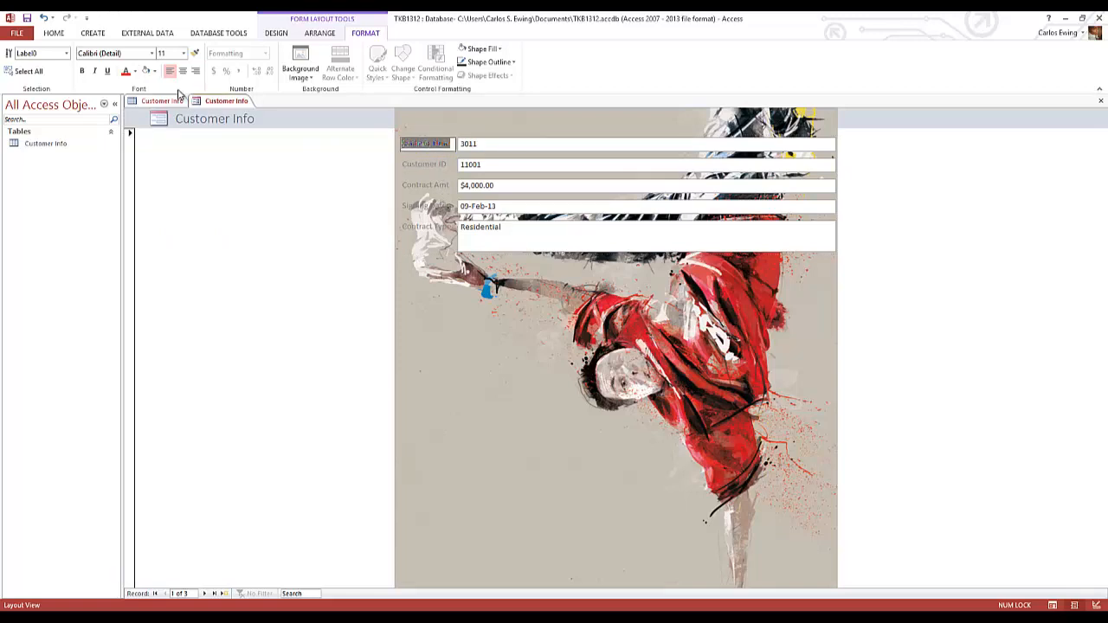
{"action": "left_click", "coordinate": [125, 72]}
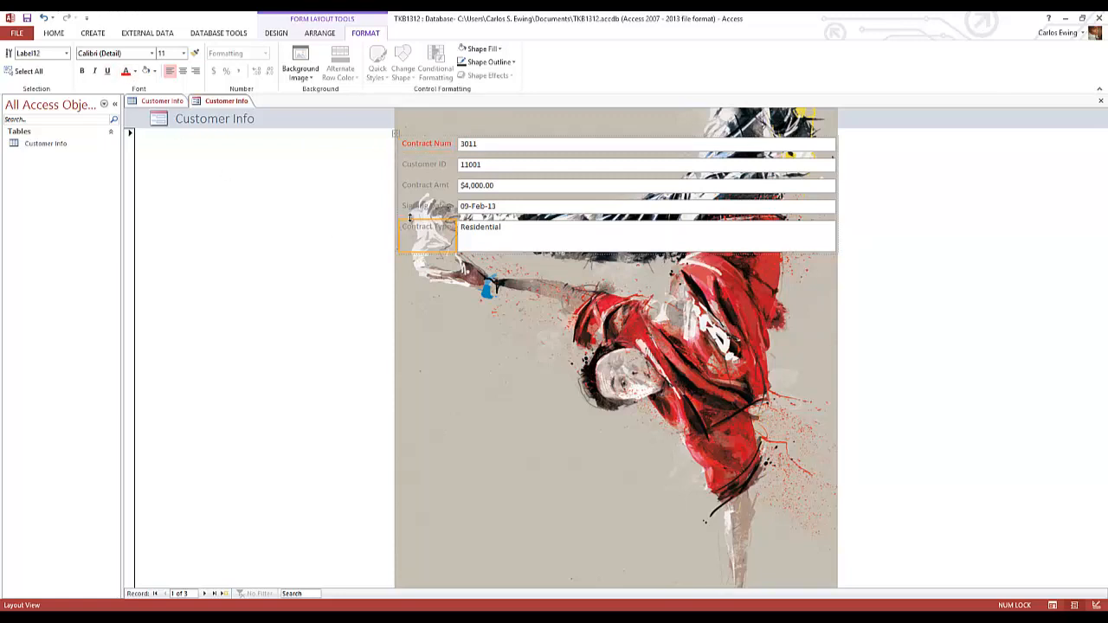
Set the text of the form's Customer ID label to red as well
{"action": "left_click", "coordinate": [441, 166]}
{"action": "double_click", "coordinate": [447, 166]}
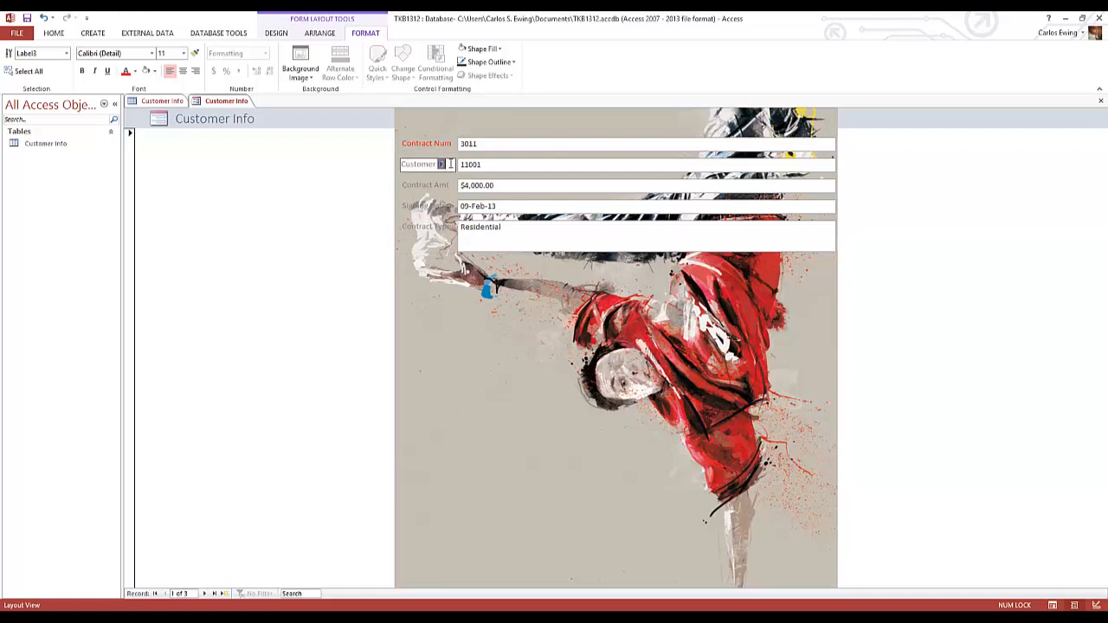
{"action": "left_click_drag", "start_coordinate": [450, 165], "coordinate": [406, 166]}
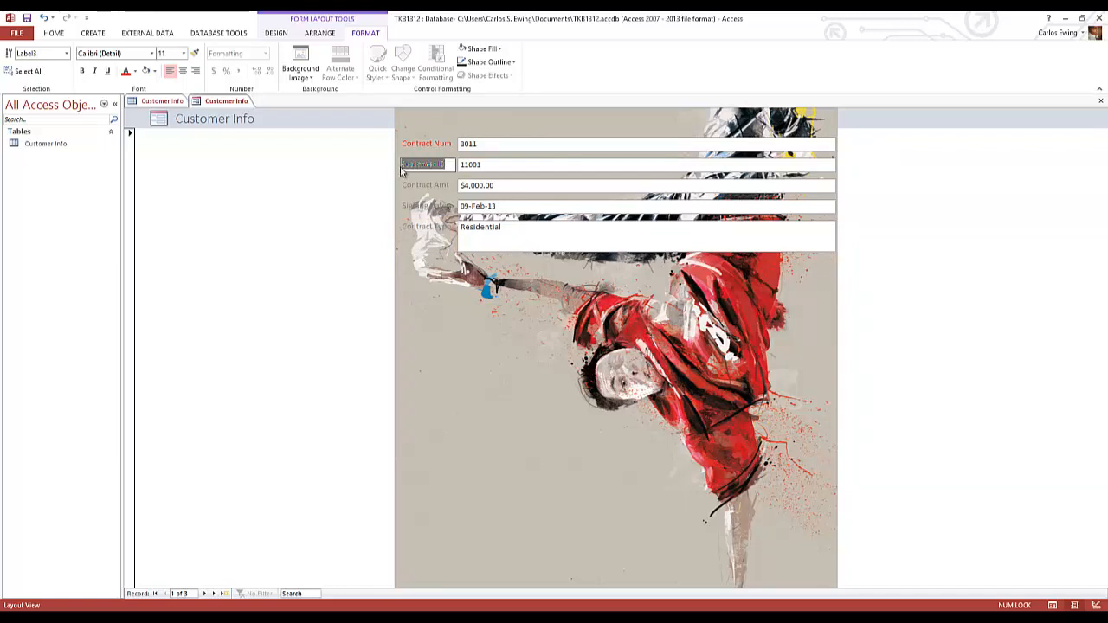
{"action": "left_click", "coordinate": [126, 71]}
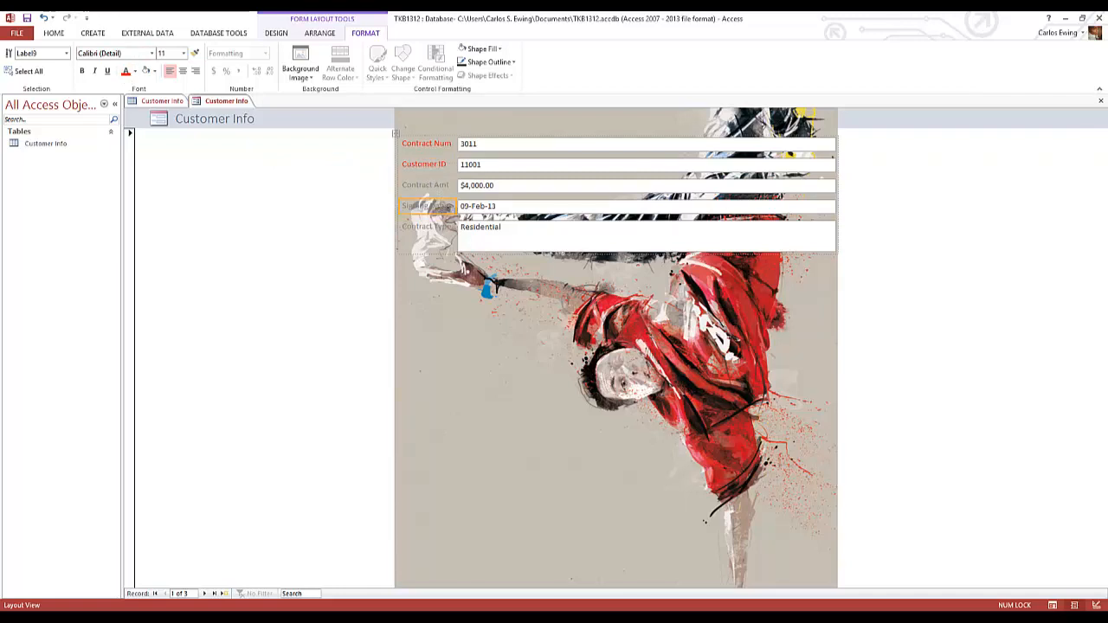
Set the Signing Date label's text to red, and try bold on it before removing the bold again
{"action": "double_click", "coordinate": [440, 206]}
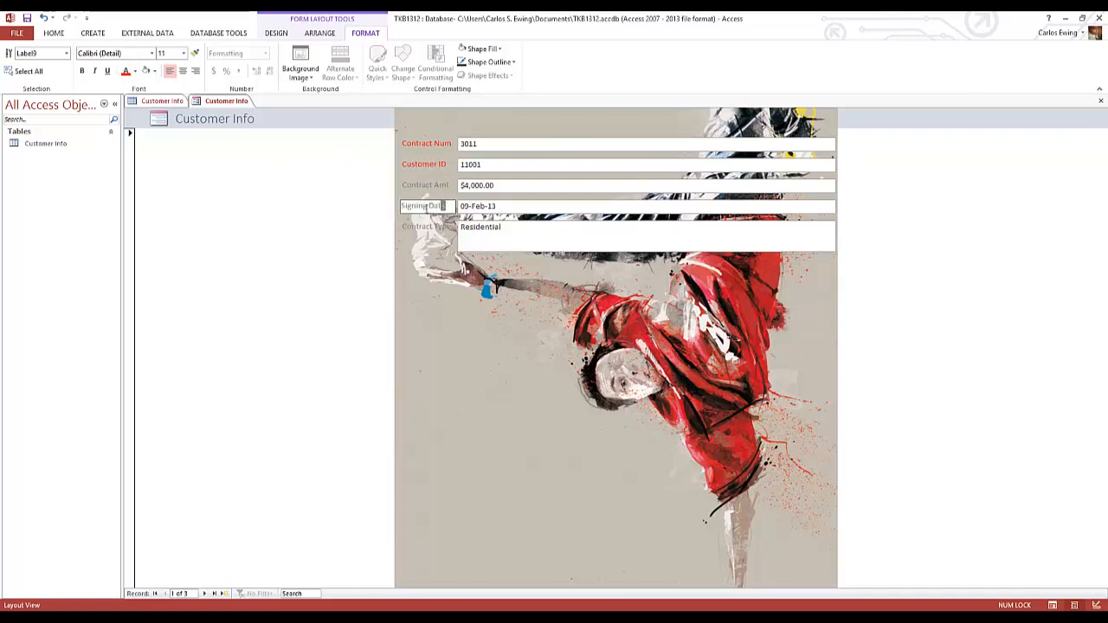
{"action": "left_click_drag", "start_coordinate": [444, 206], "coordinate": [387, 206]}
{"action": "left_click", "coordinate": [125, 71]}
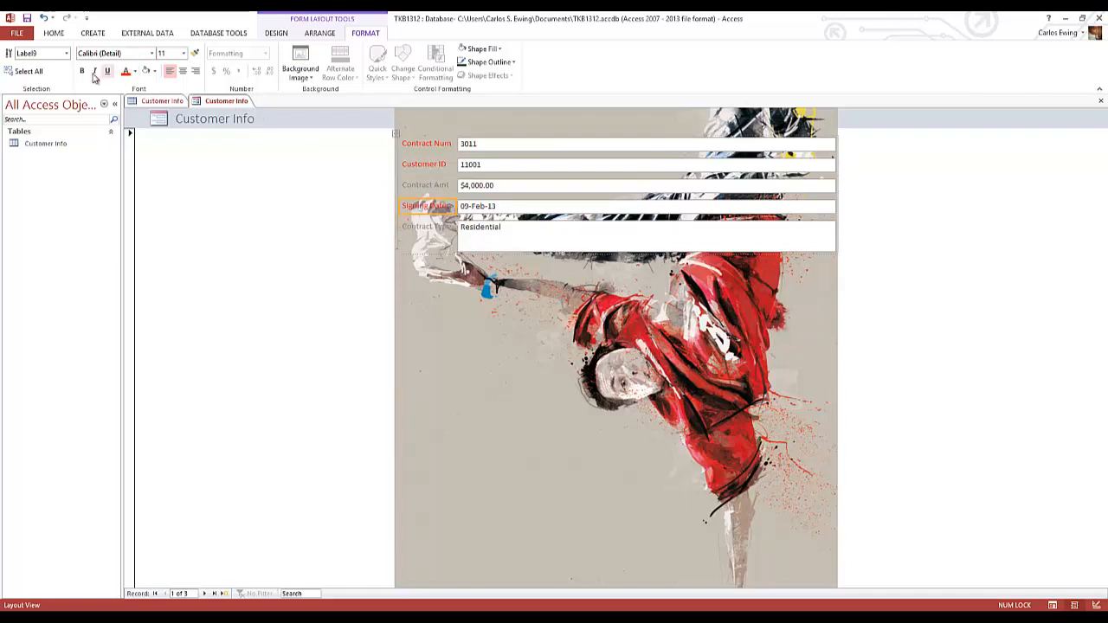
{"action": "left_click", "coordinate": [82, 71]}
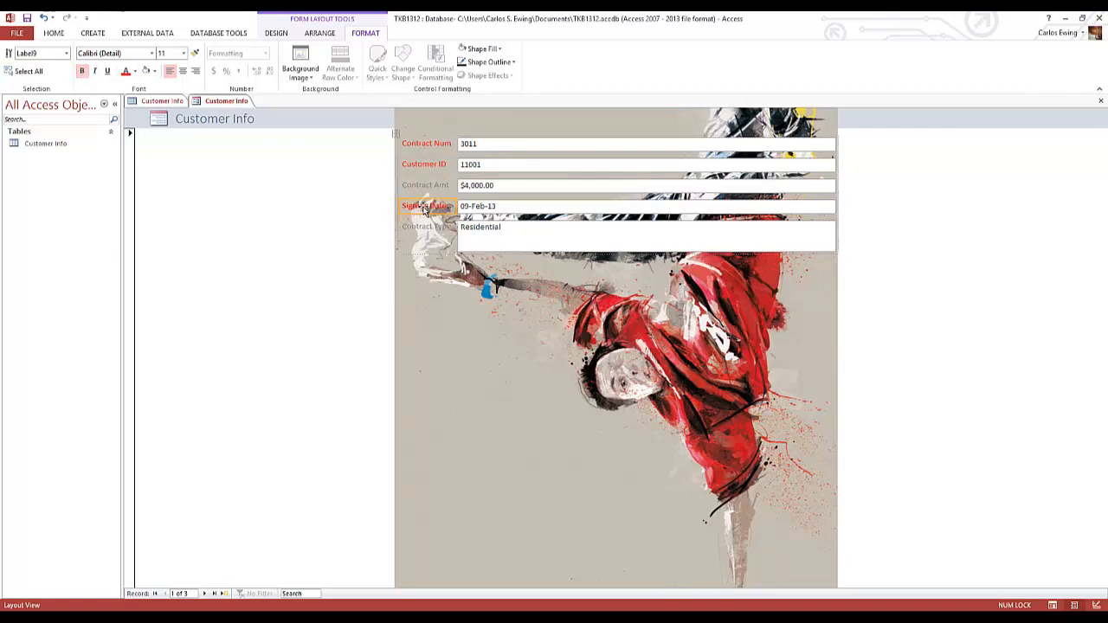
{"action": "left_click", "coordinate": [82, 71]}
Fill the form's Detail section with the blue theme color
{"action": "left_click", "coordinate": [433, 293]}
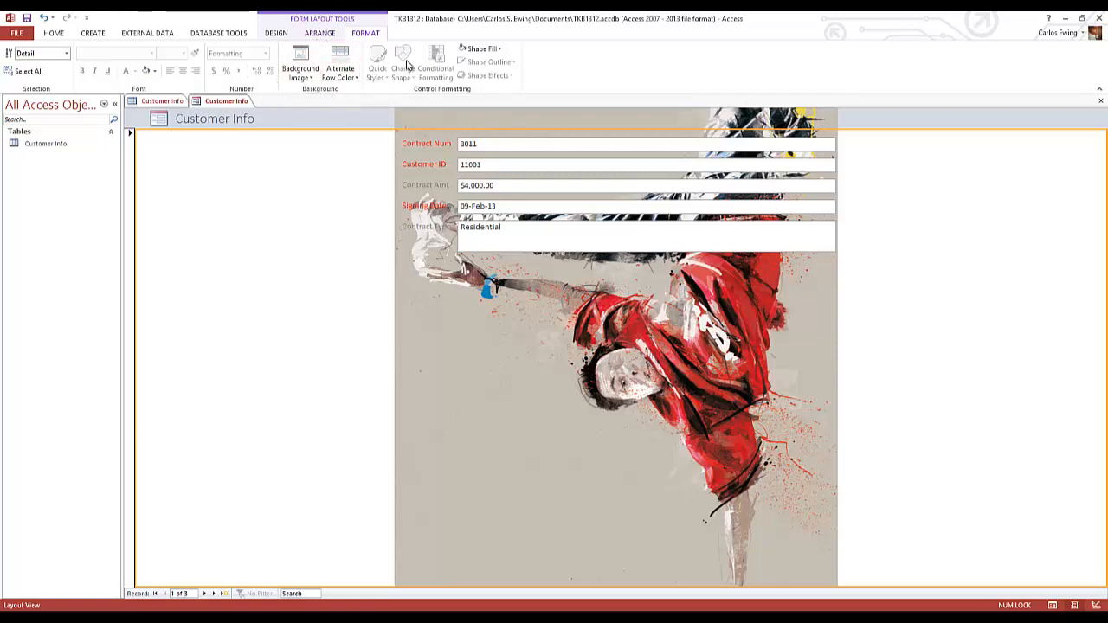
{"action": "left_click", "coordinate": [492, 50]}
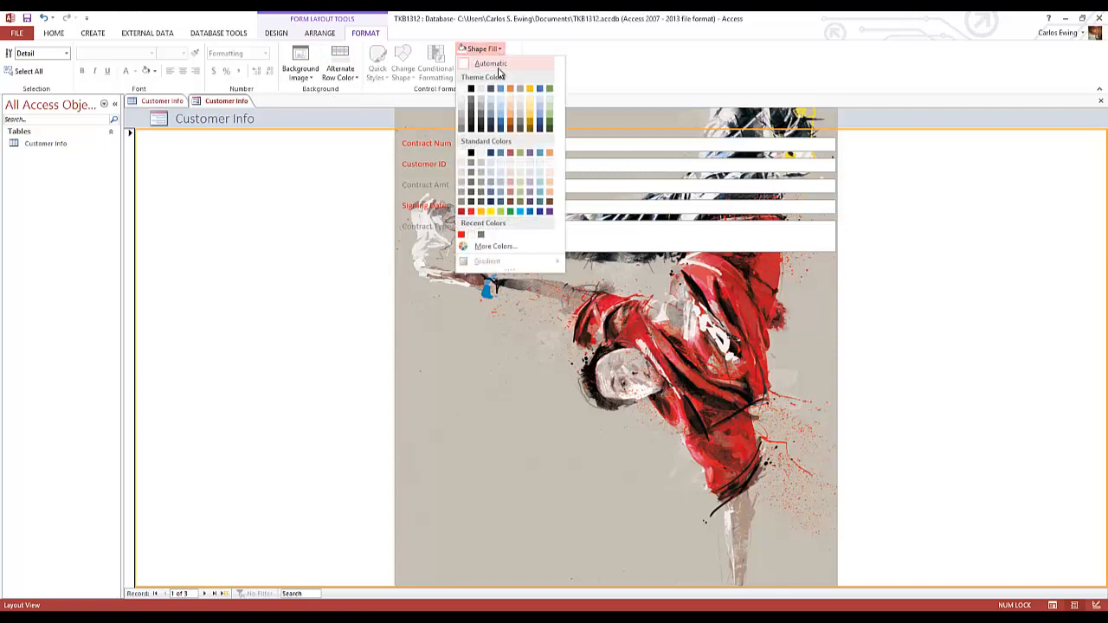
{"action": "left_click", "coordinate": [499, 90]}
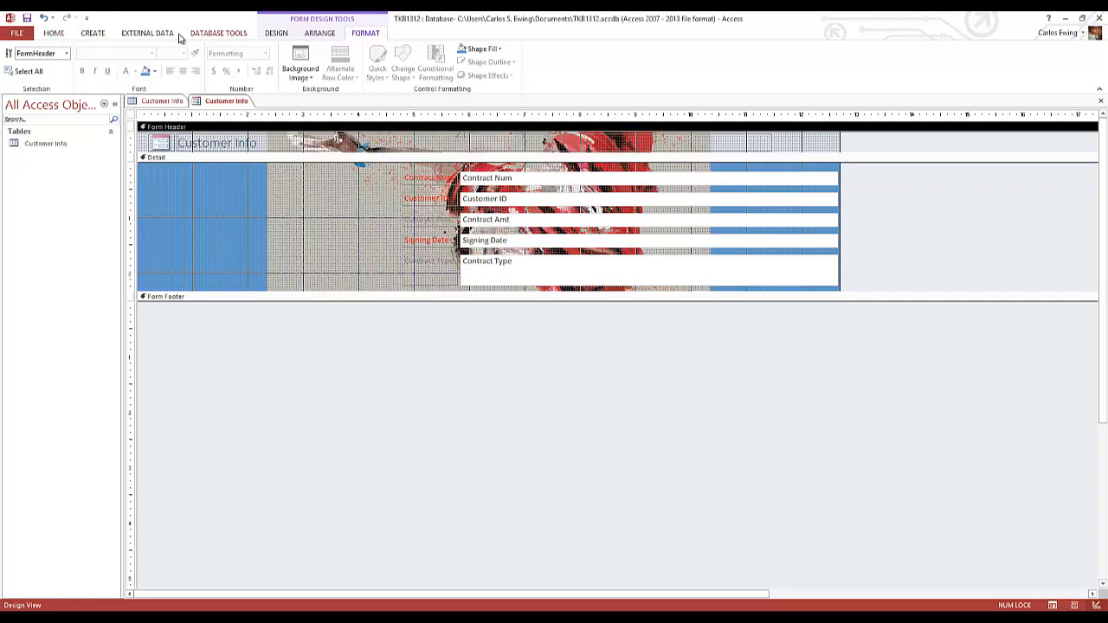
Create a report from the Customer Info data and give it the gallery's 17_1280x768 wallpaper as its background image
{"action": "left_click", "coordinate": [98, 38]}
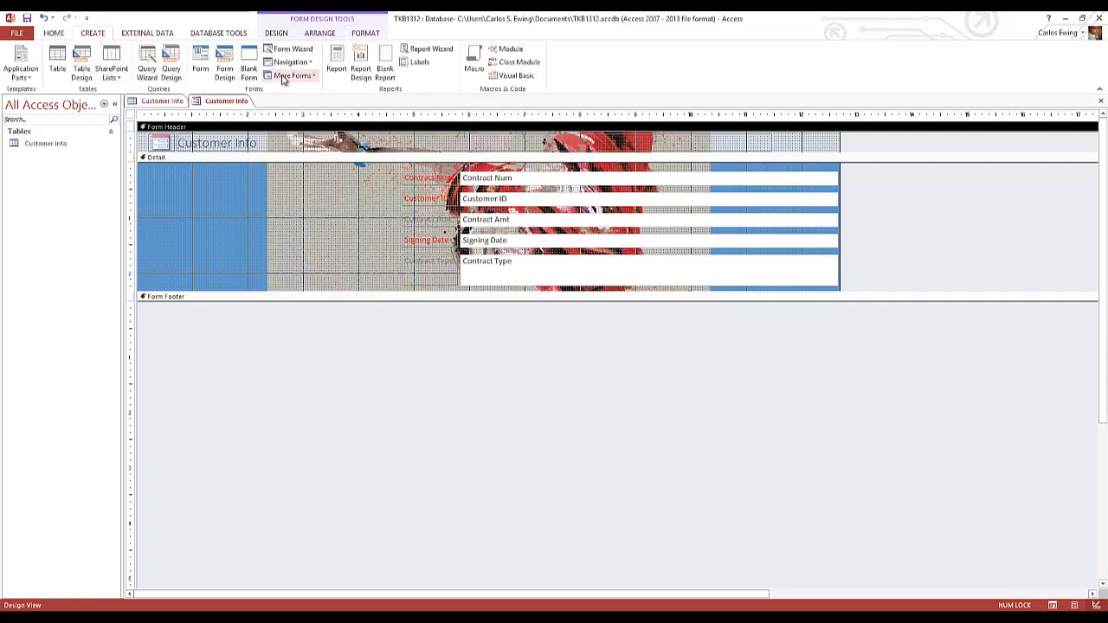
{"action": "left_click", "coordinate": [337, 65]}
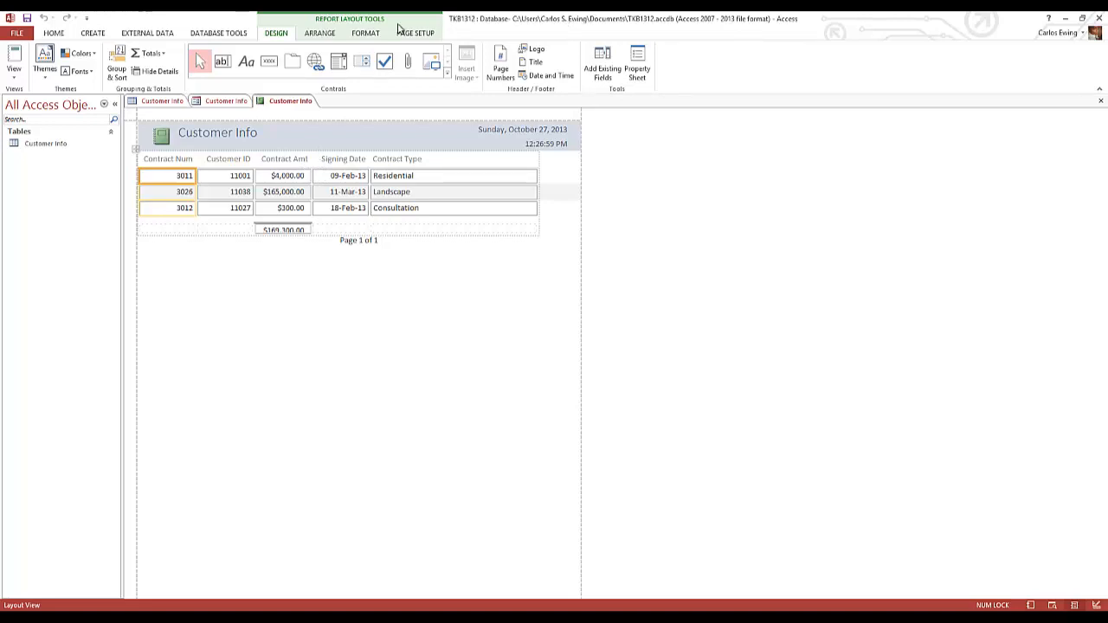
{"action": "left_click", "coordinate": [365, 34]}
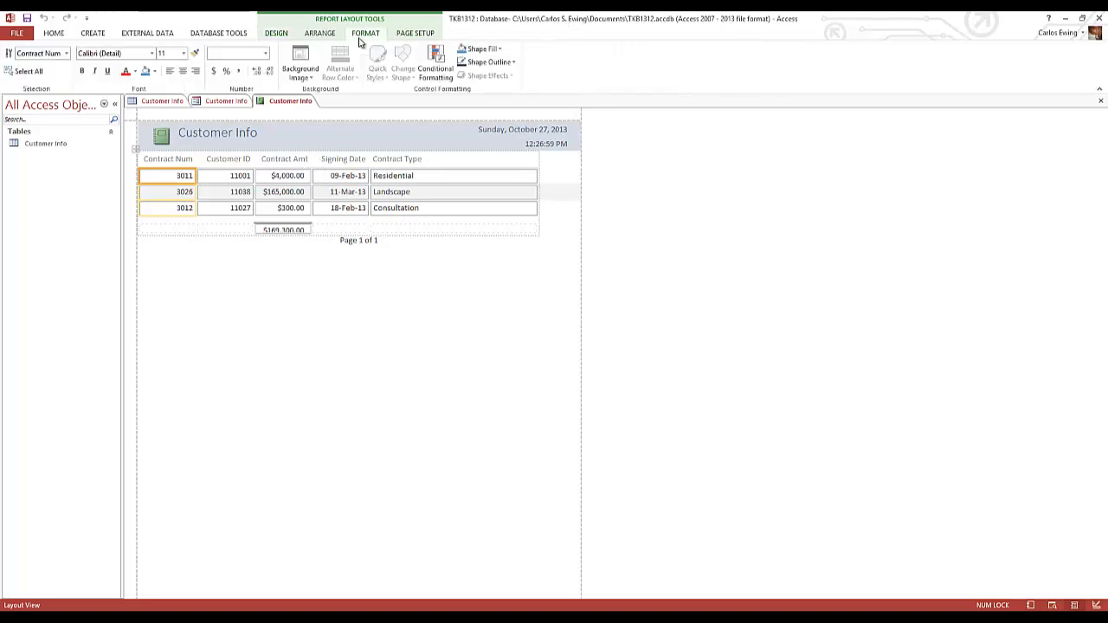
{"action": "left_click", "coordinate": [292, 80]}
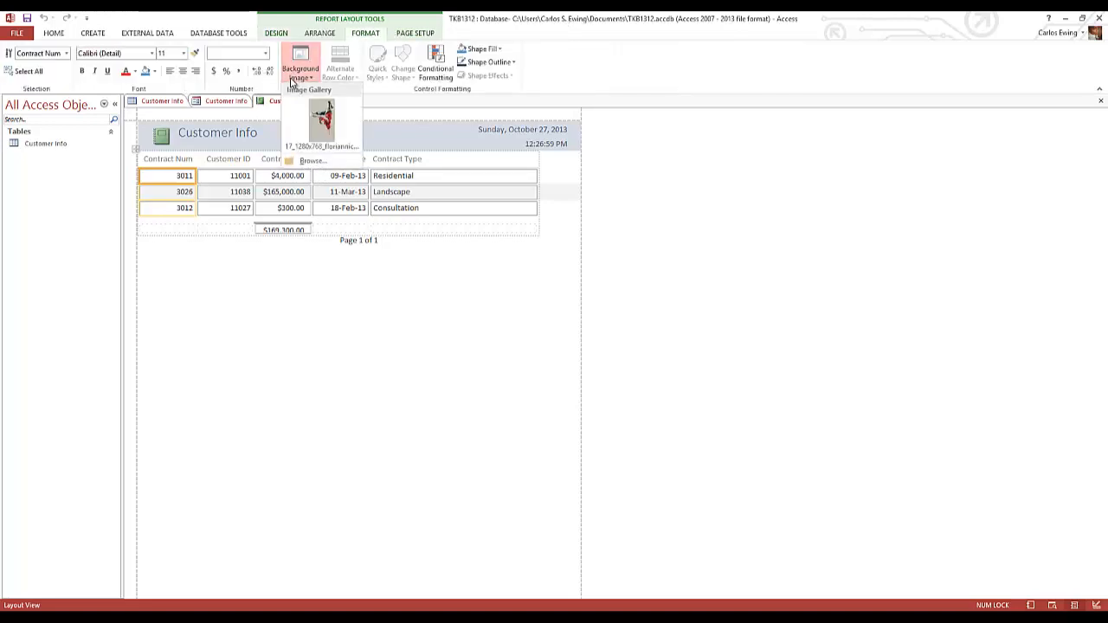
{"action": "left_click", "coordinate": [326, 118]}
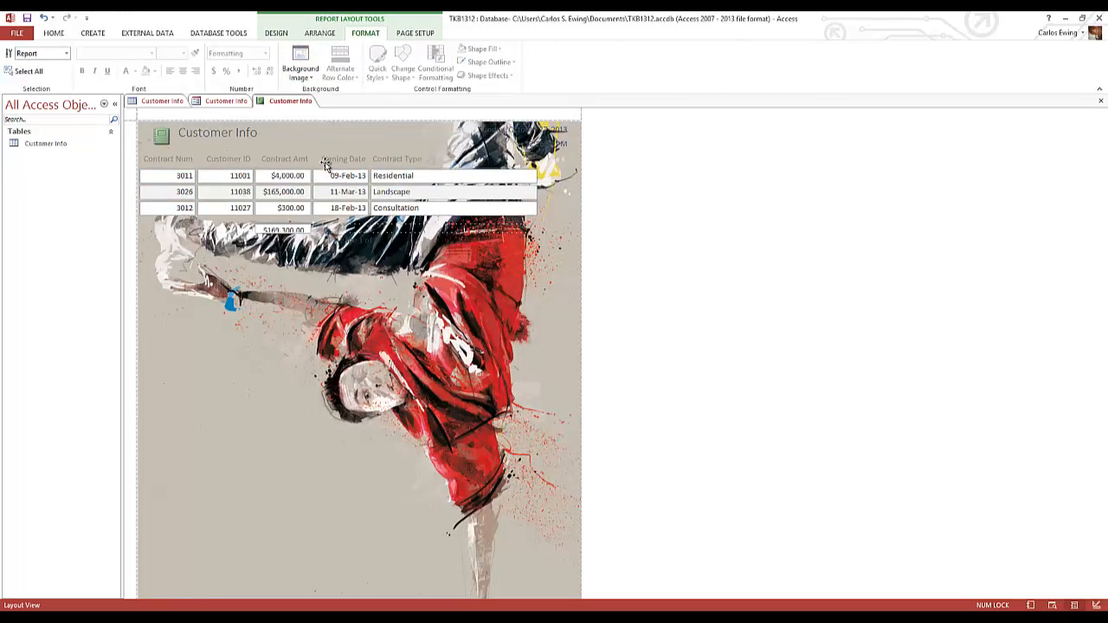
Show the Customer Info report in Design View so its header date and time can be edited
{"action": "left_click", "coordinate": [512, 132]}
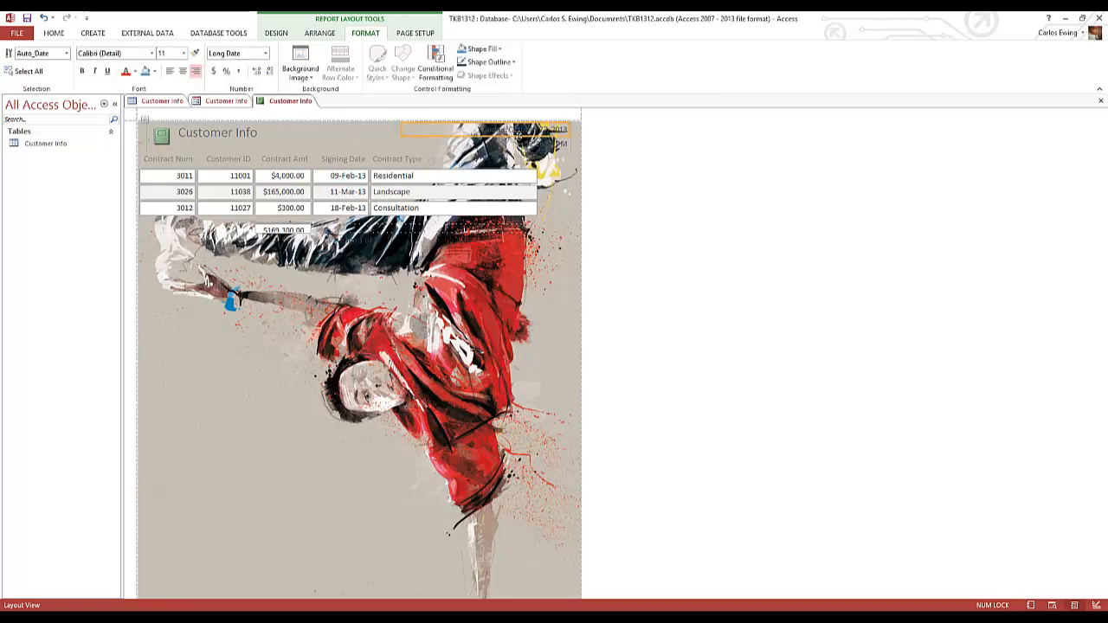
{"action": "left_click", "coordinate": [551, 145]}
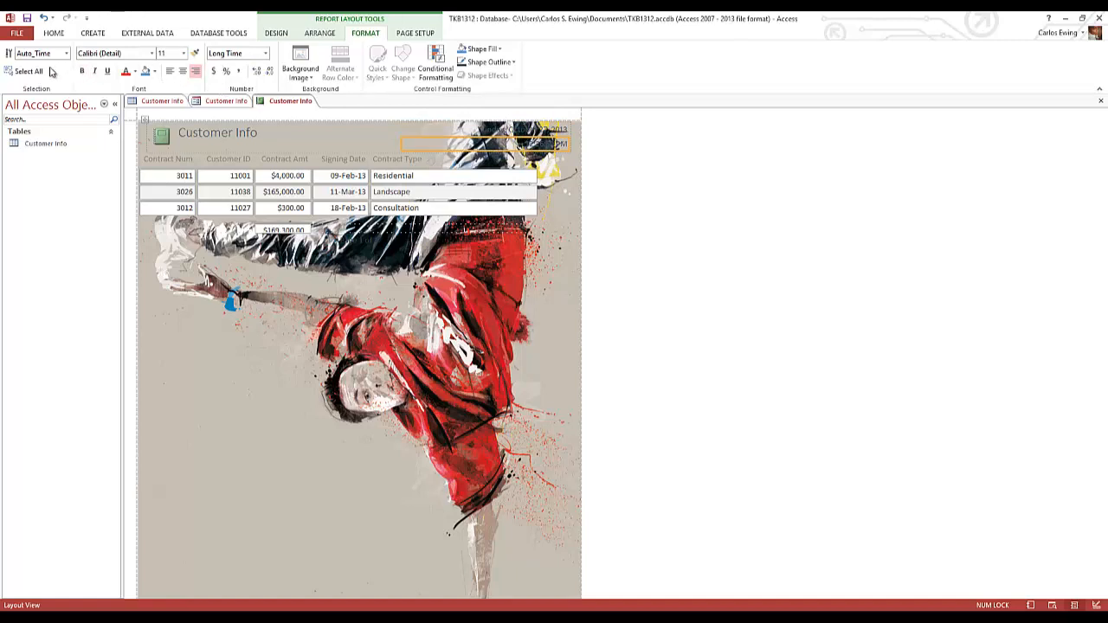
{"action": "left_click", "coordinate": [276, 33]}
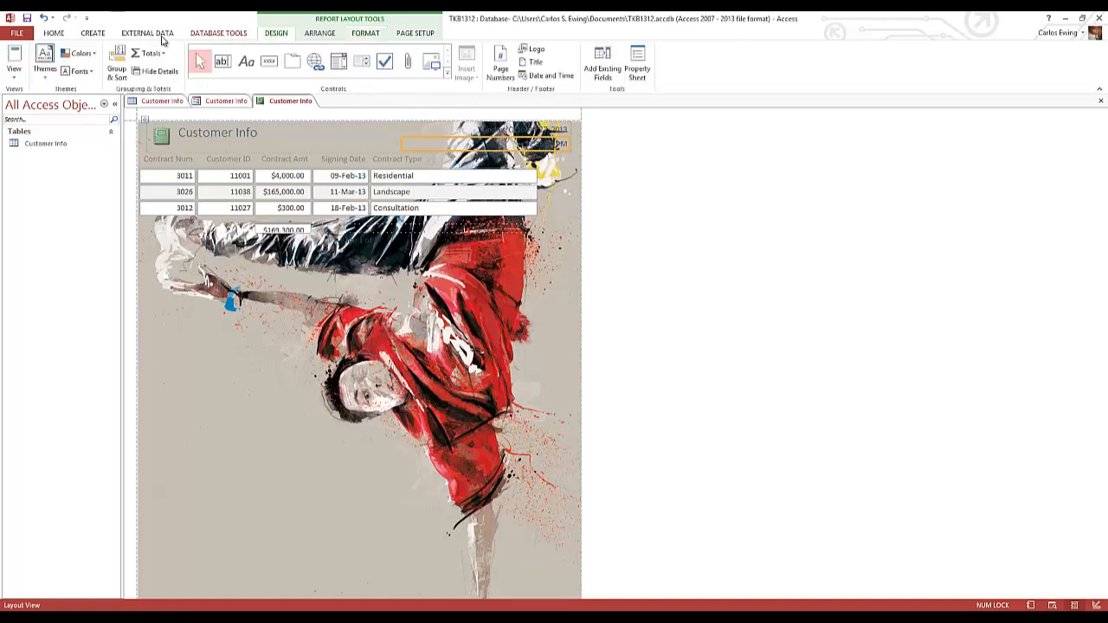
{"action": "left_click", "coordinate": [14, 68]}
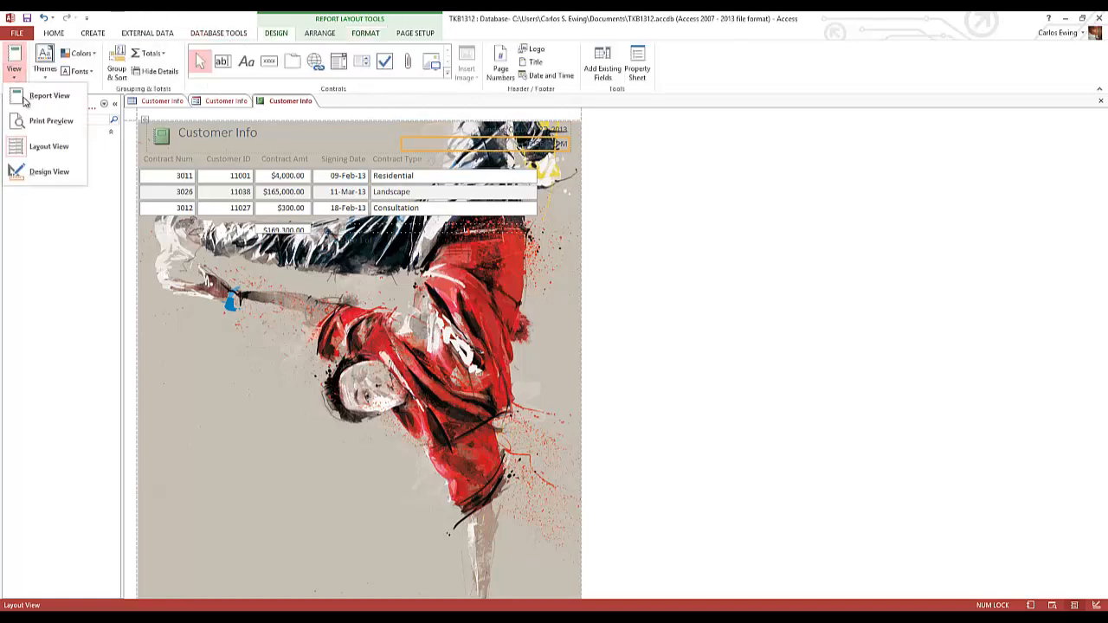
{"action": "left_click", "coordinate": [52, 146]}
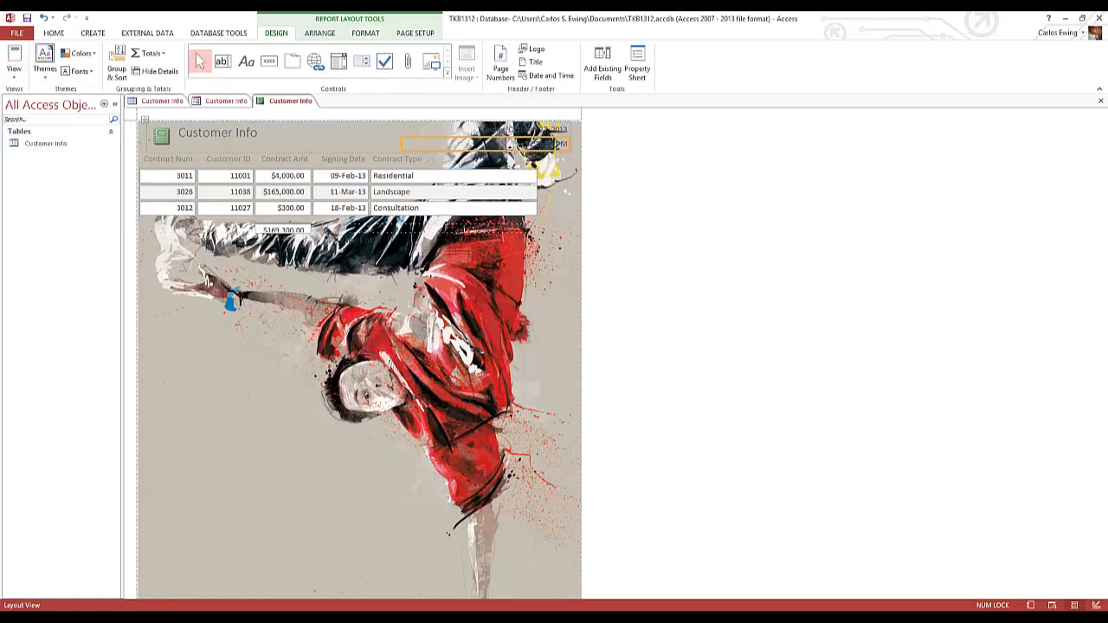
{"action": "left_click", "coordinate": [514, 129]}
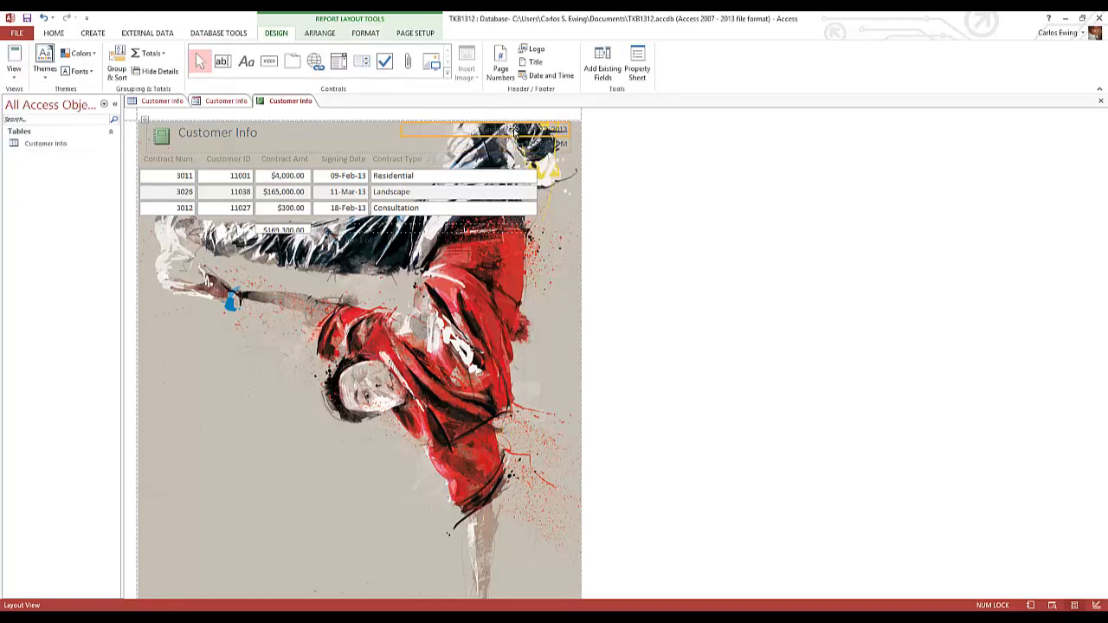
{"action": "left_click", "coordinate": [14, 70]}
{"action": "left_click", "coordinate": [30, 150]}
{"action": "left_click", "coordinate": [14, 69]}
{"action": "left_click", "coordinate": [24, 170]}
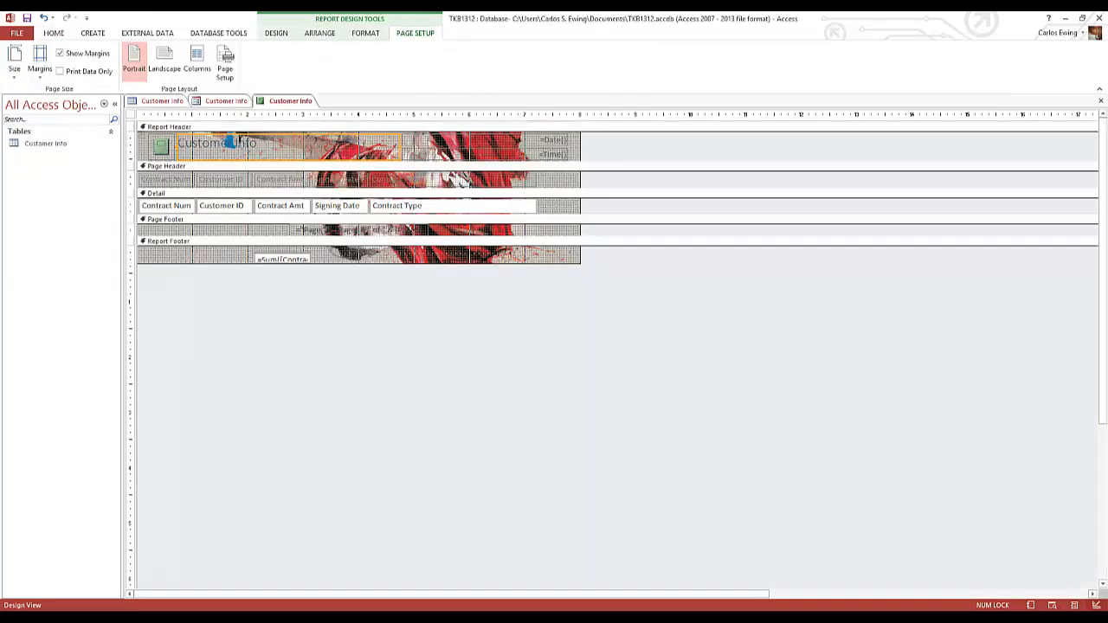
Set the font color of the date text box in the report header to red
{"action": "double_click", "coordinate": [465, 138]}
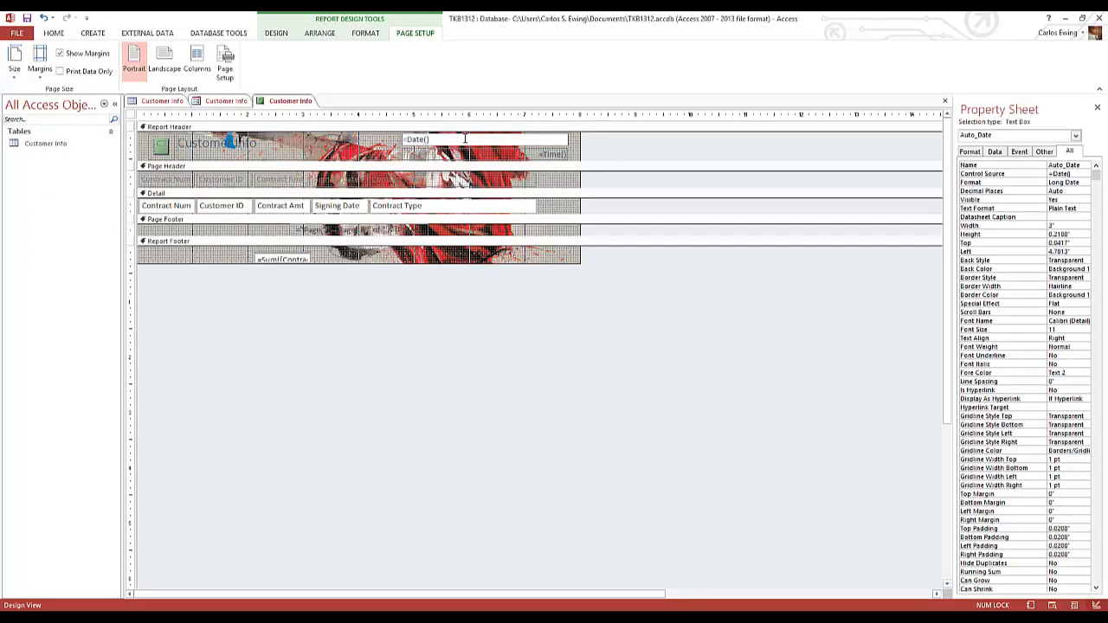
{"action": "left_click_drag", "start_coordinate": [406, 136], "coordinate": [379, 134]}
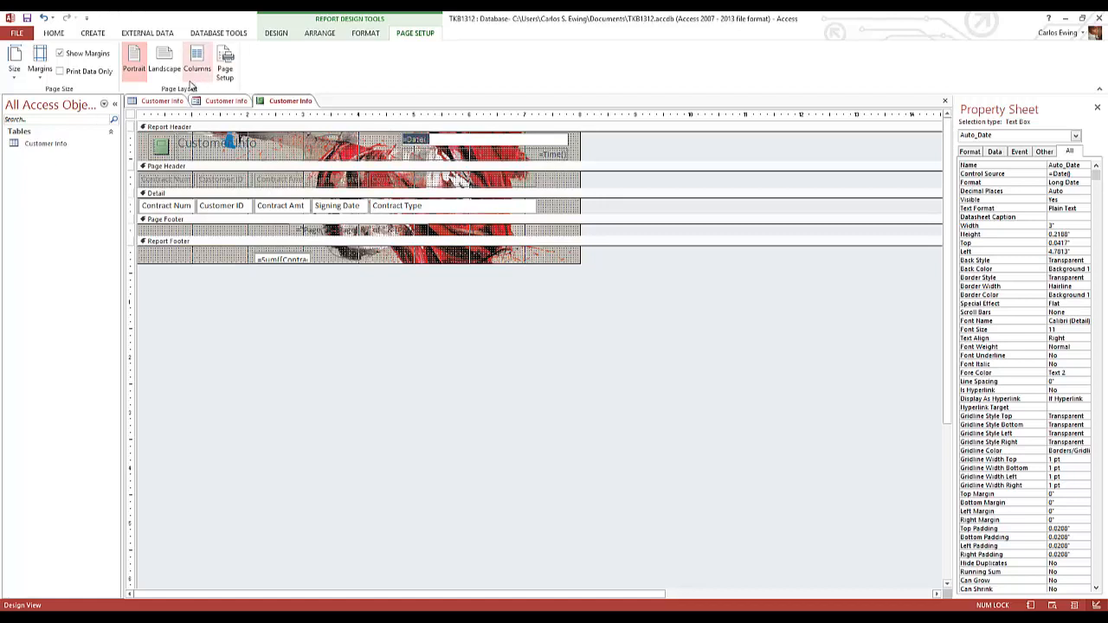
{"action": "left_click", "coordinate": [361, 36]}
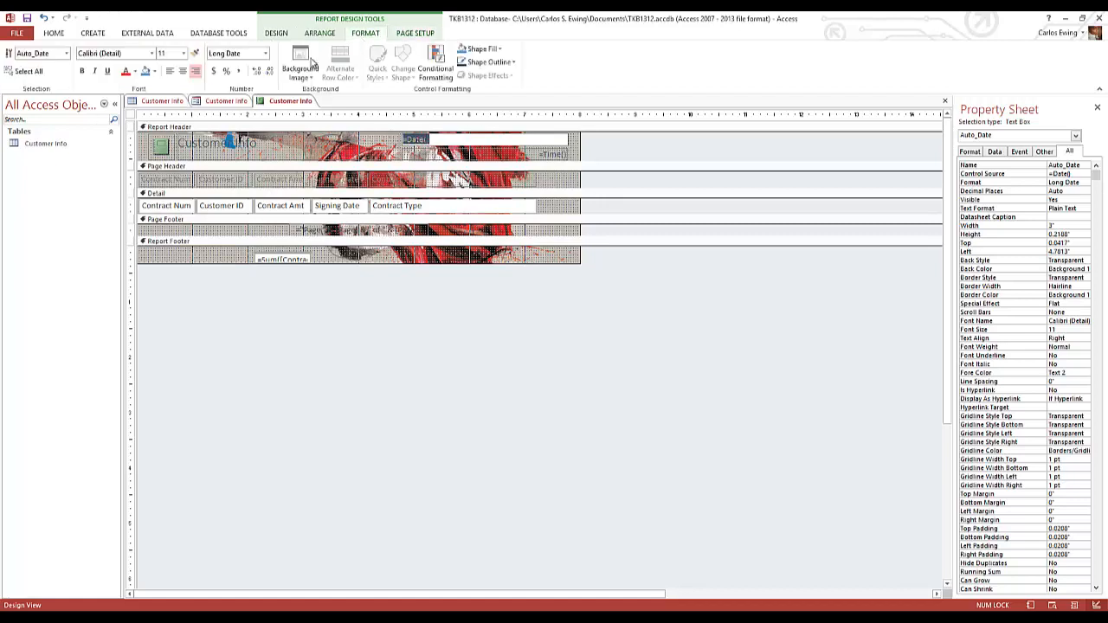
{"action": "left_click", "coordinate": [128, 71]}
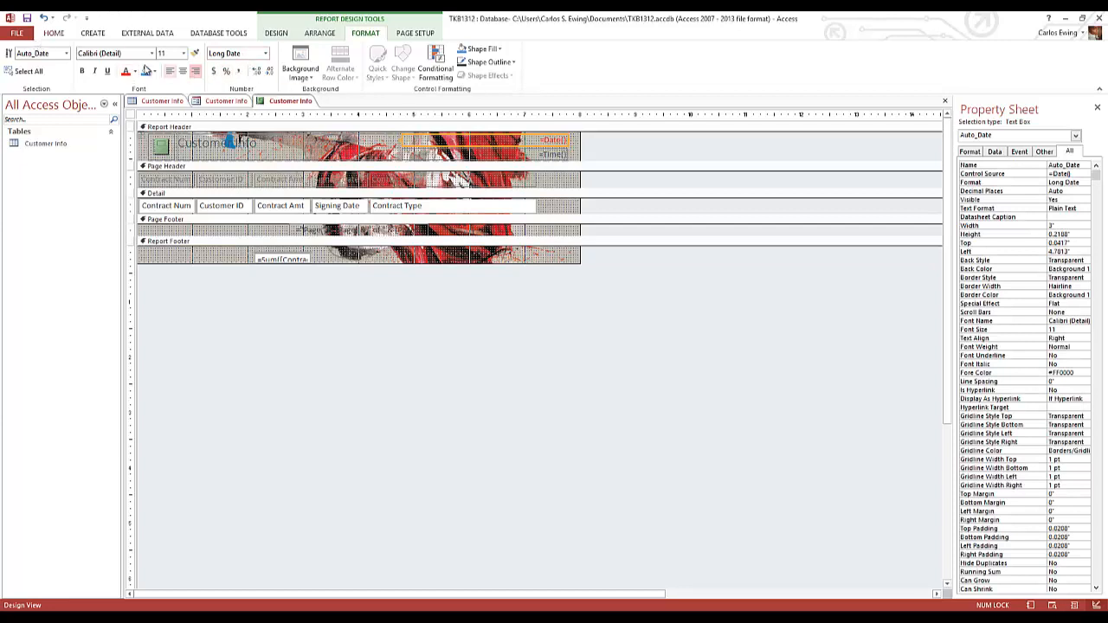
Set the font color of the time text box in the report header to the white Background 1 theme color
{"action": "left_click", "coordinate": [563, 154]}
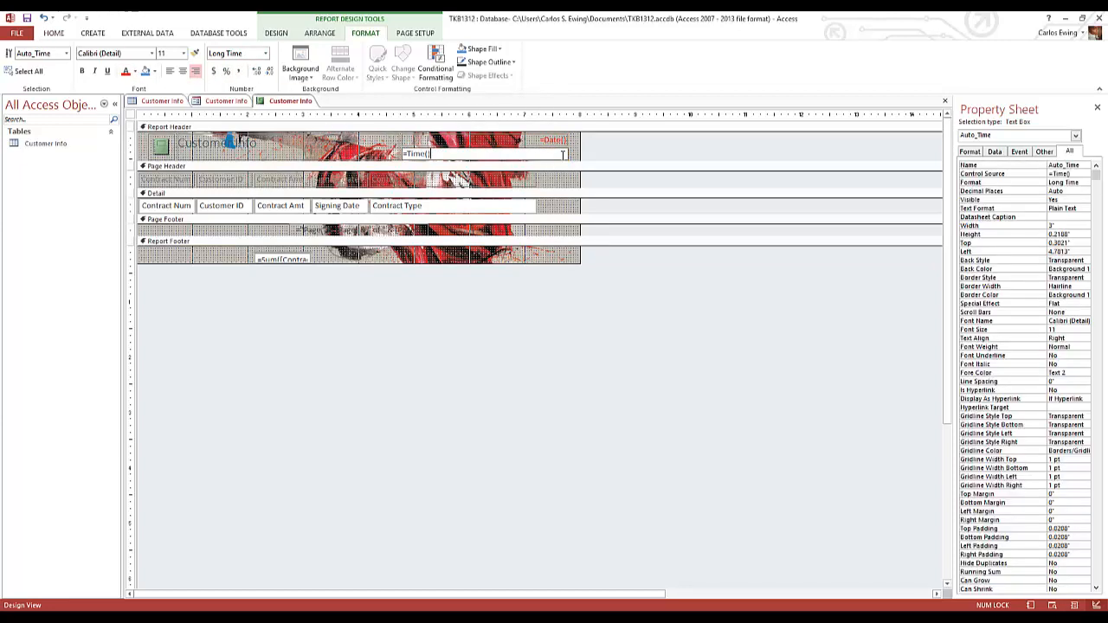
{"action": "left_click_drag", "start_coordinate": [494, 153], "coordinate": [372, 155]}
{"action": "left_click", "coordinate": [135, 71]}
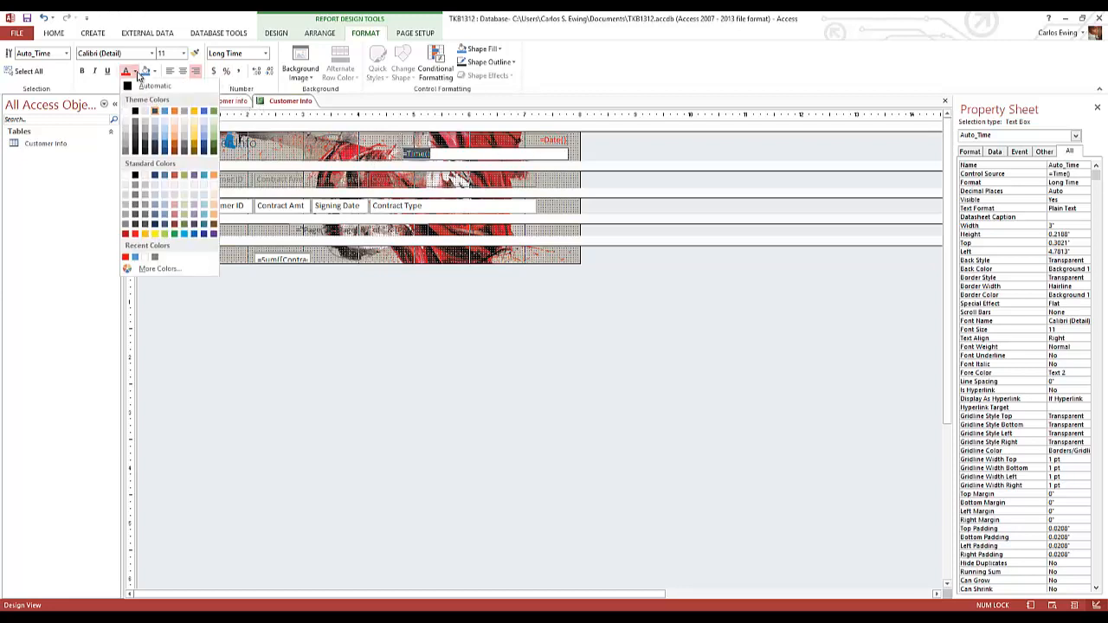
{"action": "left_click", "coordinate": [135, 115]}
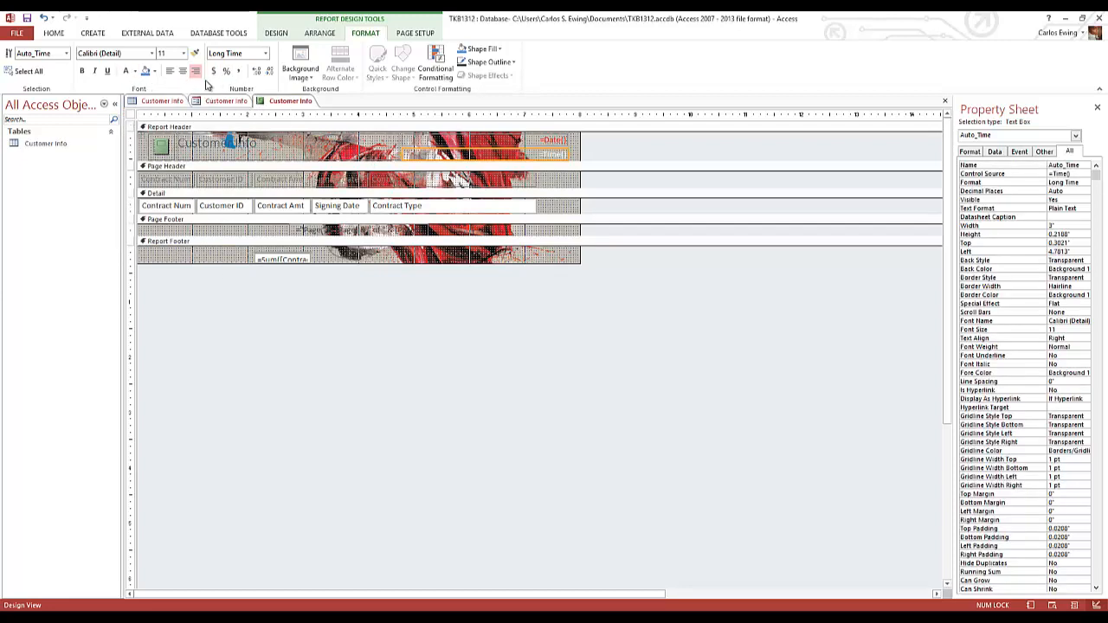
Show the Customer Info report in Report View to check the recolored header date and time
{"action": "left_click", "coordinate": [277, 35]}
{"action": "left_click", "coordinate": [13, 70]}
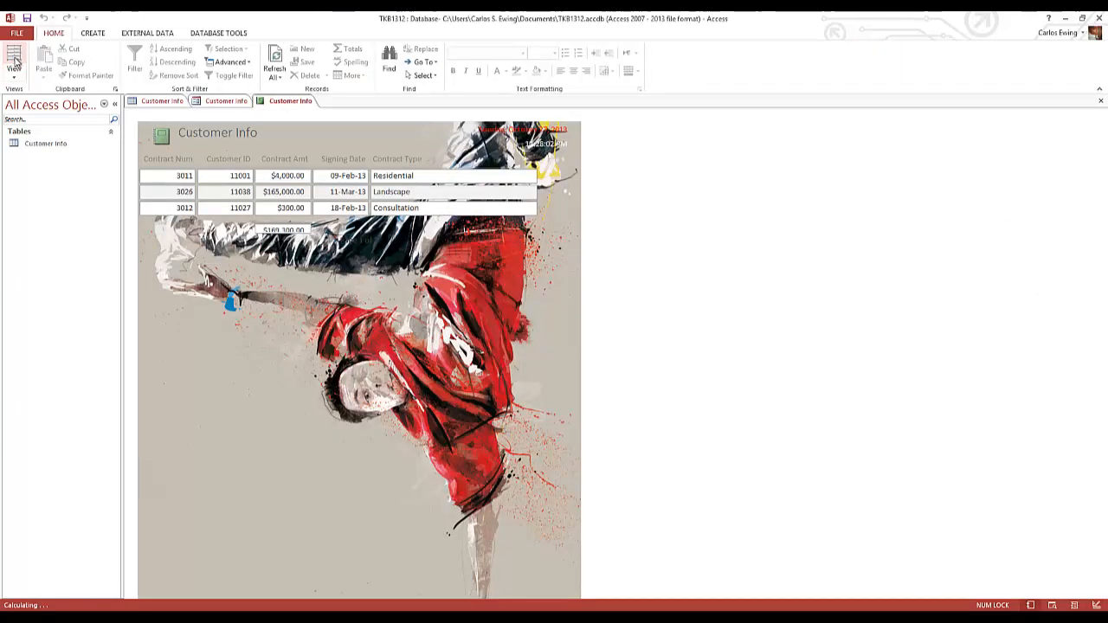
{"action": "left_click", "coordinate": [16, 76]}
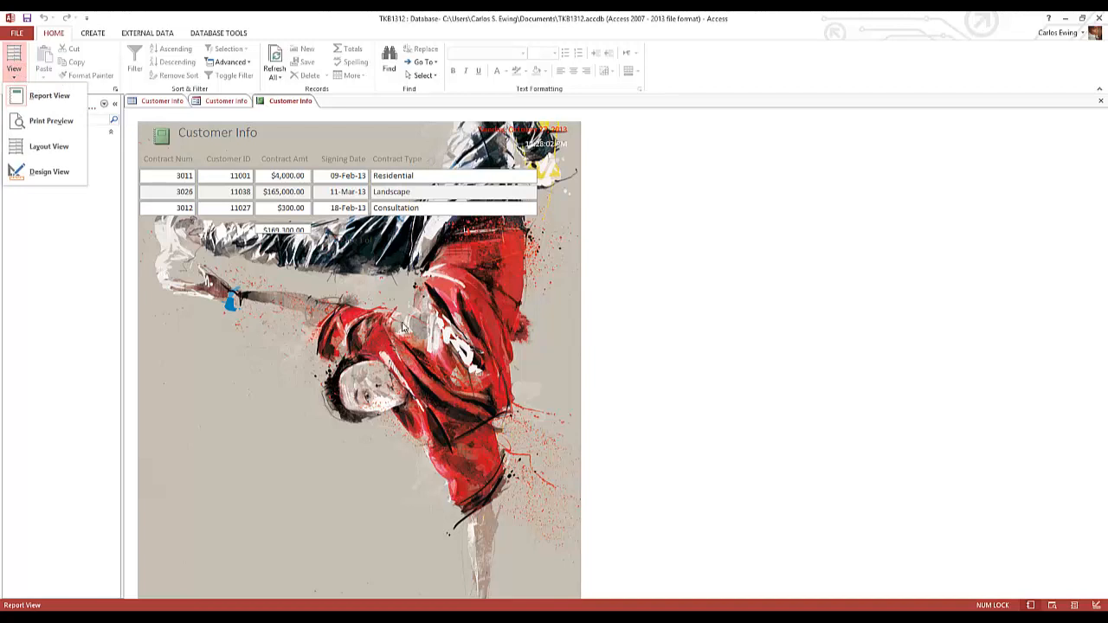
{"action": "left_click", "coordinate": [620, 329]}
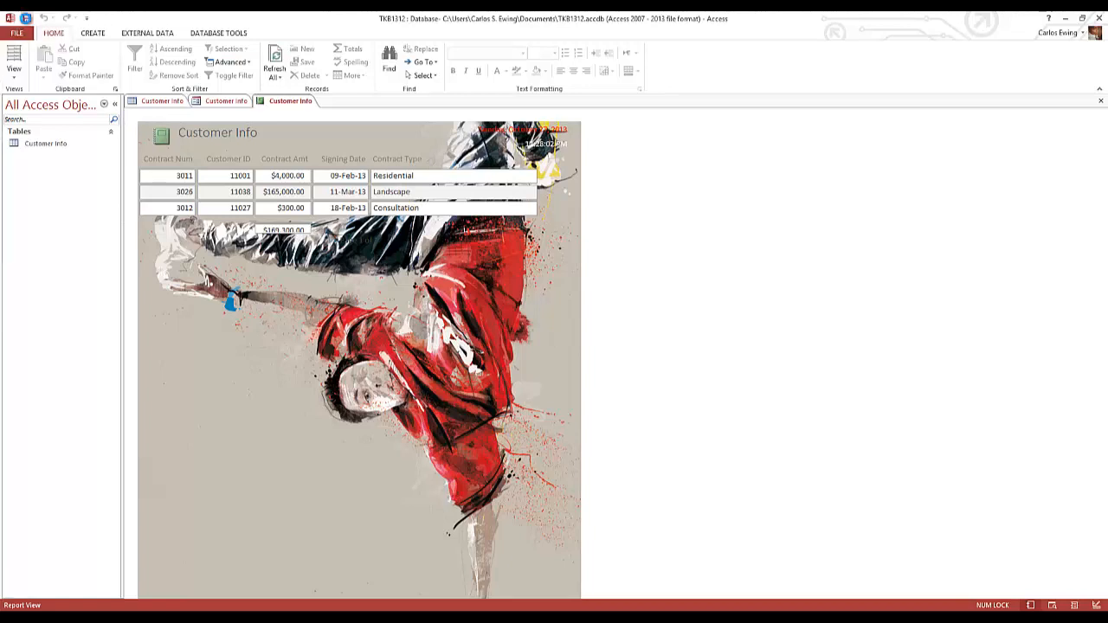
Save the report under the name Customer Info
{"action": "left_click", "coordinate": [27, 19]}
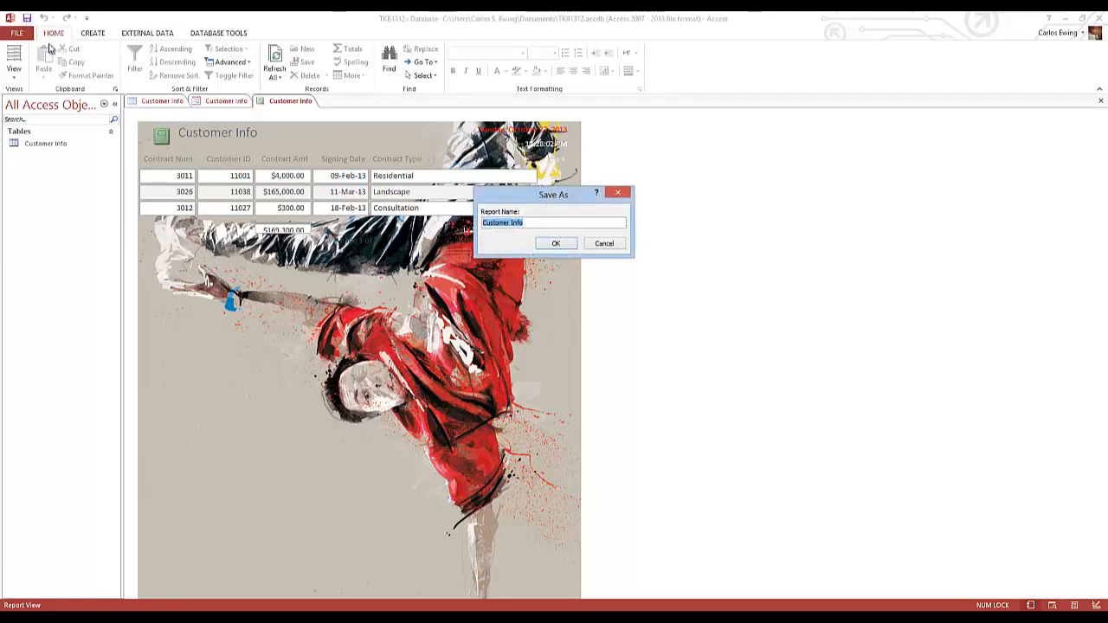
{"action": "left_click", "coordinate": [557, 243]}
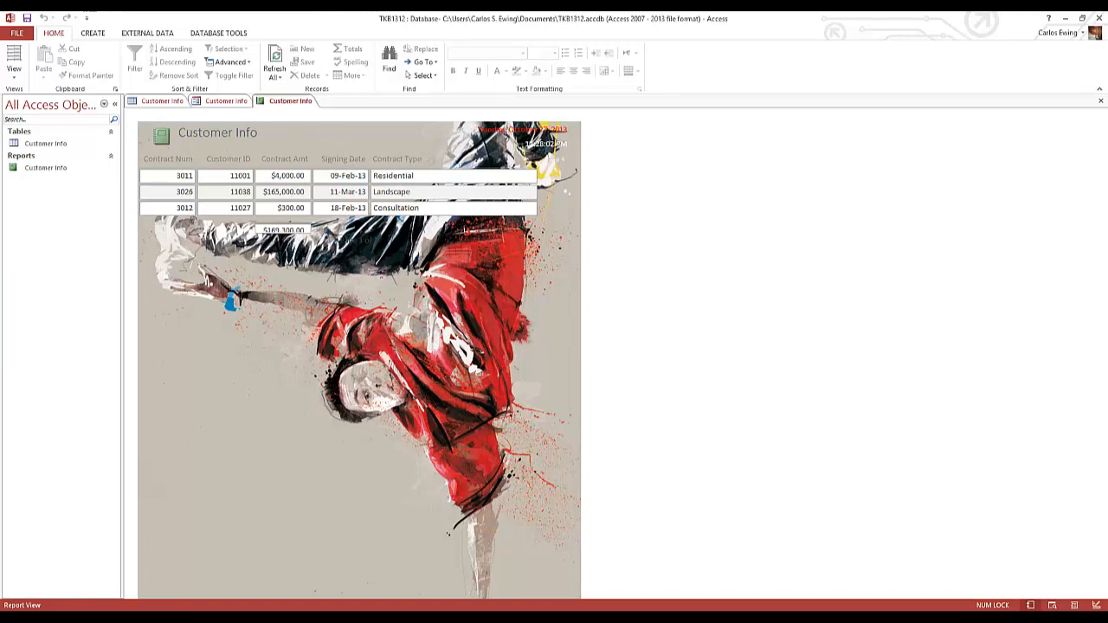
{"action": "left_click", "coordinate": [165, 615]}
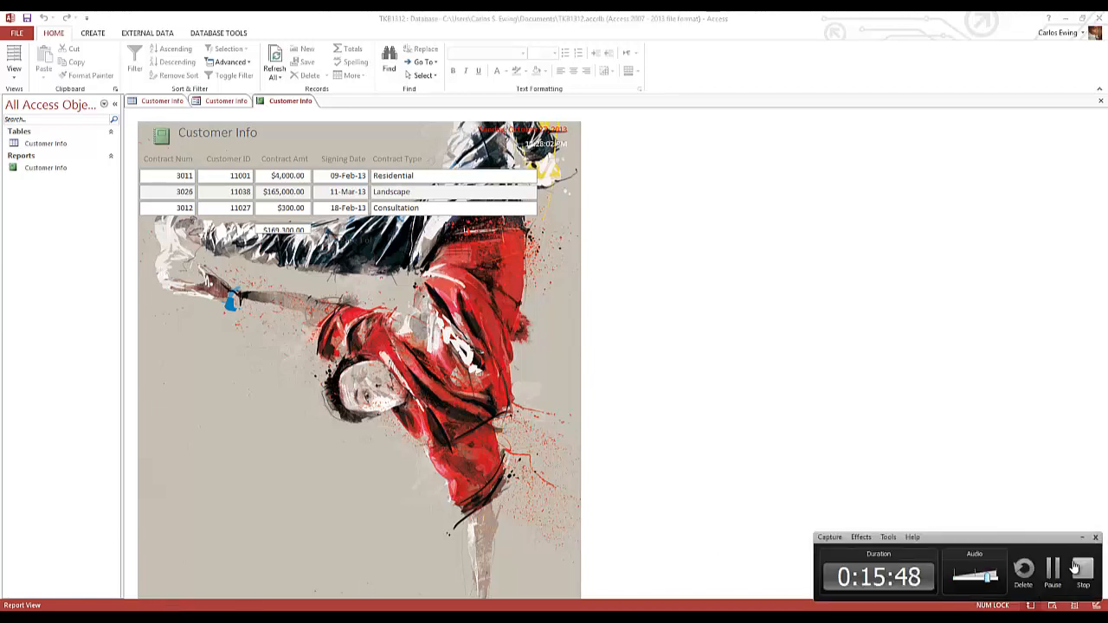